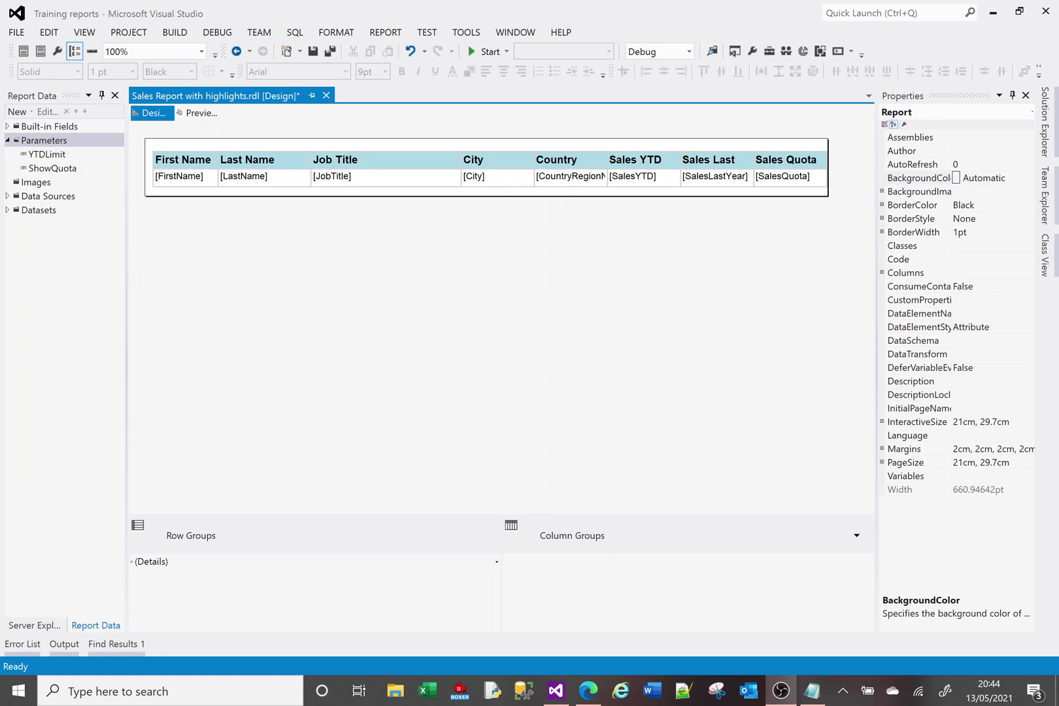
Set the background color of the SalesYTD detail text box to Yellow and preview the report.
click(637, 189)
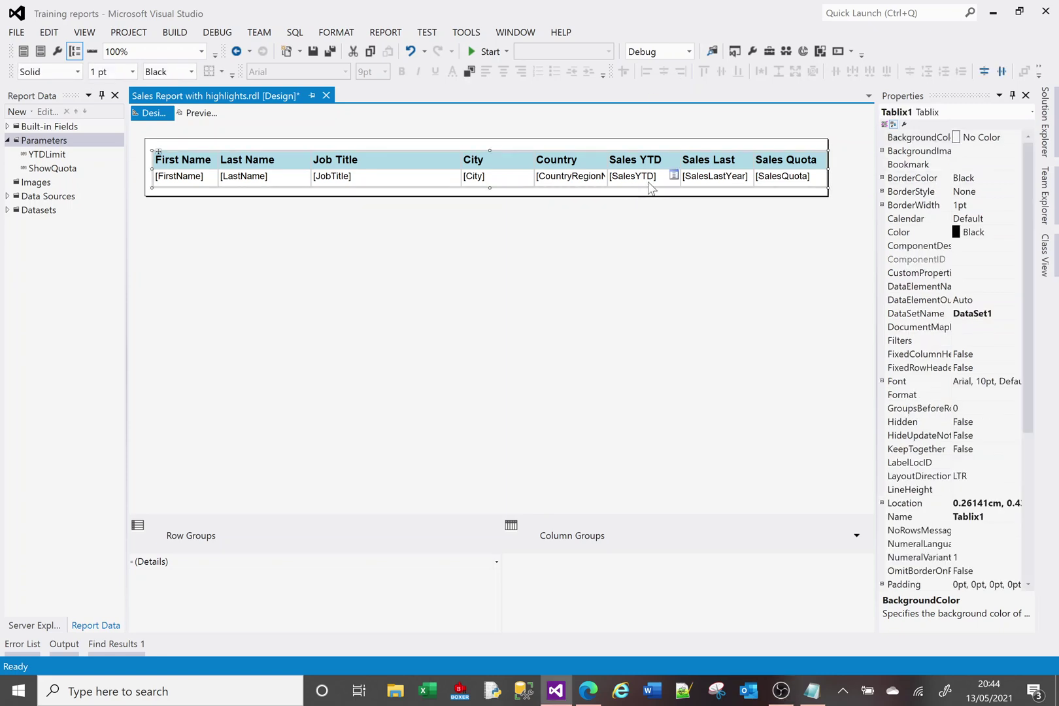
click(649, 183)
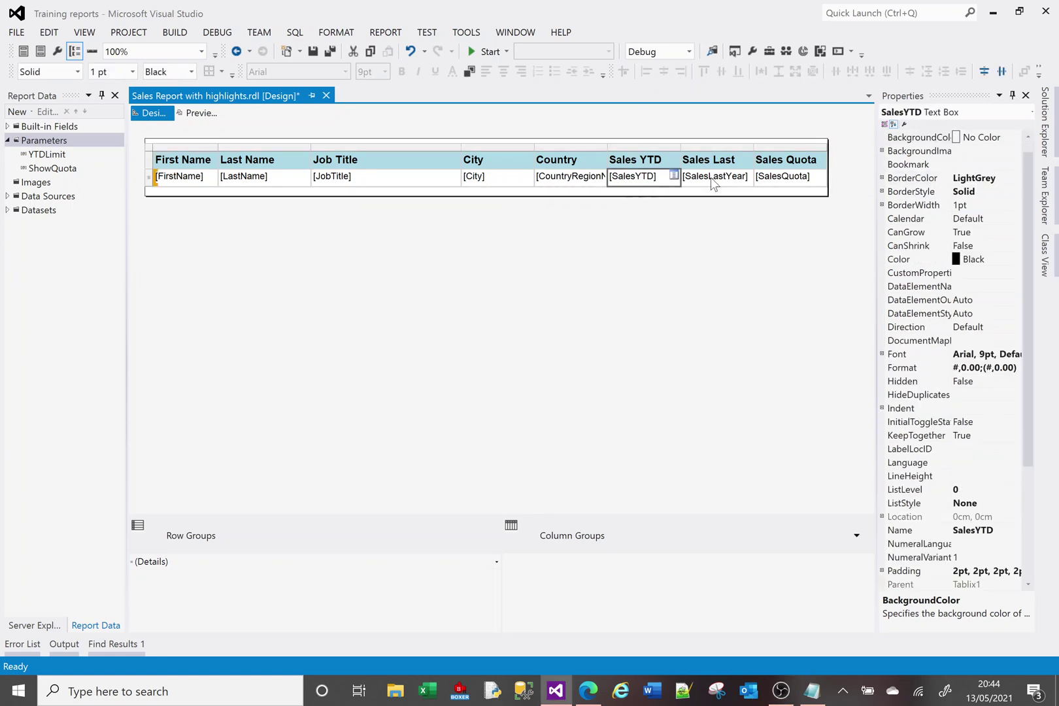
click(1015, 136)
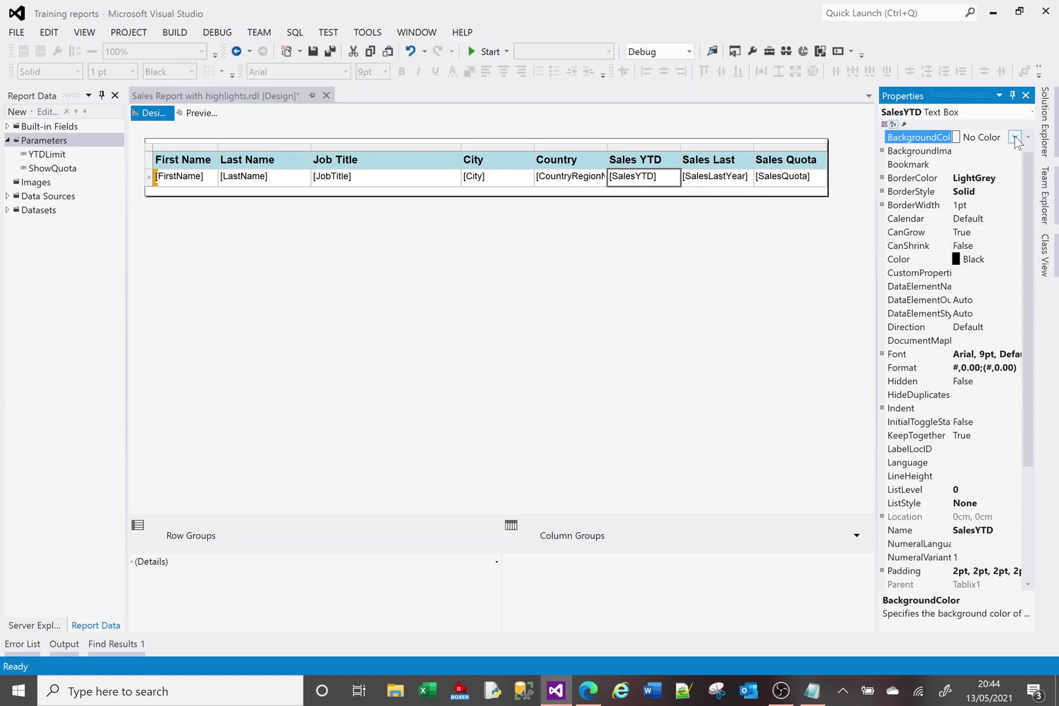
click(1015, 137)
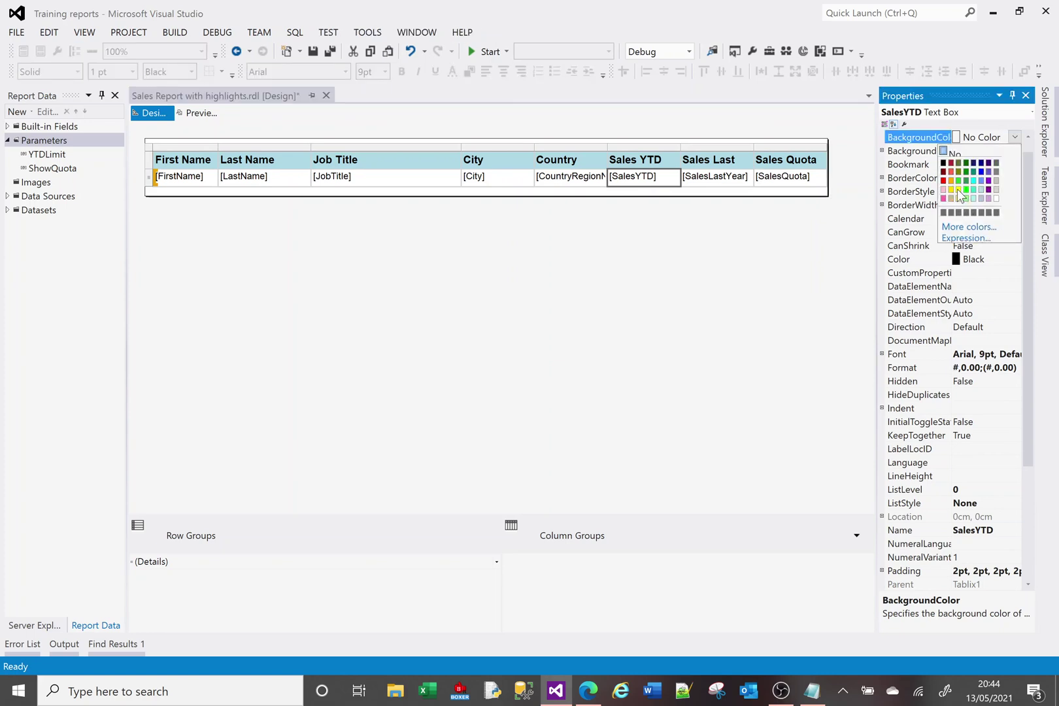
click(957, 189)
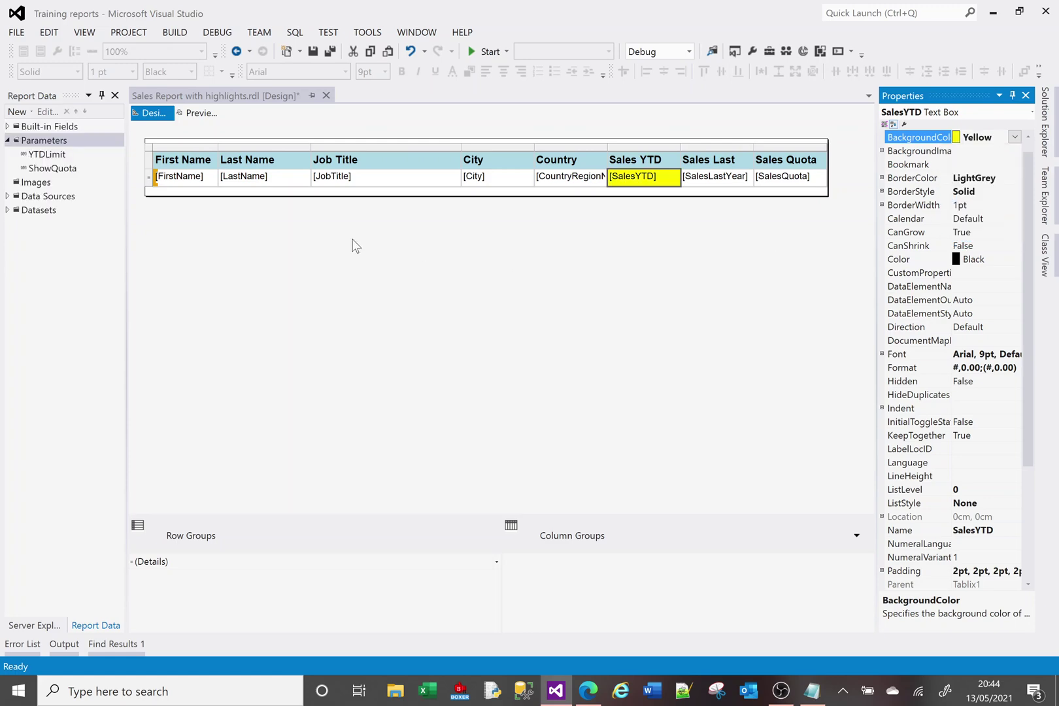
click(197, 113)
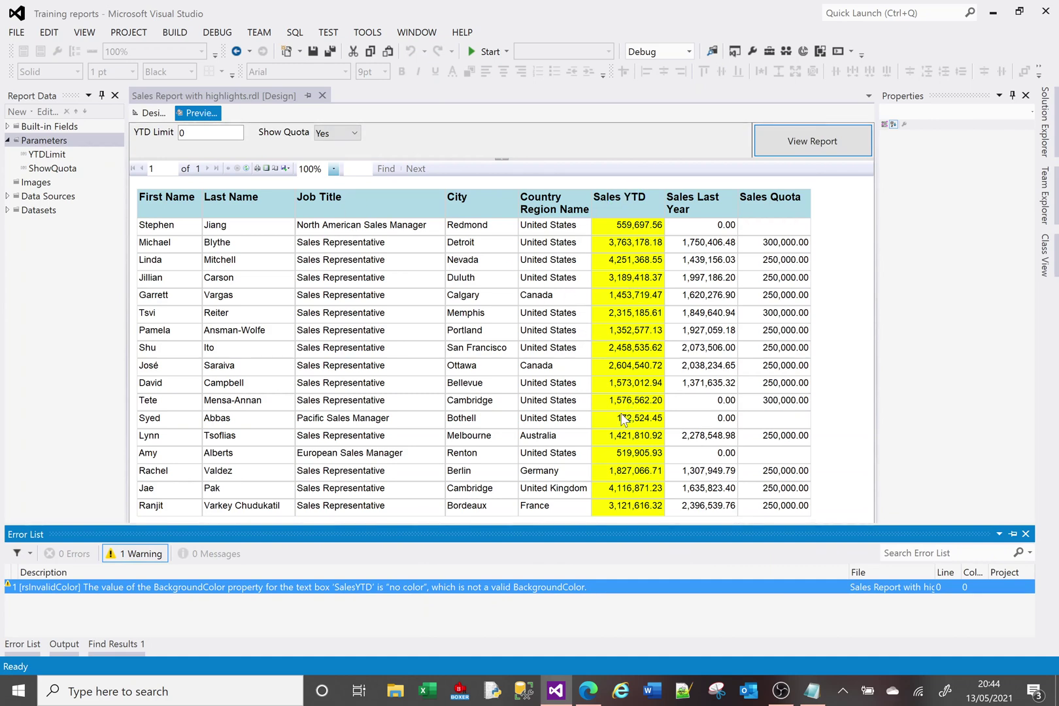
Return to the report design and reset the SalesYTD text box background to No Color.
click(149, 114)
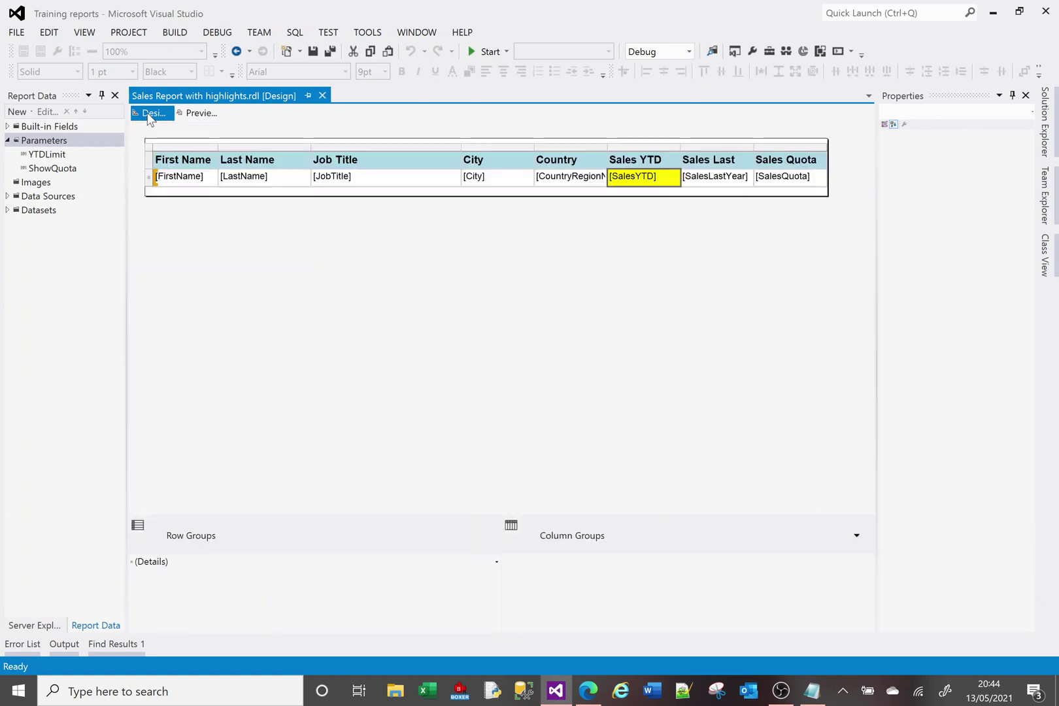
click(1016, 152)
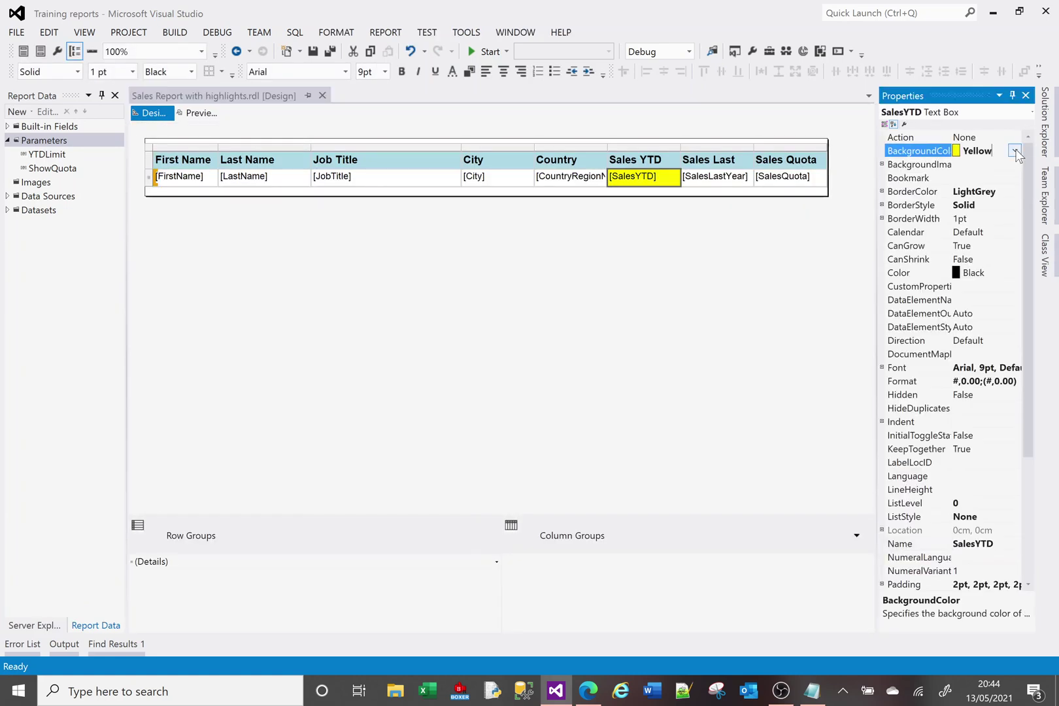
click(1015, 151)
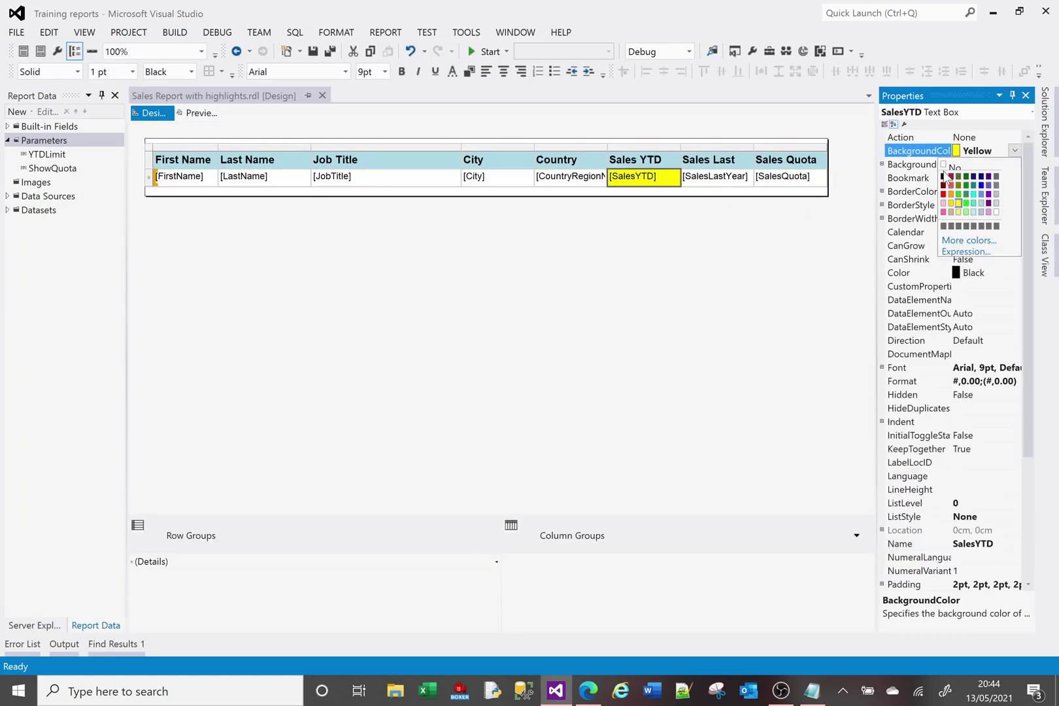
key(Escape)
key(Delete)
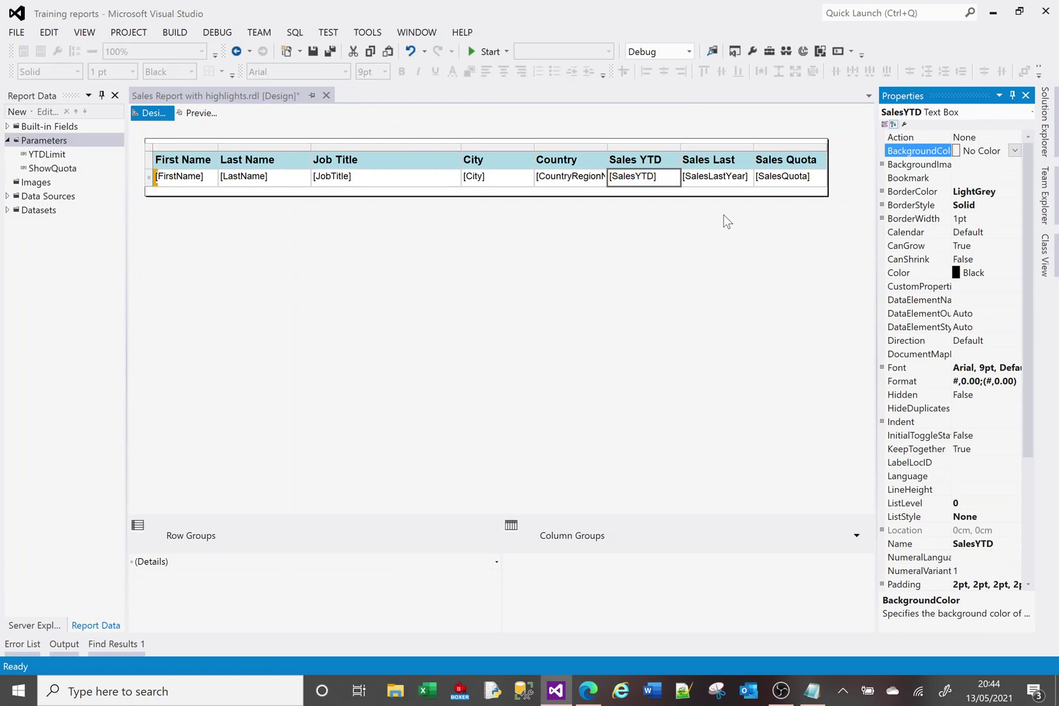
View the BackgroundColor expression of the SalesYTD text box, cancel it, and set the background to Yellow.
click(1014, 151)
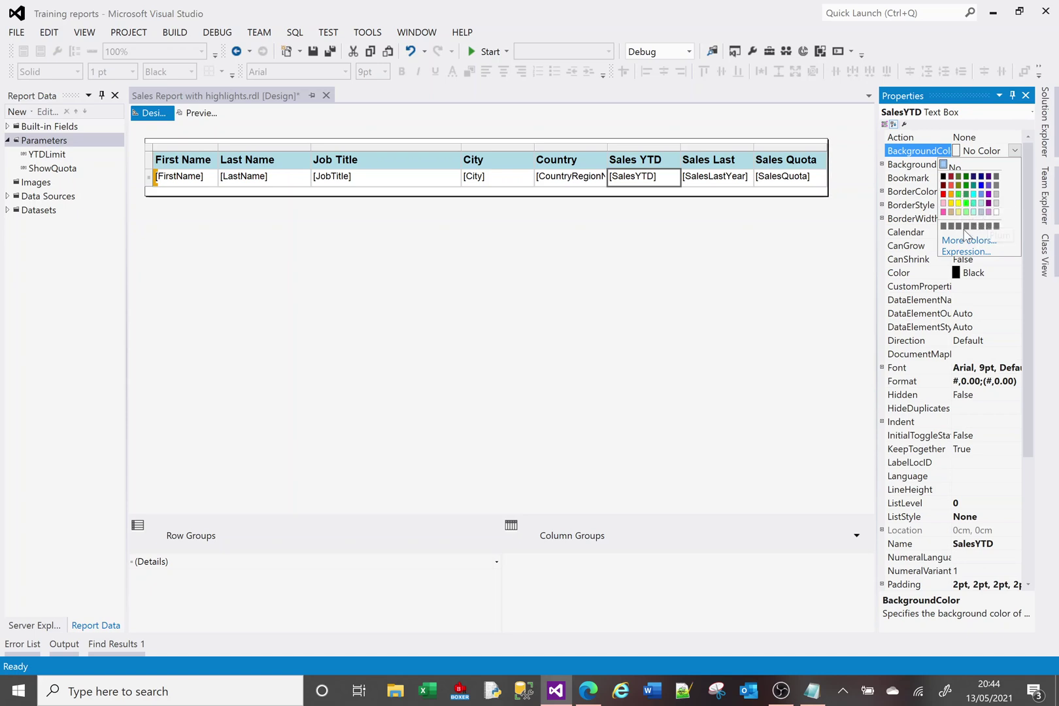
click(959, 253)
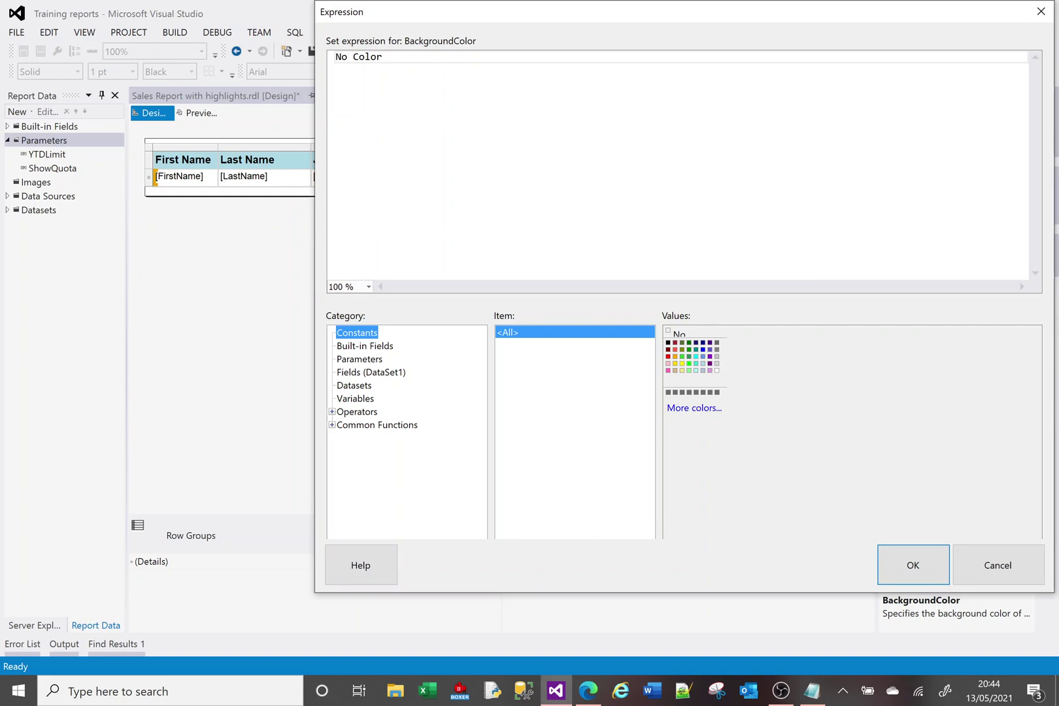
click(998, 570)
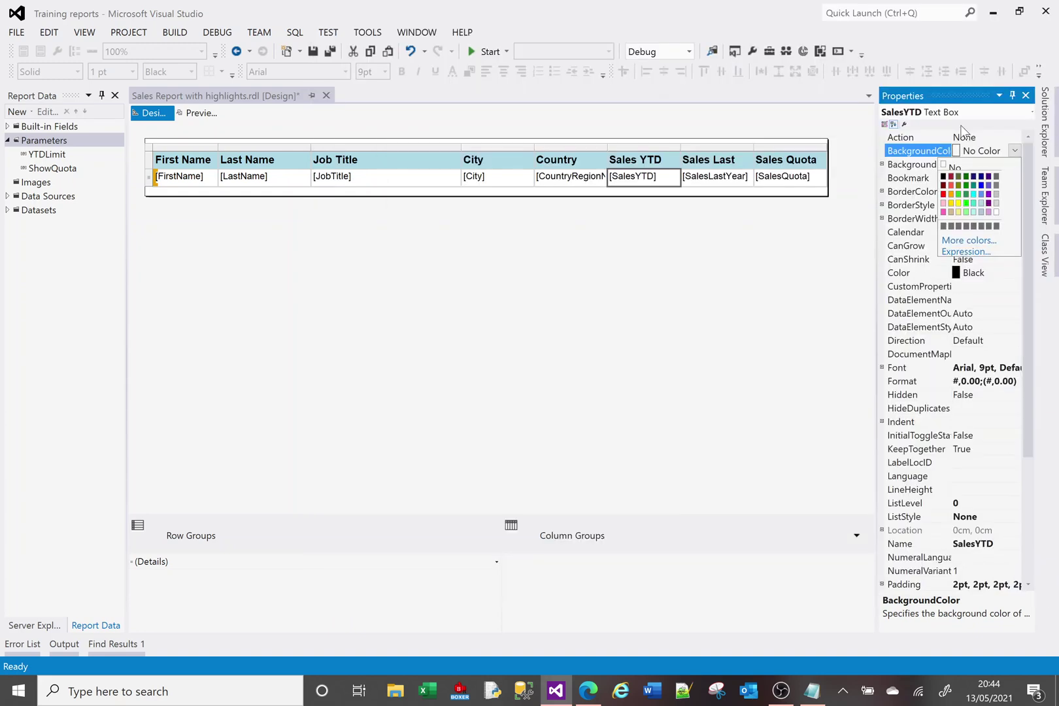
click(958, 203)
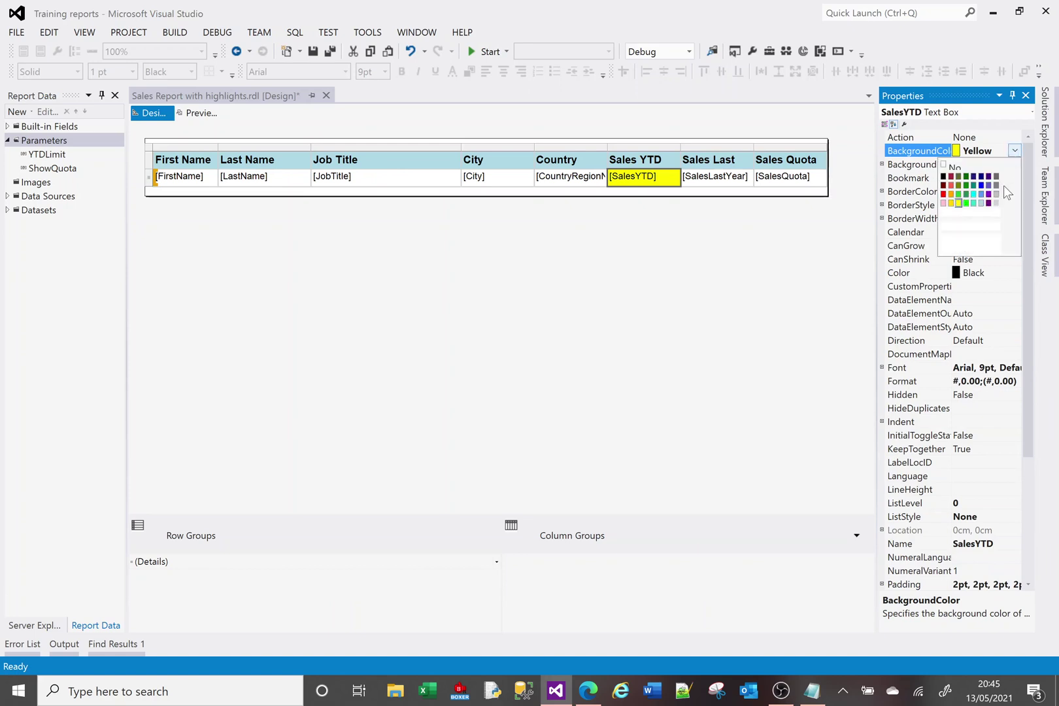
Open the BackgroundColor expression of the SalesYTD text box and replace its content with an equals sign.
click(966, 260)
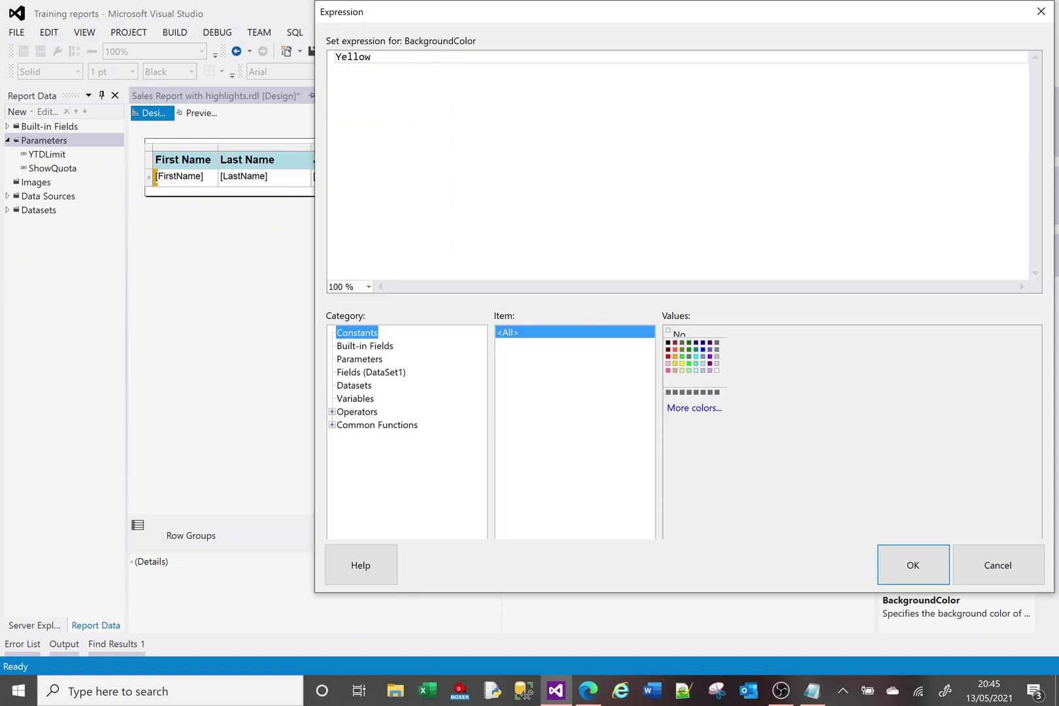
click(371, 56)
key(BackSpace)
key(BackSpace)
key(BackSpace)
key(BackSpace)
key(BackSpace)
key(BackSpace)
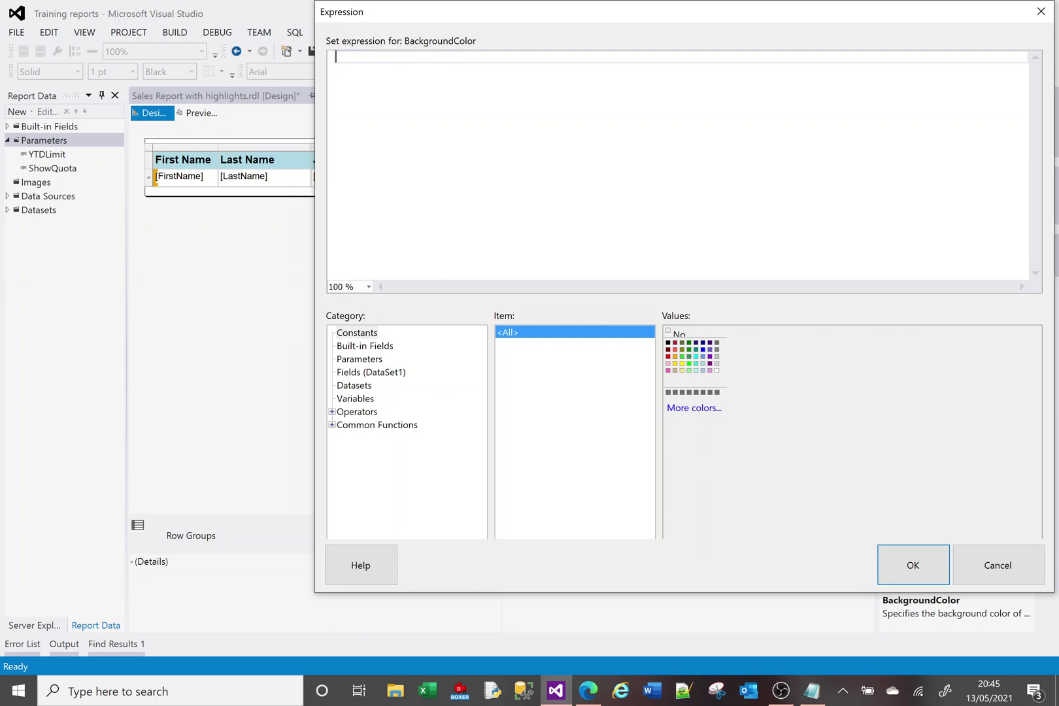
text(=)
click(332, 425)
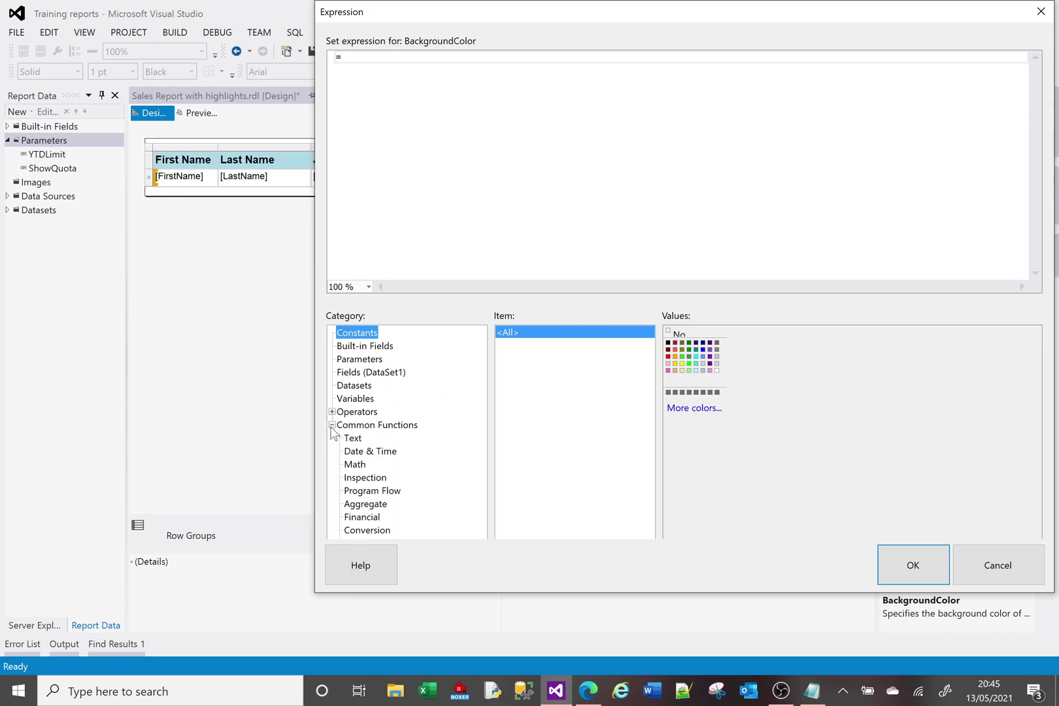
click(333, 426)
click(332, 412)
click(332, 412)
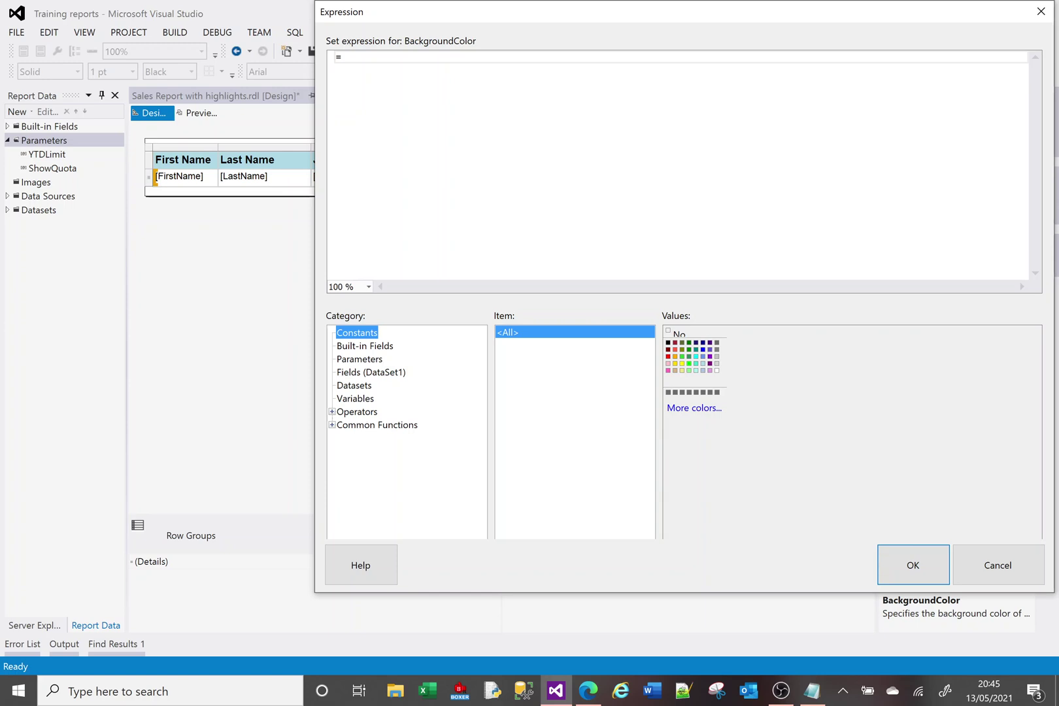
Start an IIF function after the equals sign in the BackgroundColor expression, including its opening parenthesis.
click(340, 58)
text(IF)
key(BackSpace)
key(BackSpace)
text(IIF)
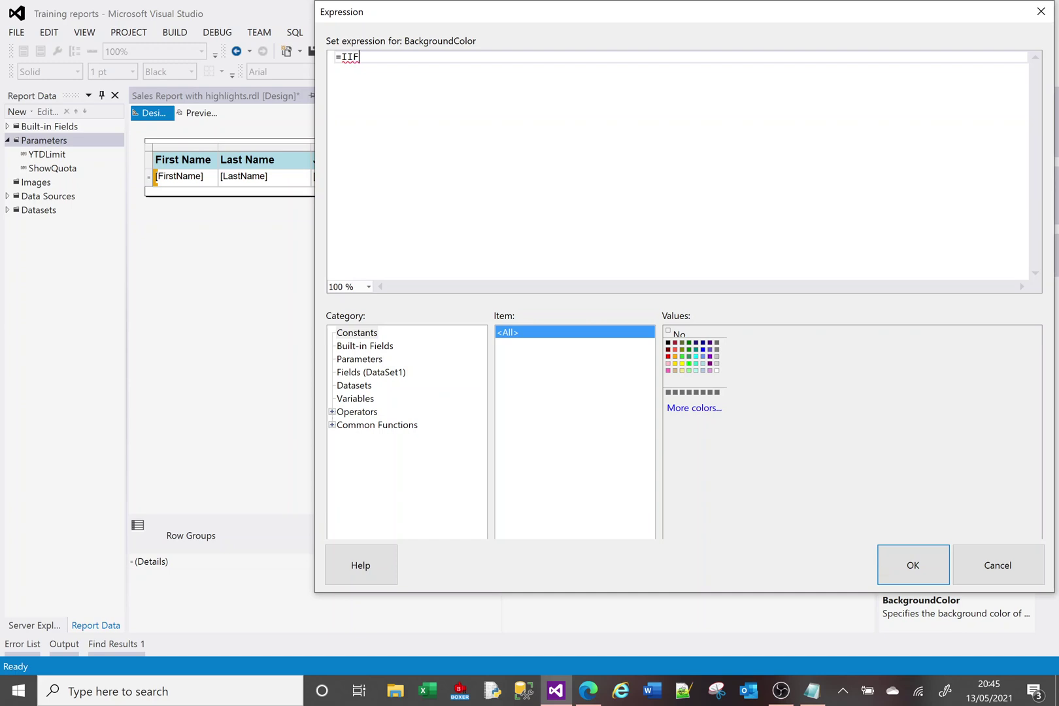
text(()
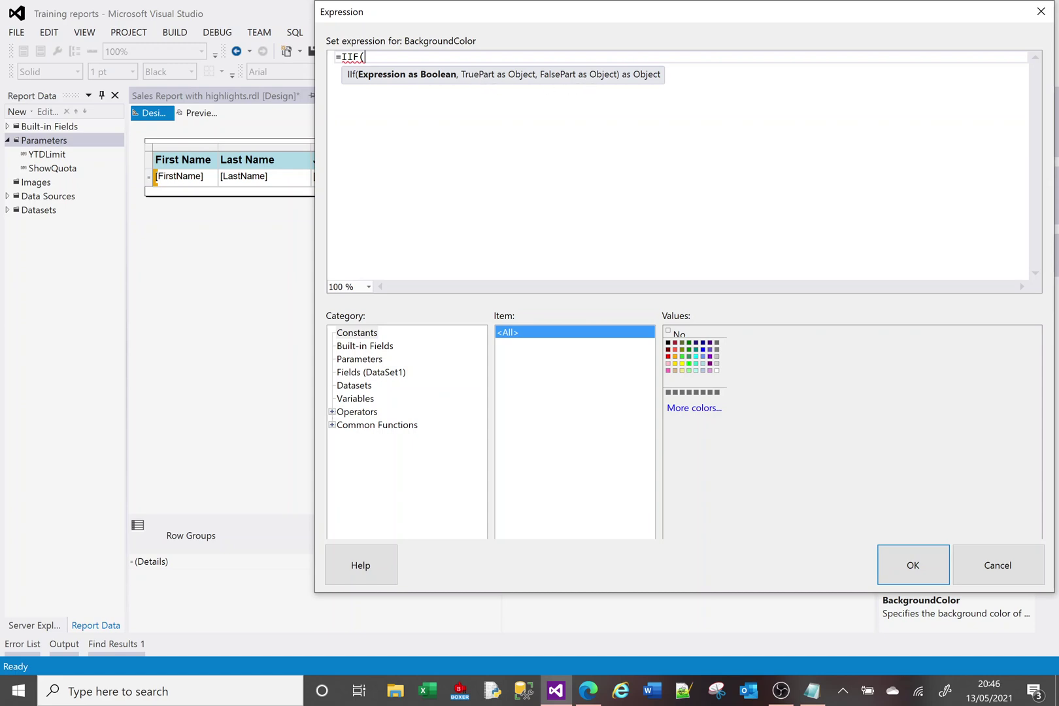
Insert the SalesYTD field from DataSet1 as the IIF condition and test whether its value is >1500000.
click(353, 373)
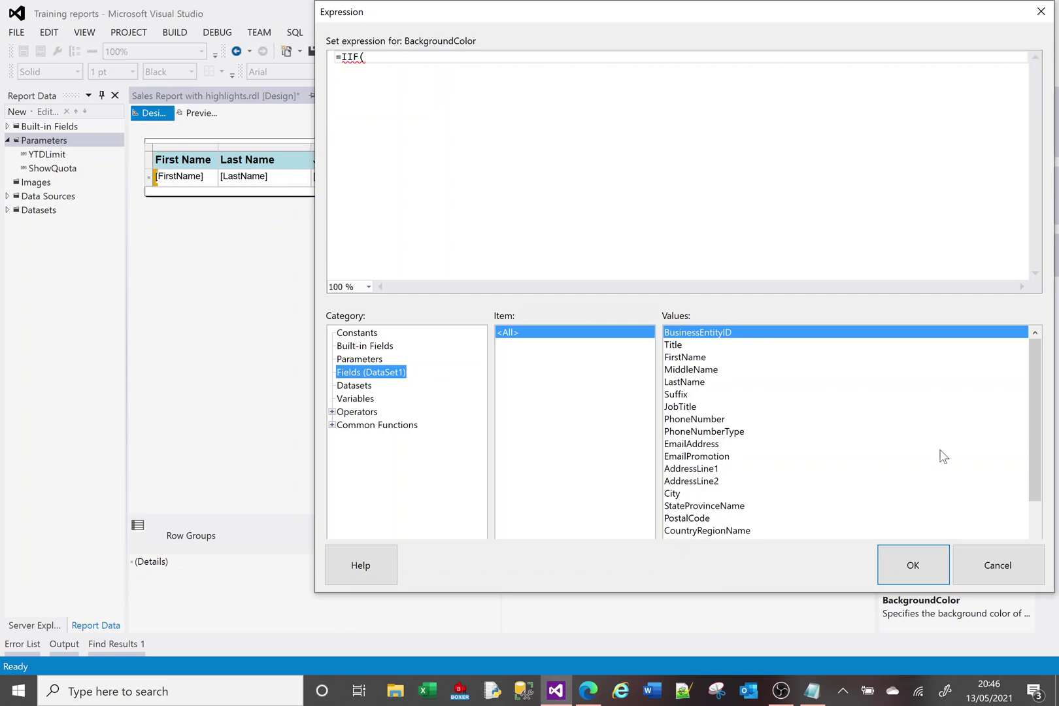
drag(1035, 442, 1034, 522)
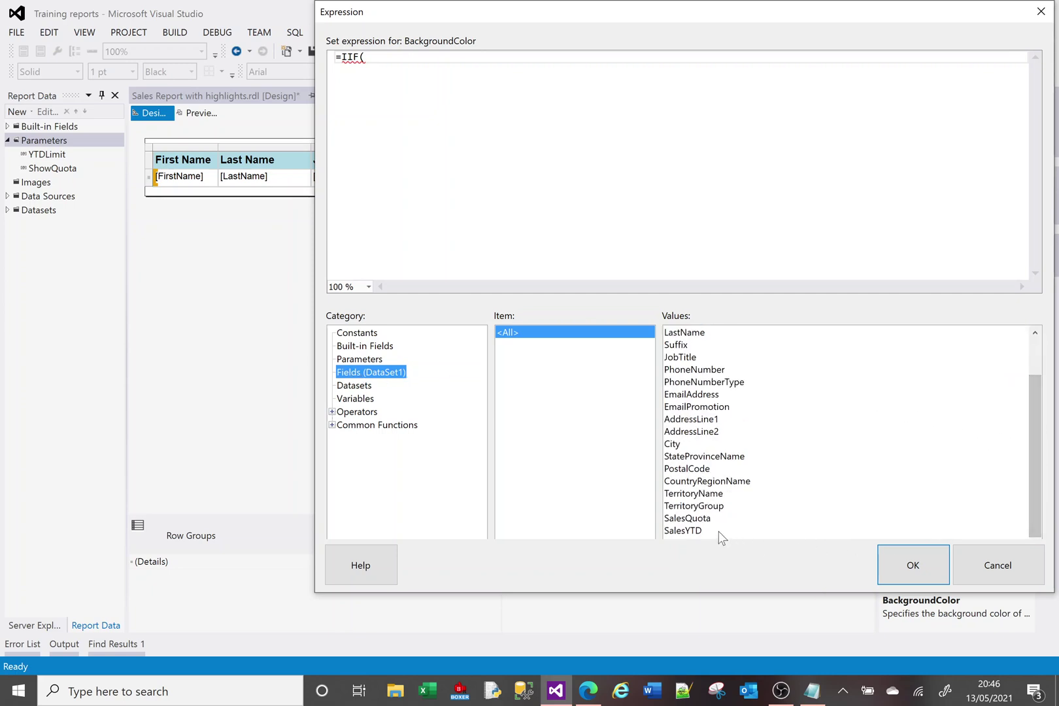
double_click(685, 530)
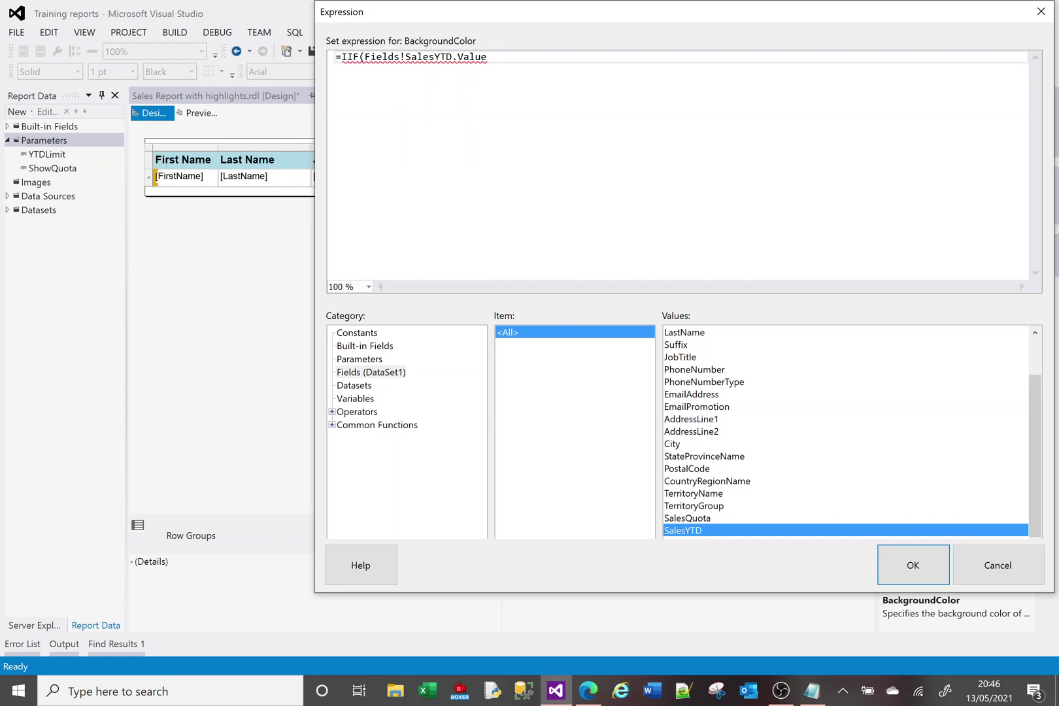
text(>1500000,)
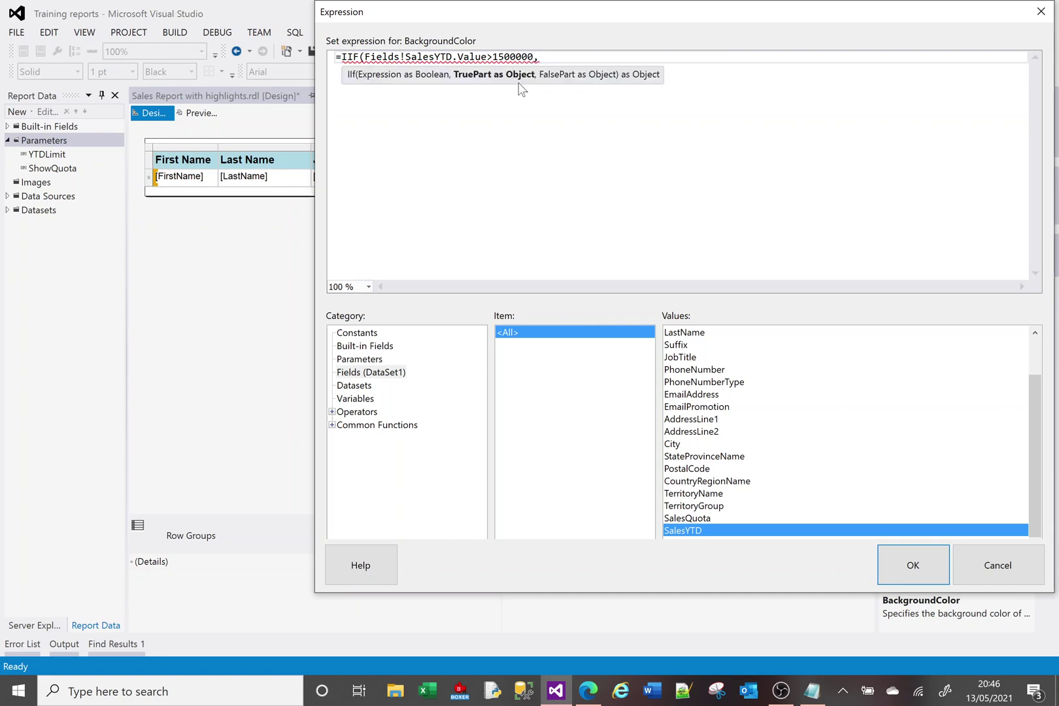
Complete the IIF with "Orange" as the true part and "Blue" as the false part, apply it and preview the report.
text("Orange","Blue"))
click(913, 567)
click(200, 115)
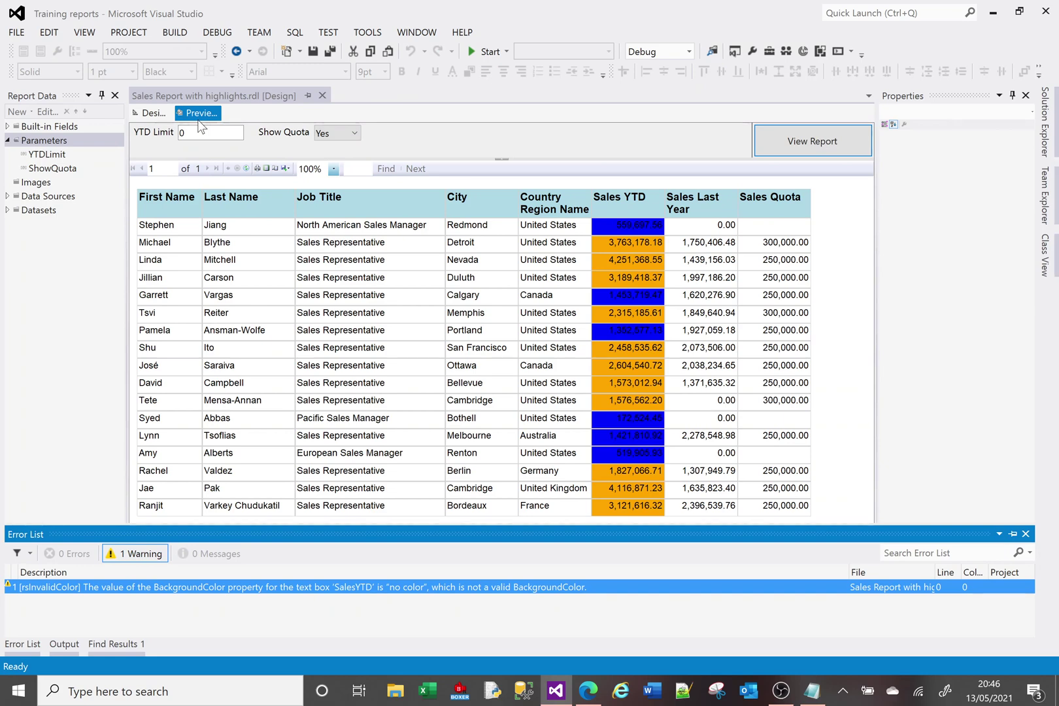
Change the false color in the SalesYTD BackgroundColor expression to "LightBlue", apply it and preview the report.
click(145, 114)
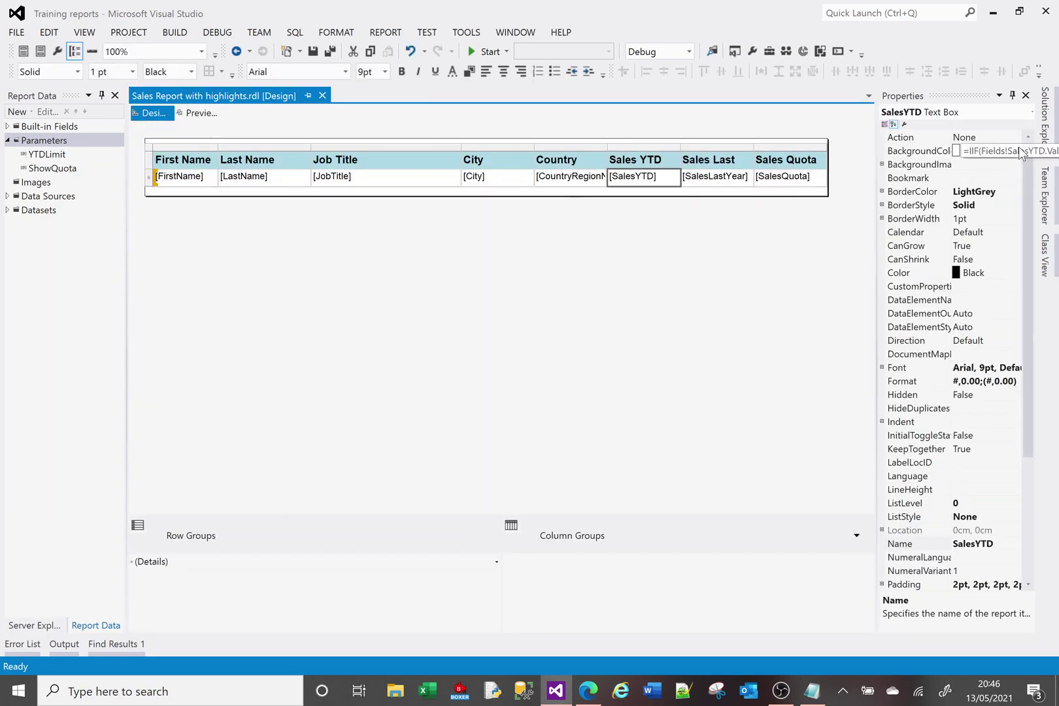
click(1013, 152)
click(1014, 154)
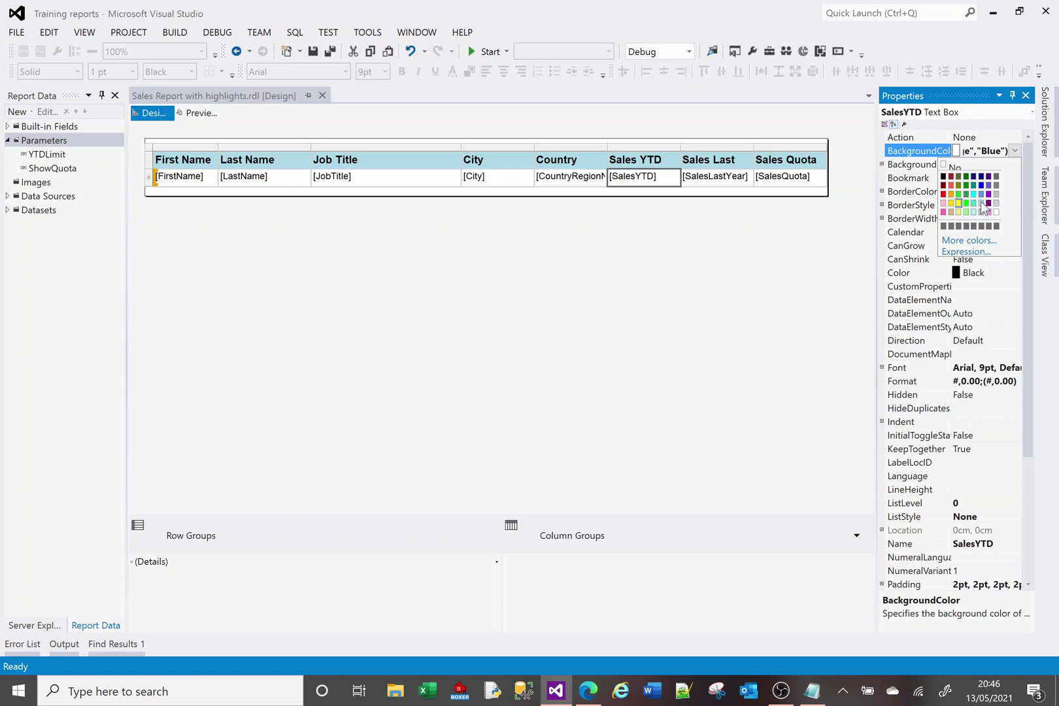
click(962, 253)
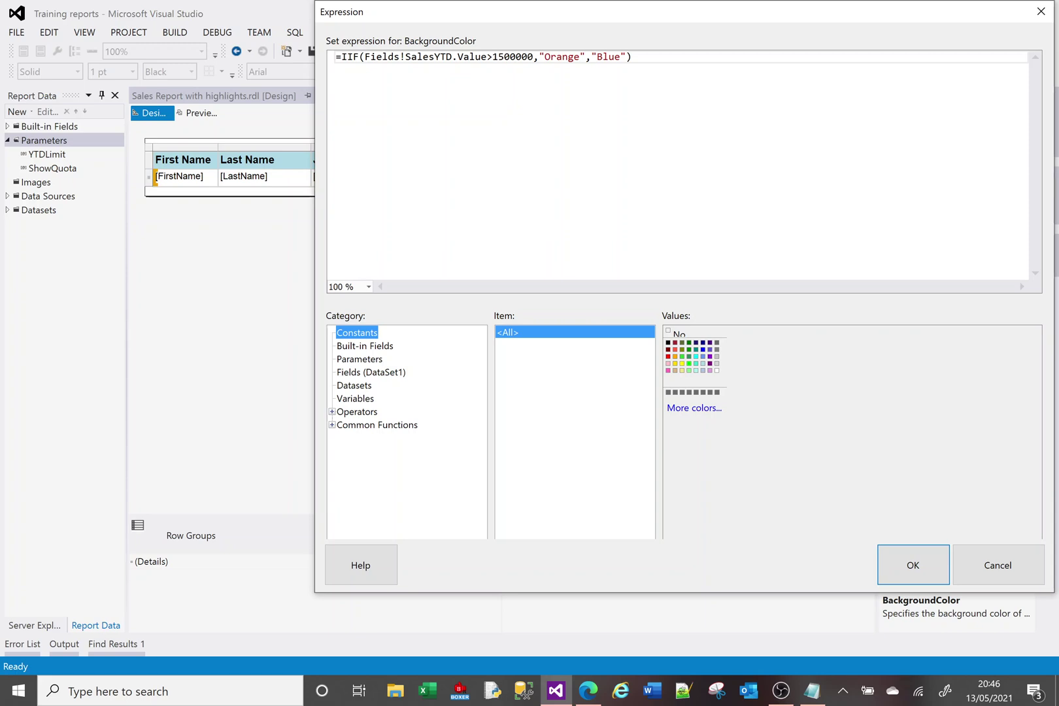
click(620, 56)
key(BackSpace)
key(BackSpace)
key(BackSpace)
key(BackSpace)
text(LightBlue)
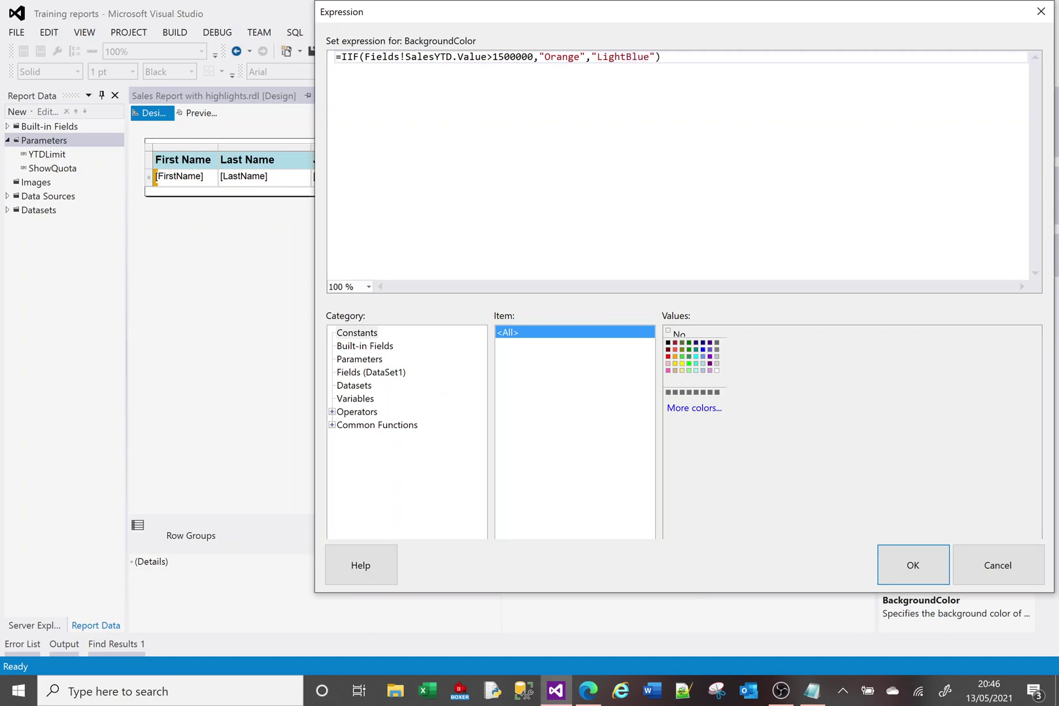
click(904, 567)
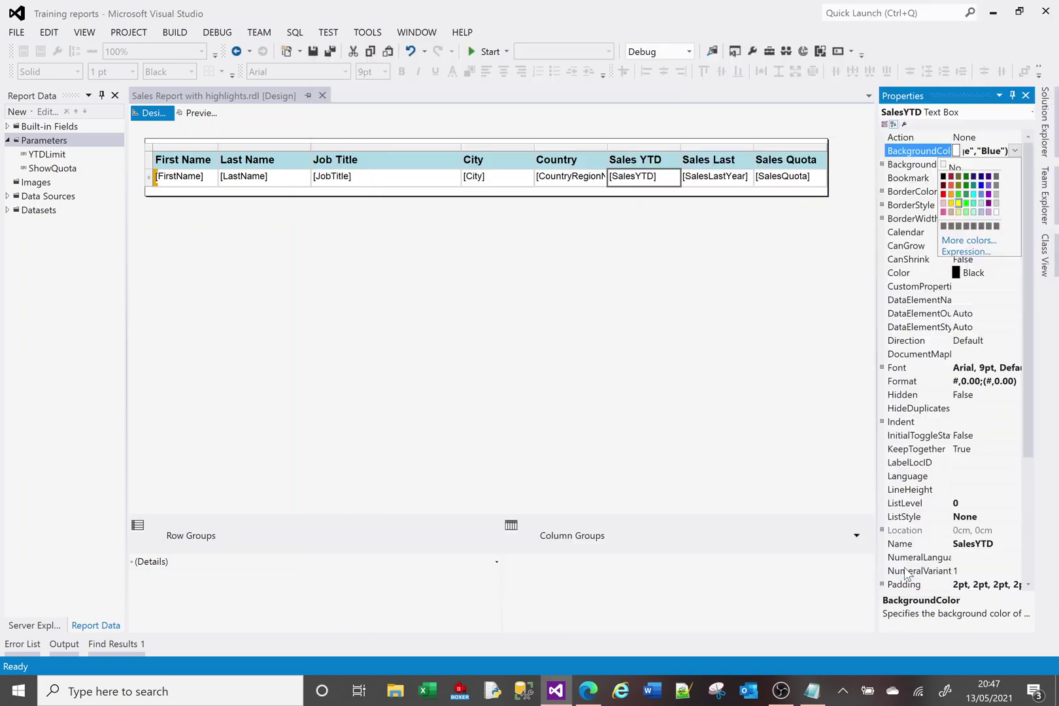
click(200, 113)
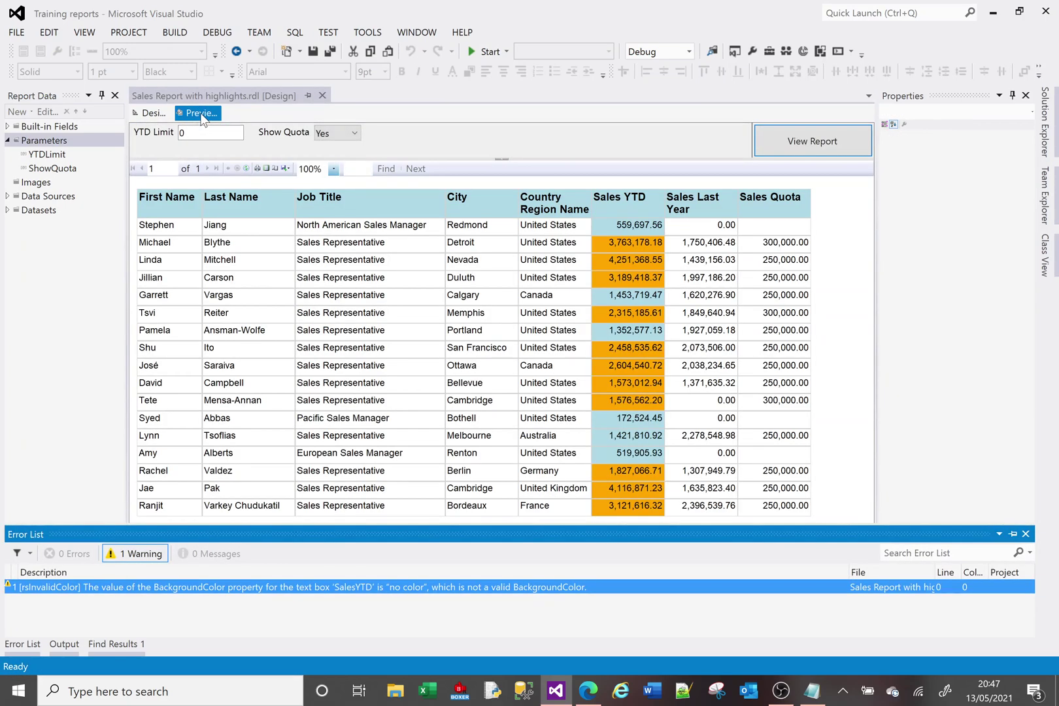
Open the text Color expression for the whole detail row and replace its content with the start of an IIF function, =IIF(.
click(162, 114)
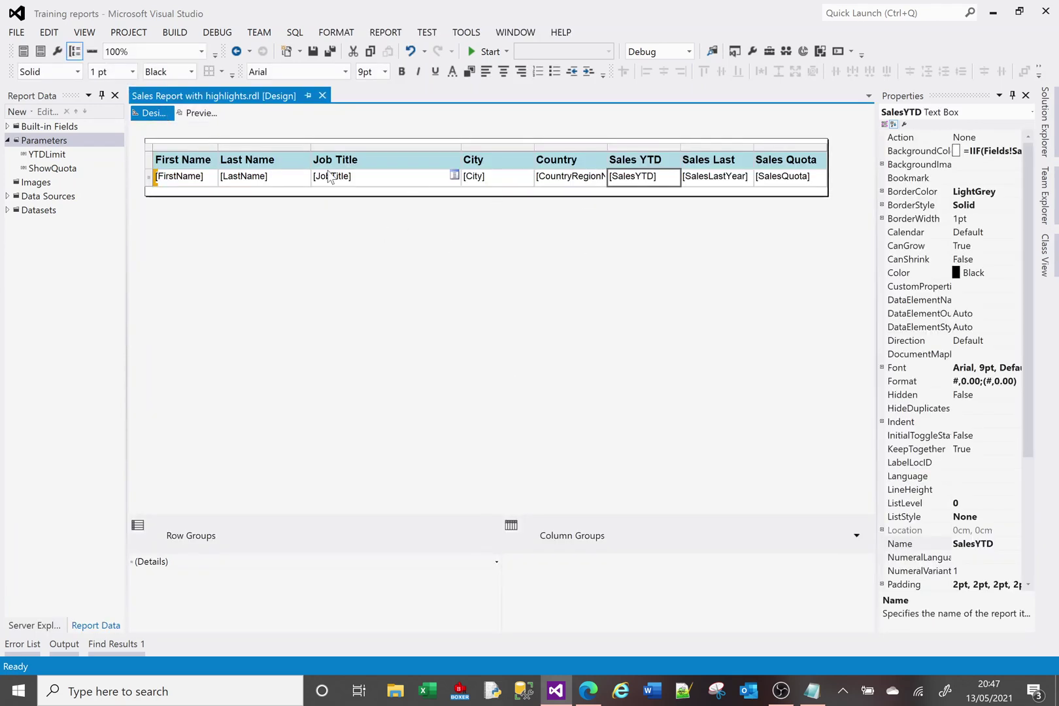
click(150, 178)
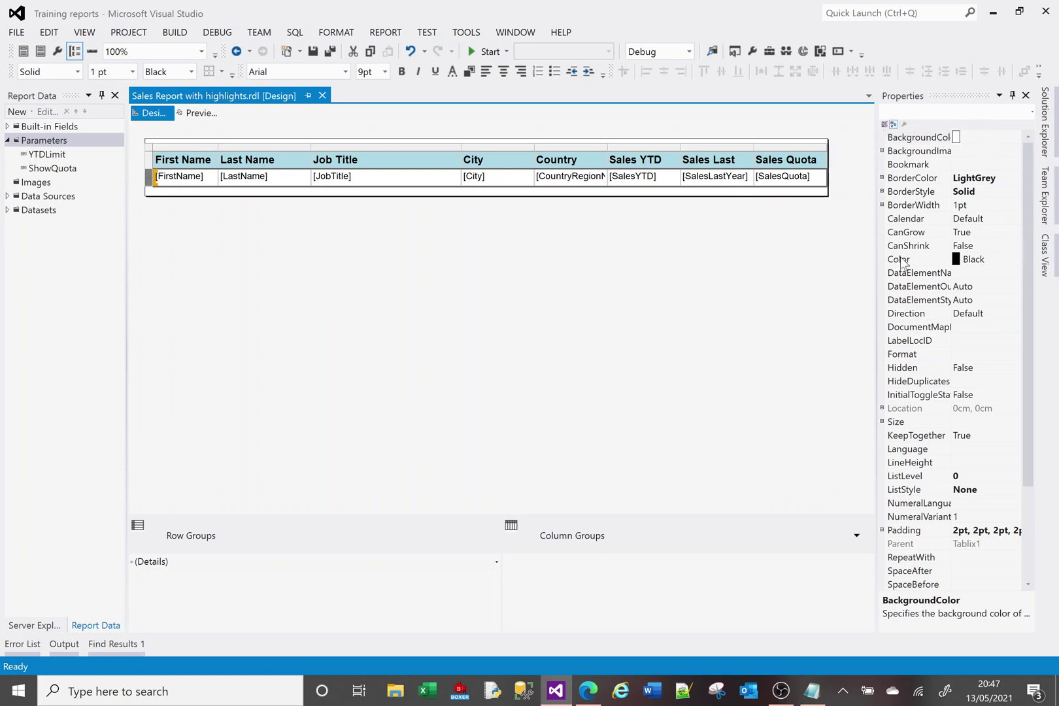
click(1016, 258)
click(1014, 259)
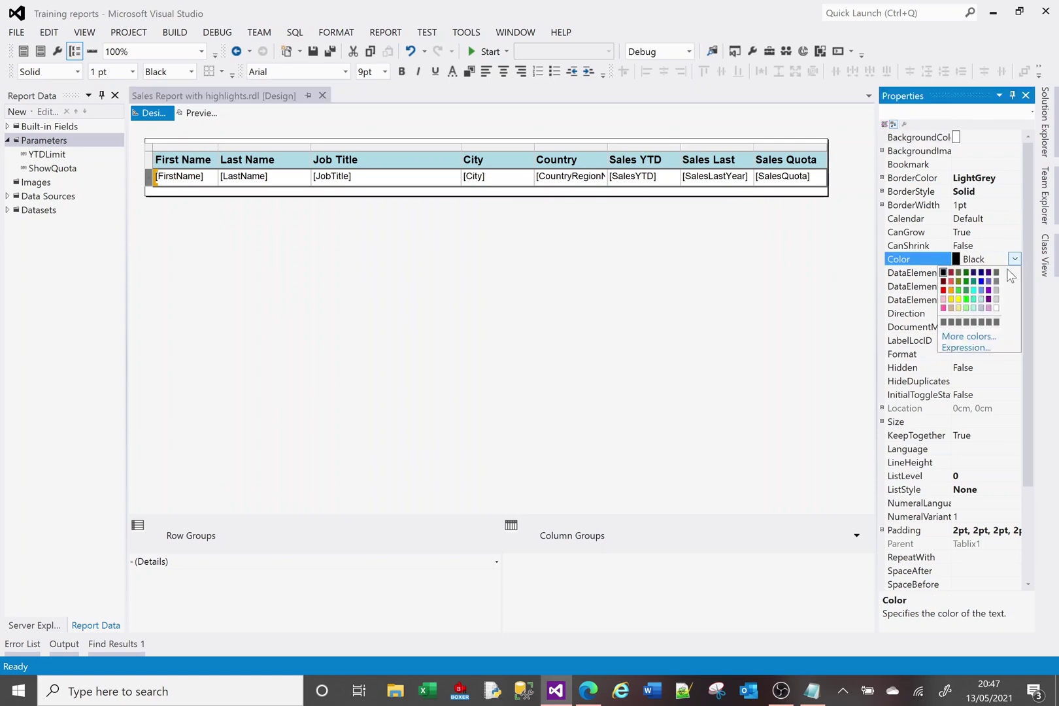
click(966, 347)
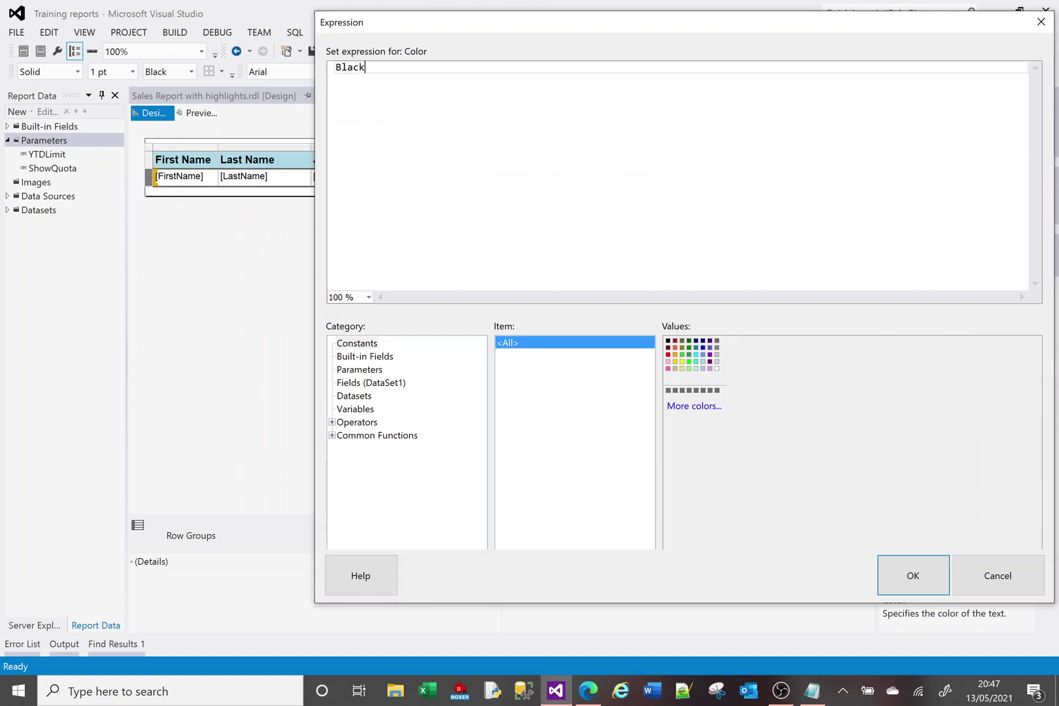
key(BackSpace)
key(BackSpace)
key(BackSpace)
key(BackSpace)
key(BackSpace)
text(=IIF()
Insert the SalesYTD field from DataSet1 as the IIF condition and test whether its value is >1500000.
click(371, 382)
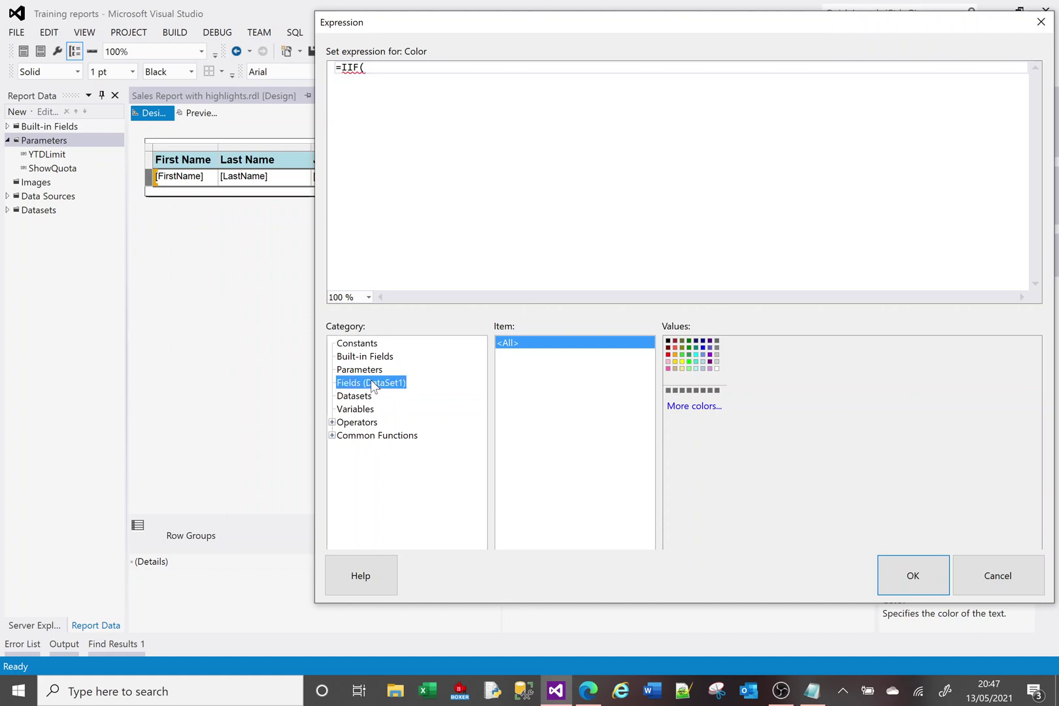
scroll(785, 523, down, 2)
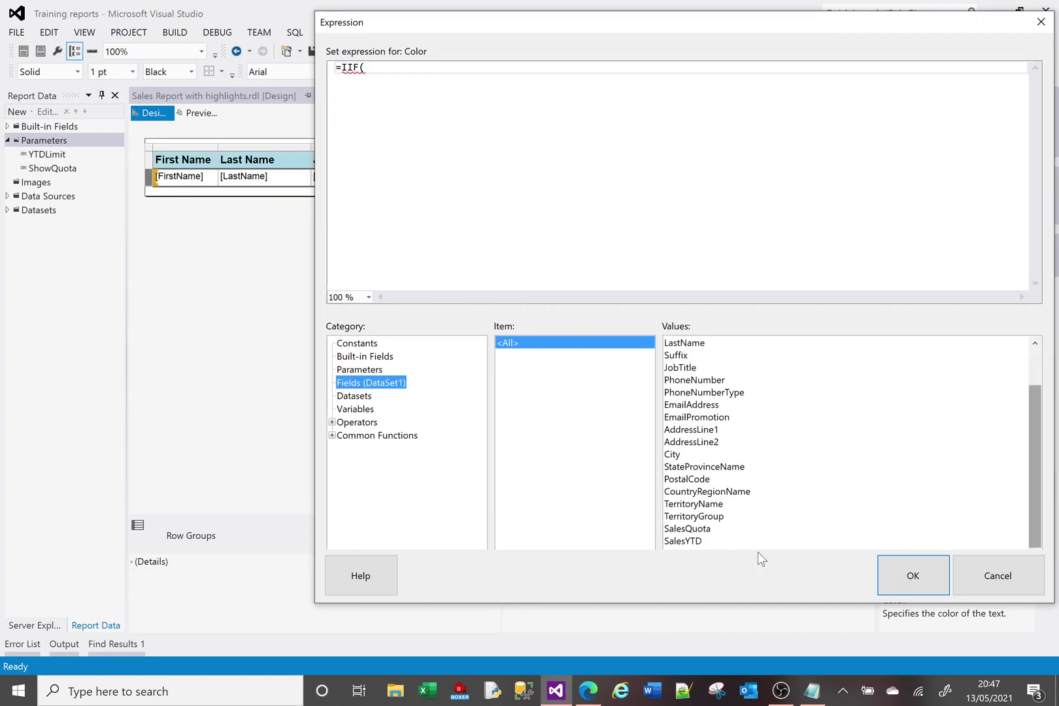
click(695, 541)
double_click(694, 541)
text(>15000)
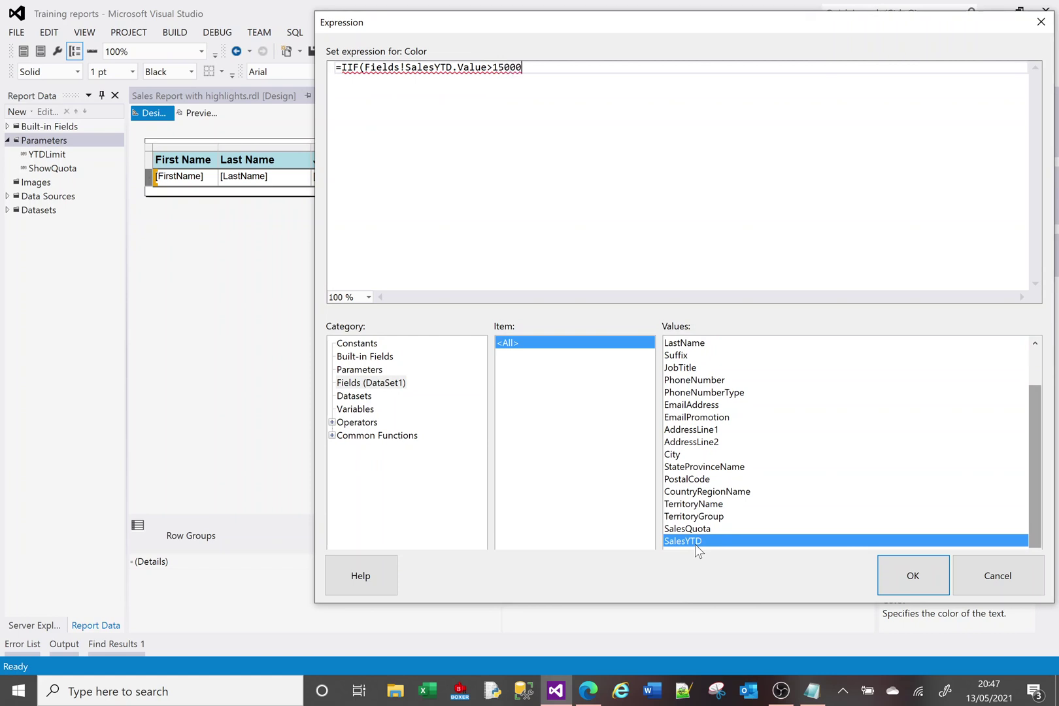
text(00,"Yall)
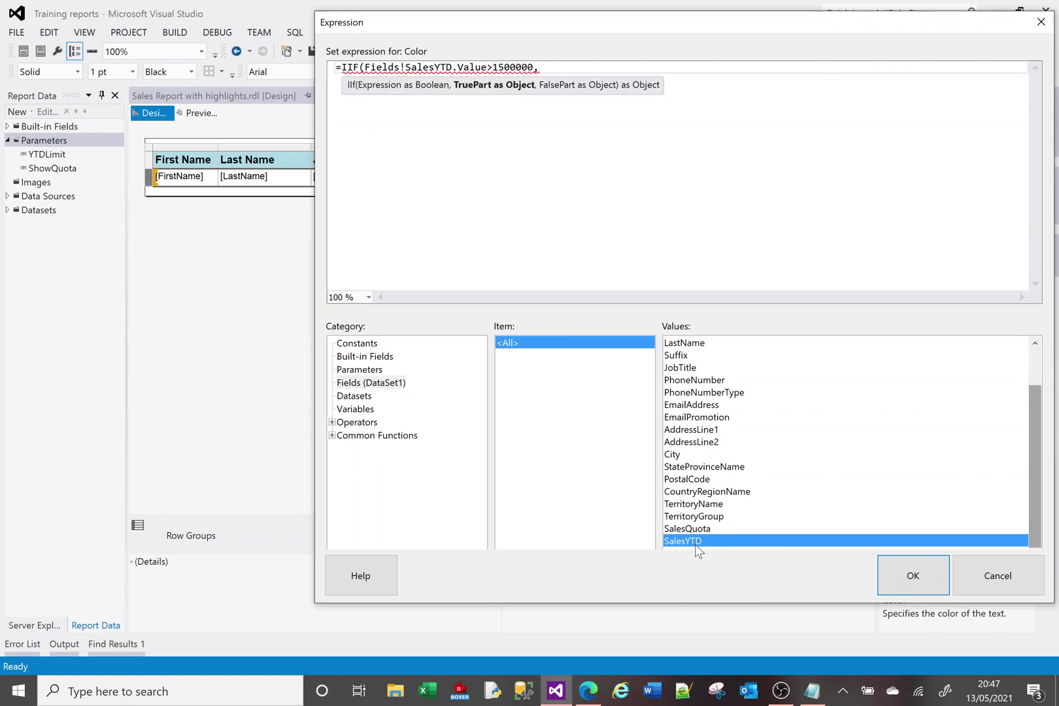
Complete the row's Color expression with "Yellow" as the true part and "Black" as the false part, apply it and preview the report.
key(BackSpace)
key(BackSpace)
key(BackSpace)
text(elo)
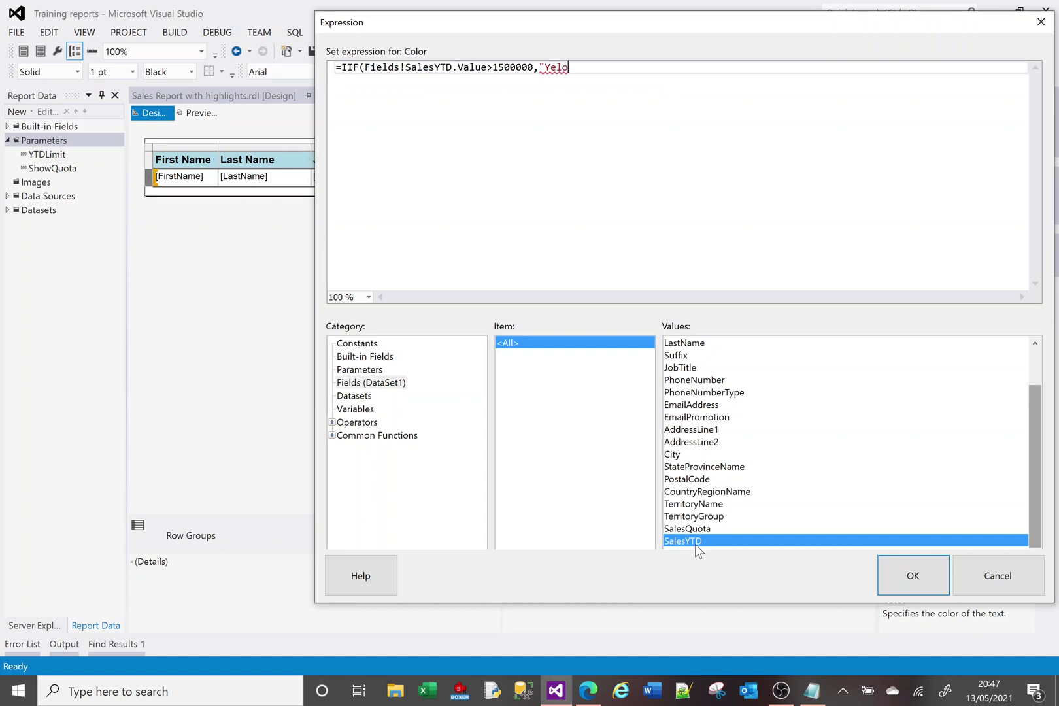
key(BackSpace)
text(low",)
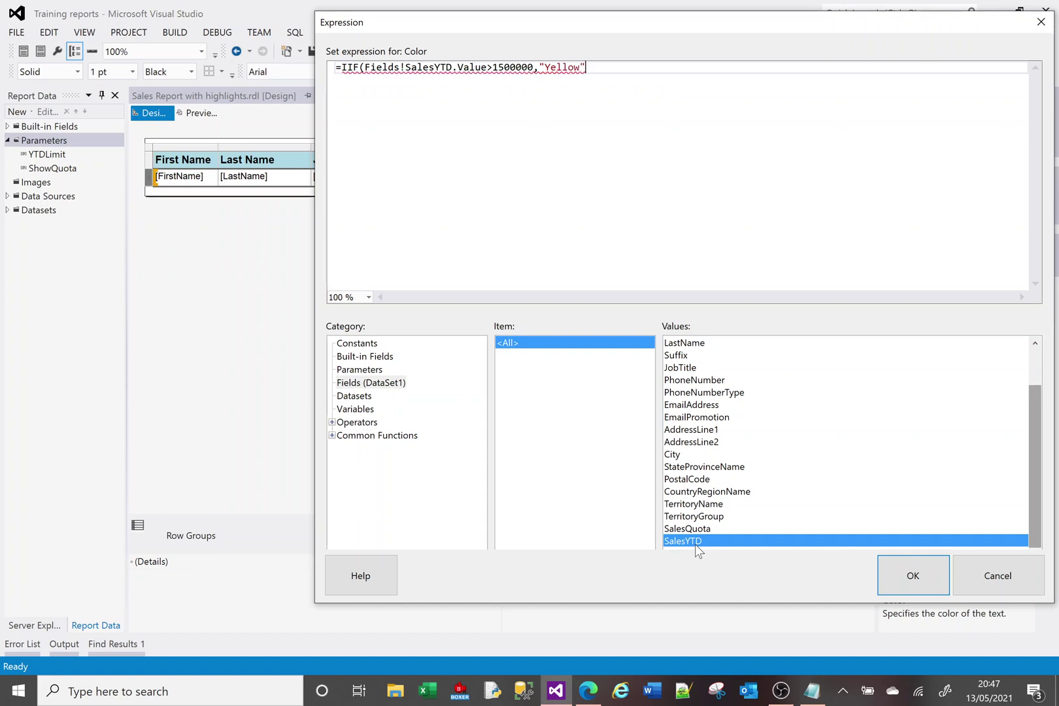
text(")
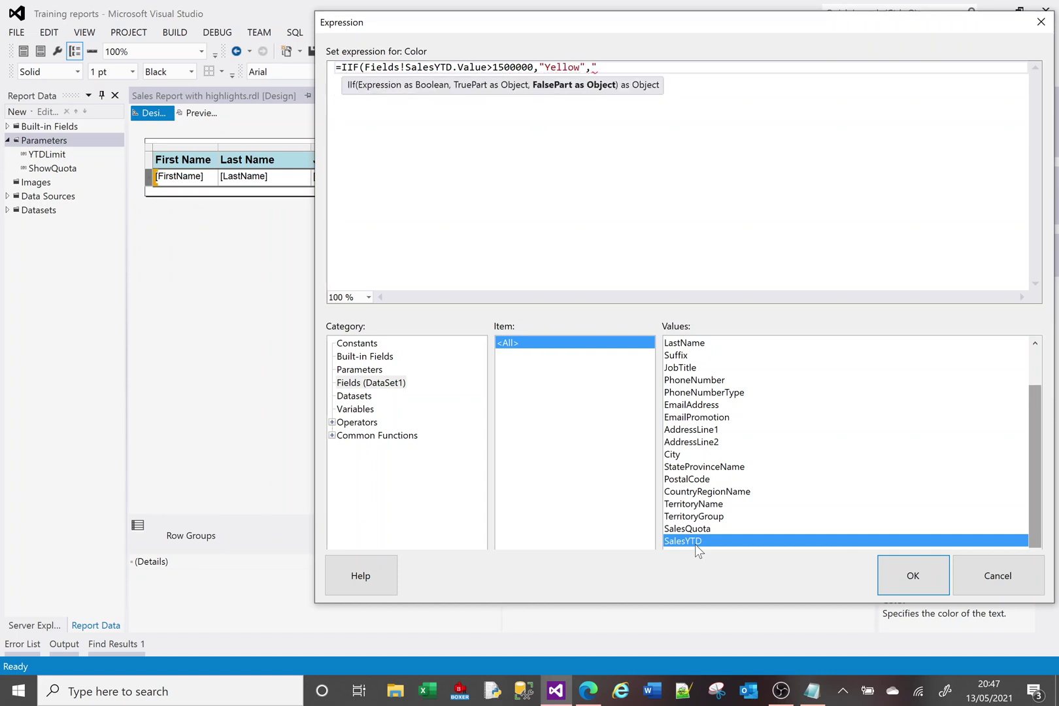
text(Black"))
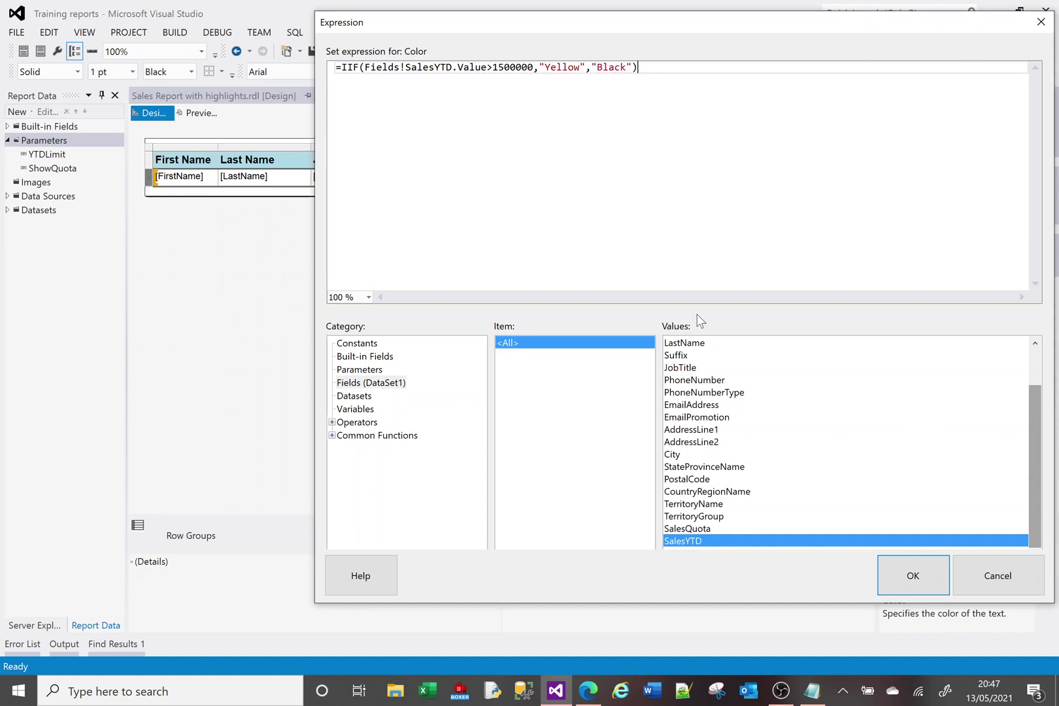
key(BackSpace)
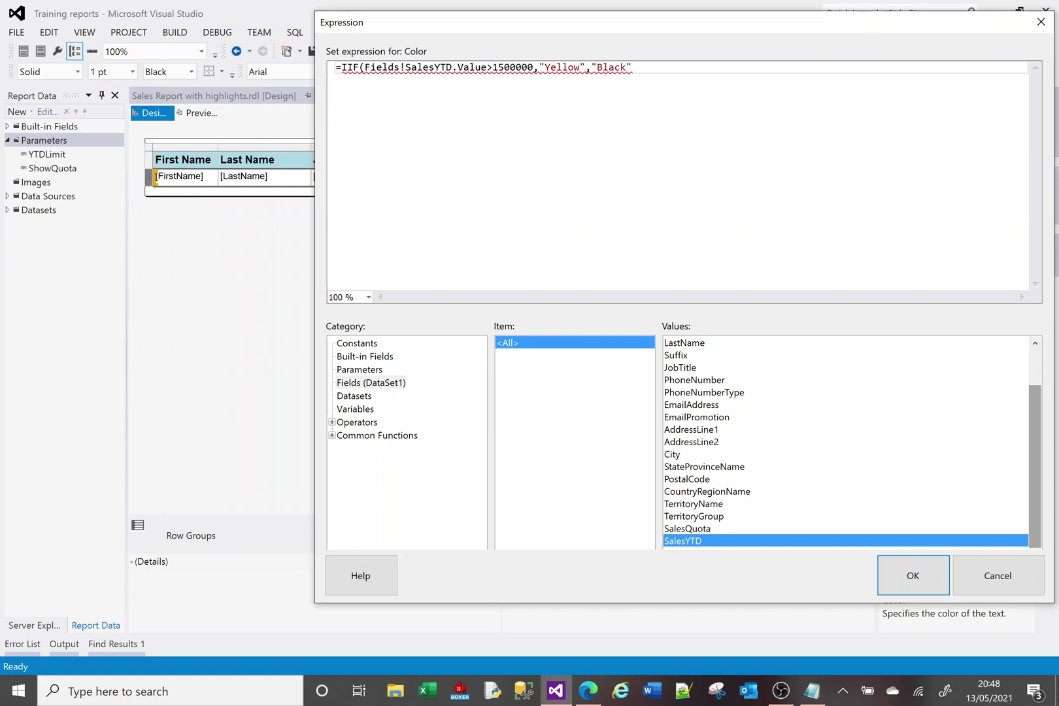
text())
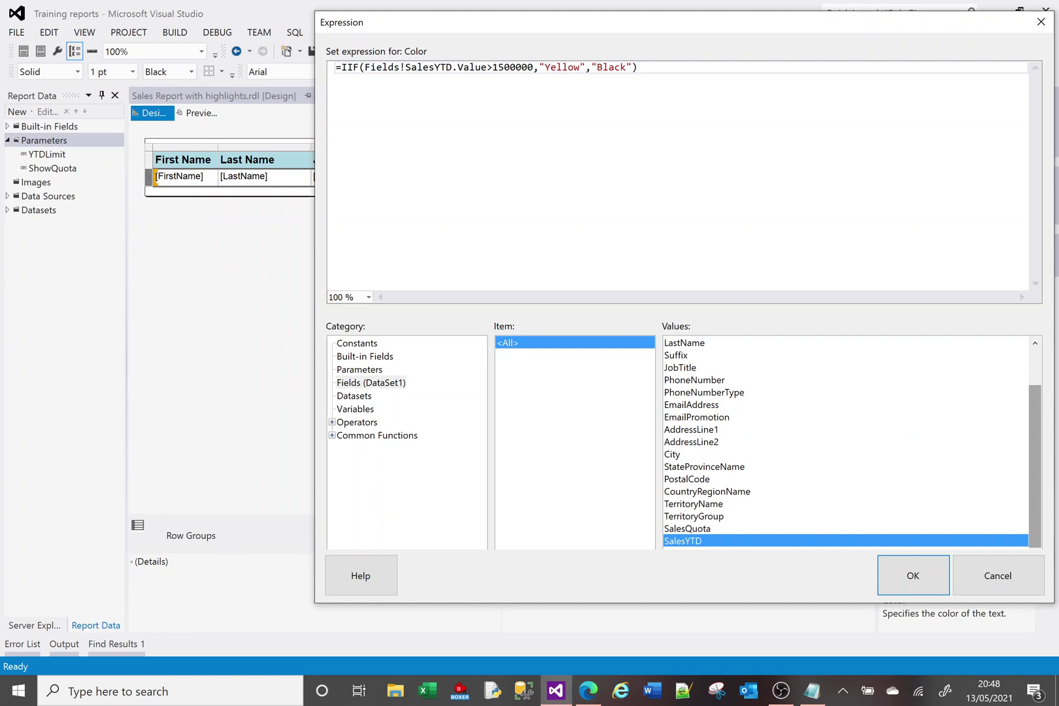
click(914, 576)
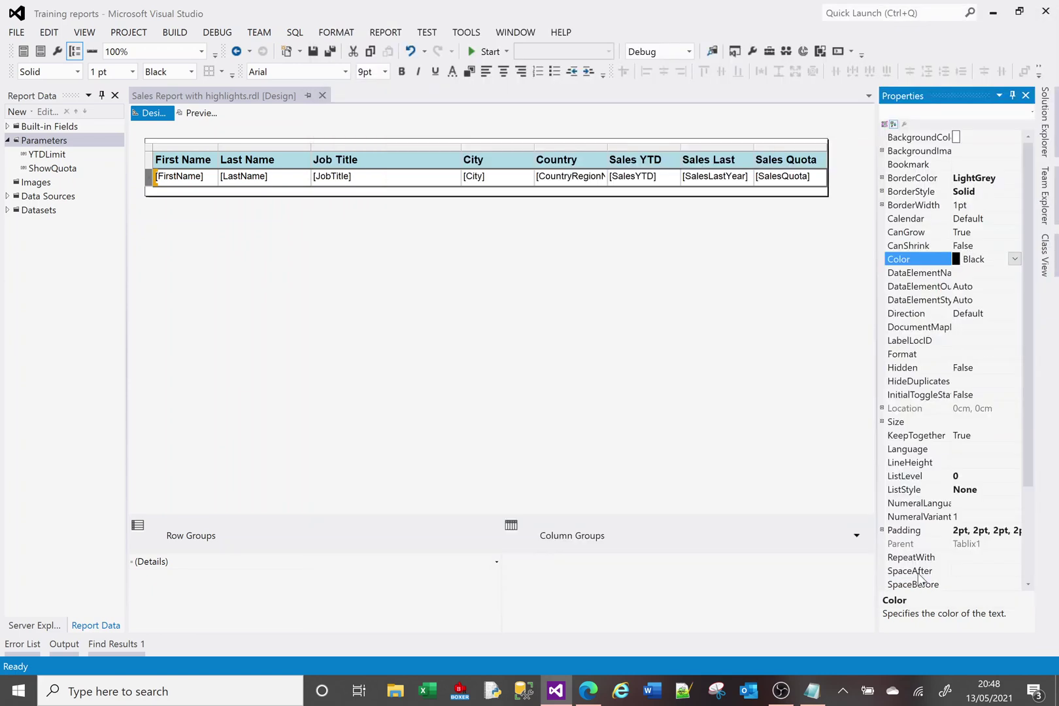
click(197, 112)
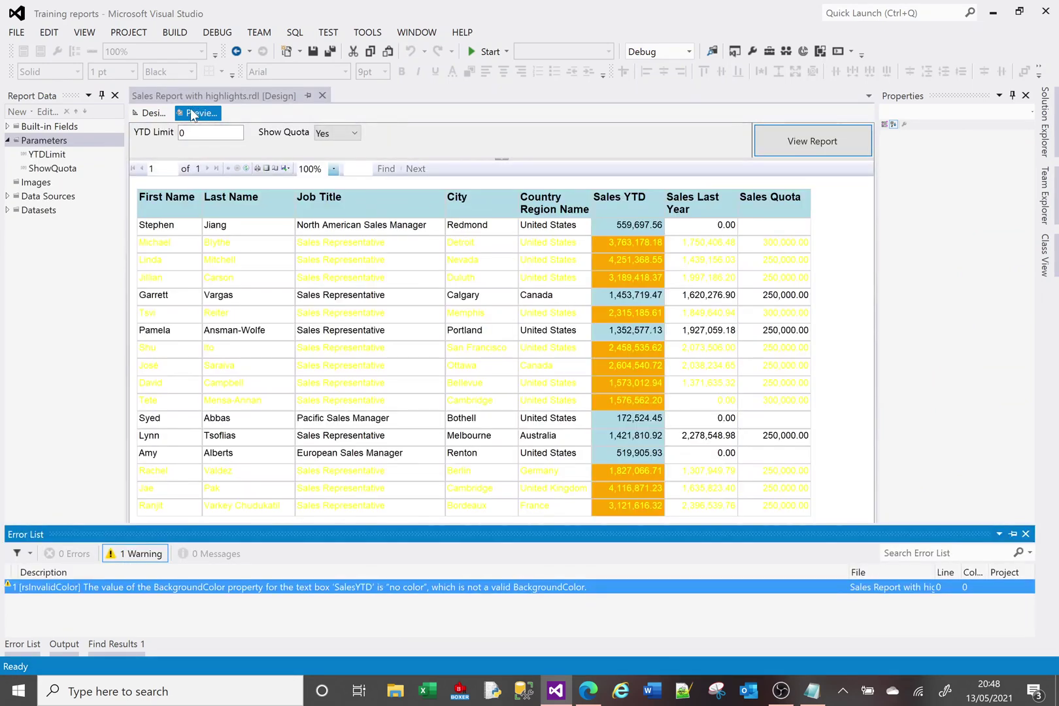
Return to the report design and replace the detail row's conditional text Color with plain Black.
click(154, 112)
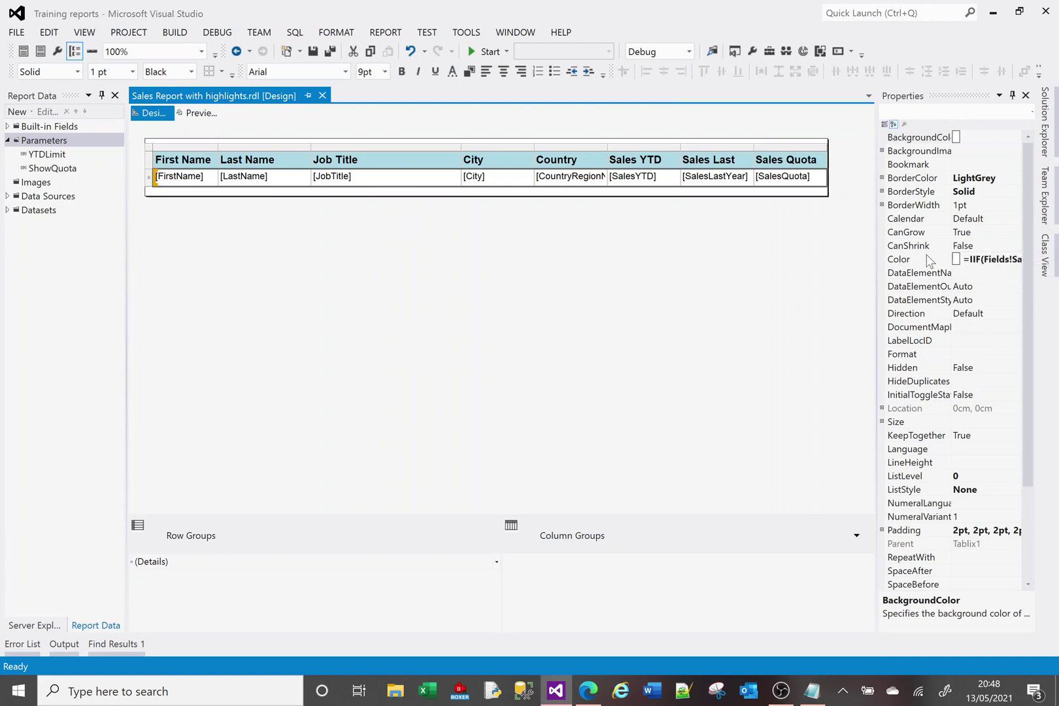
click(1015, 260)
click(1015, 259)
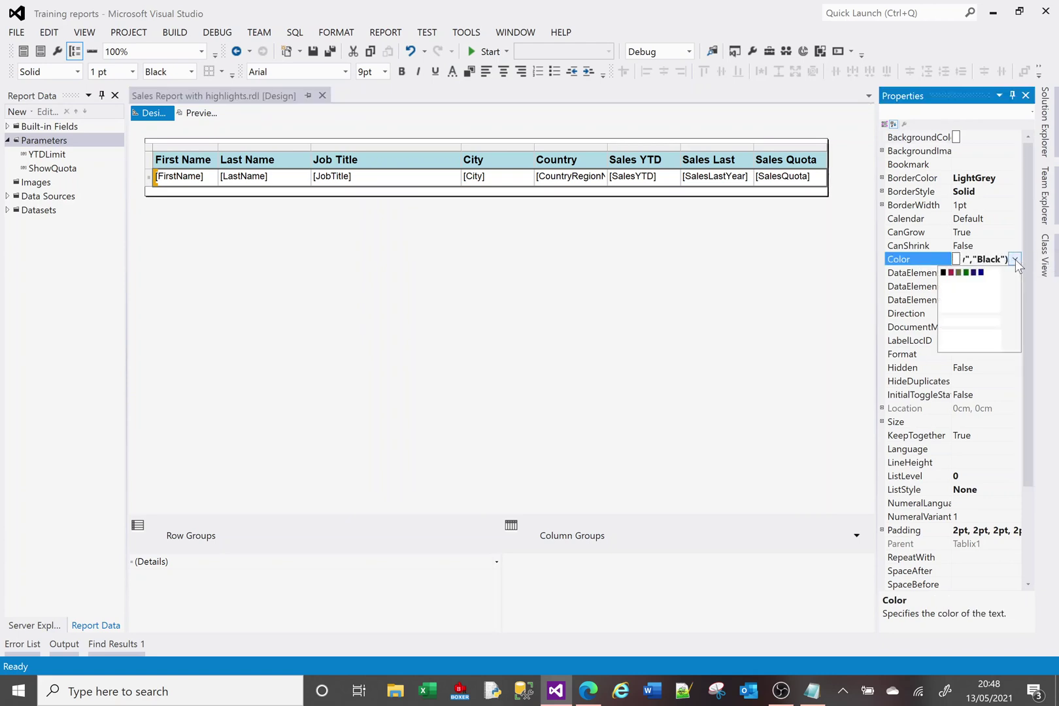
click(943, 273)
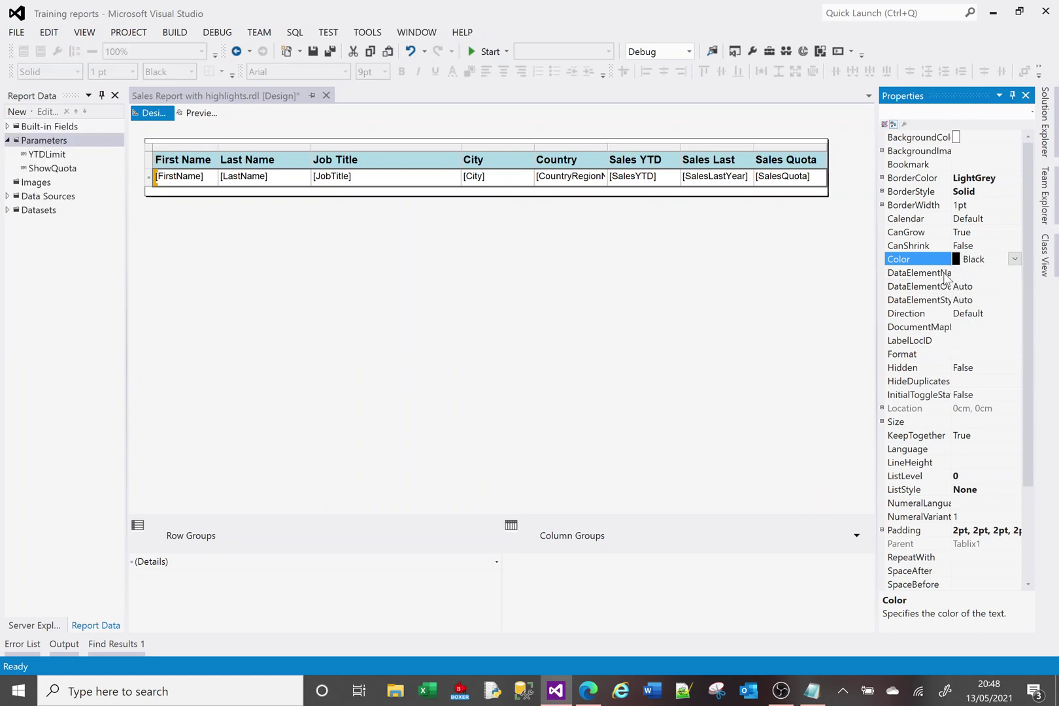
Select the SalesYTD detail text box and replace its BackgroundColor expression with No Color.
click(704, 251)
double_click(674, 175)
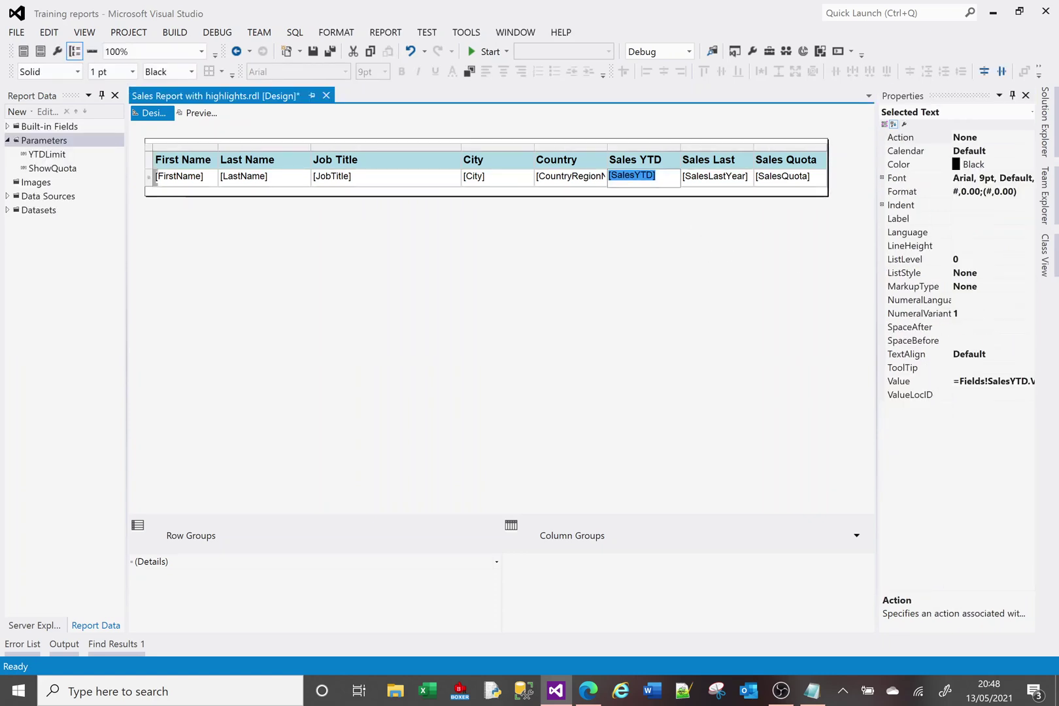
click(656, 203)
click(659, 178)
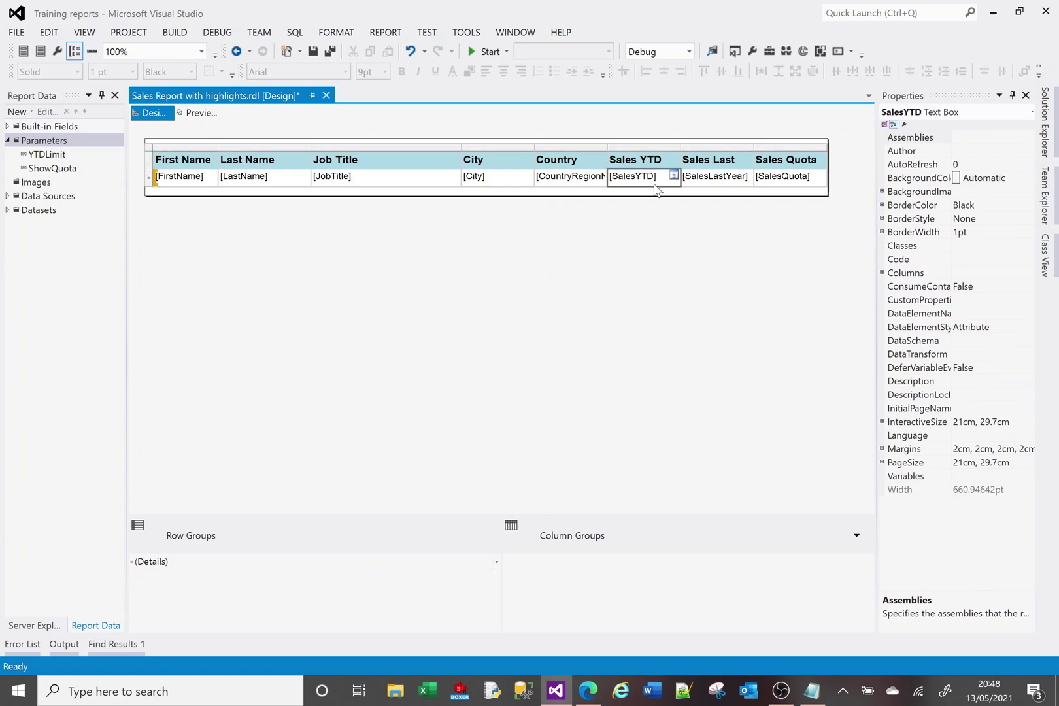
click(1020, 156)
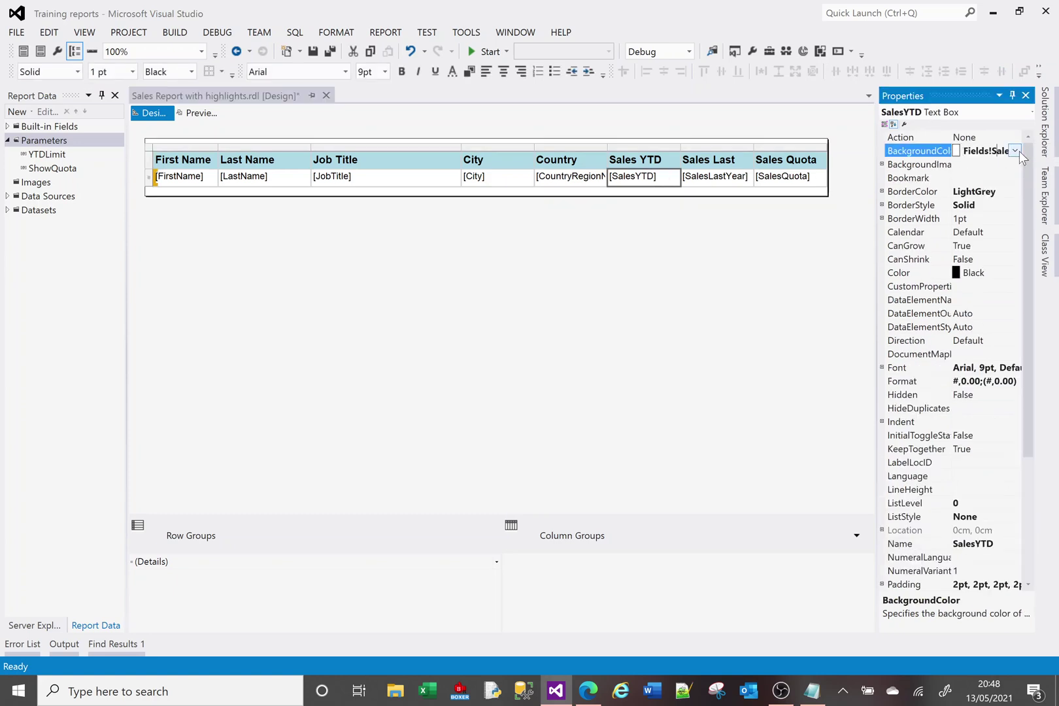
click(1015, 152)
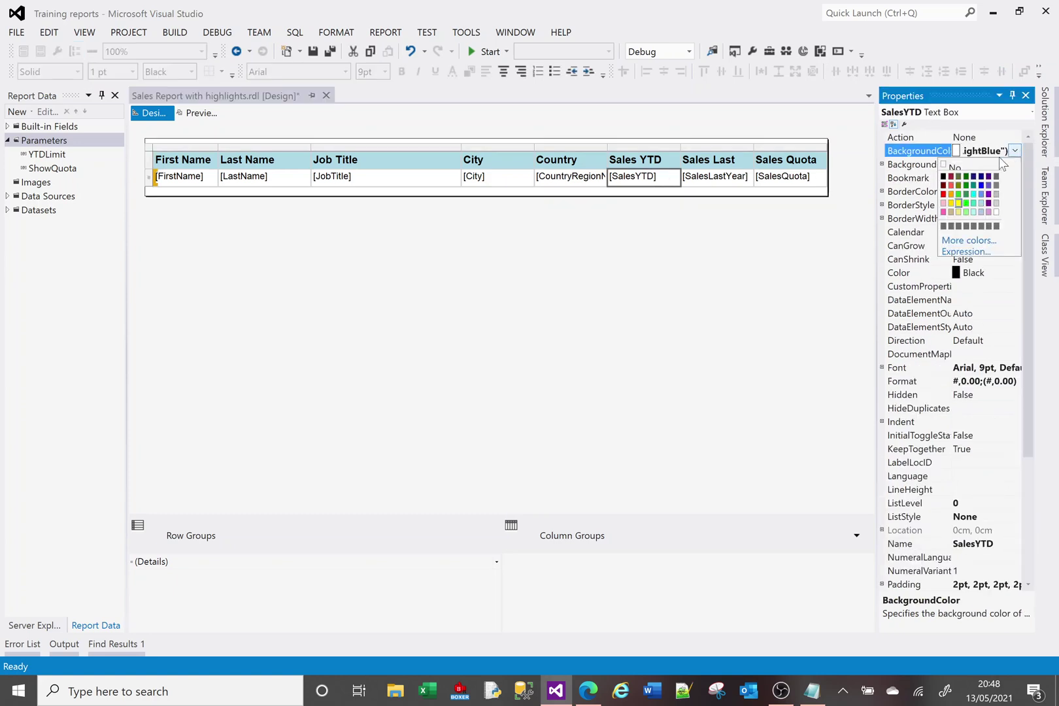
click(942, 164)
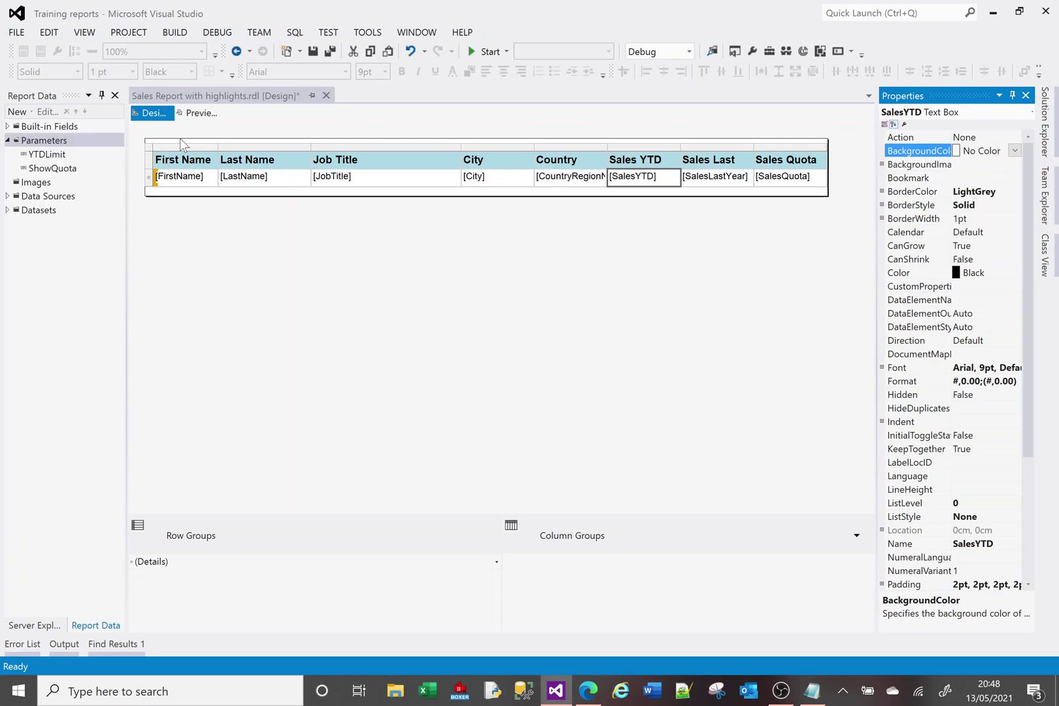
Preview the report with the highlighting removed, reloading the preview once from the design.
click(194, 113)
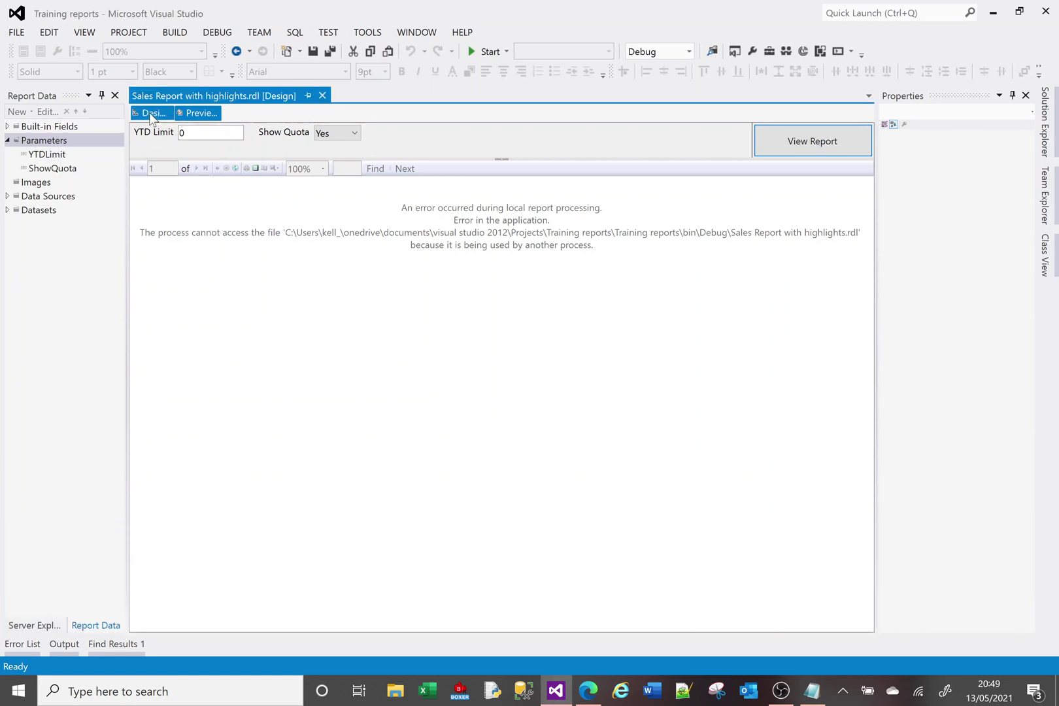
click(149, 113)
click(209, 113)
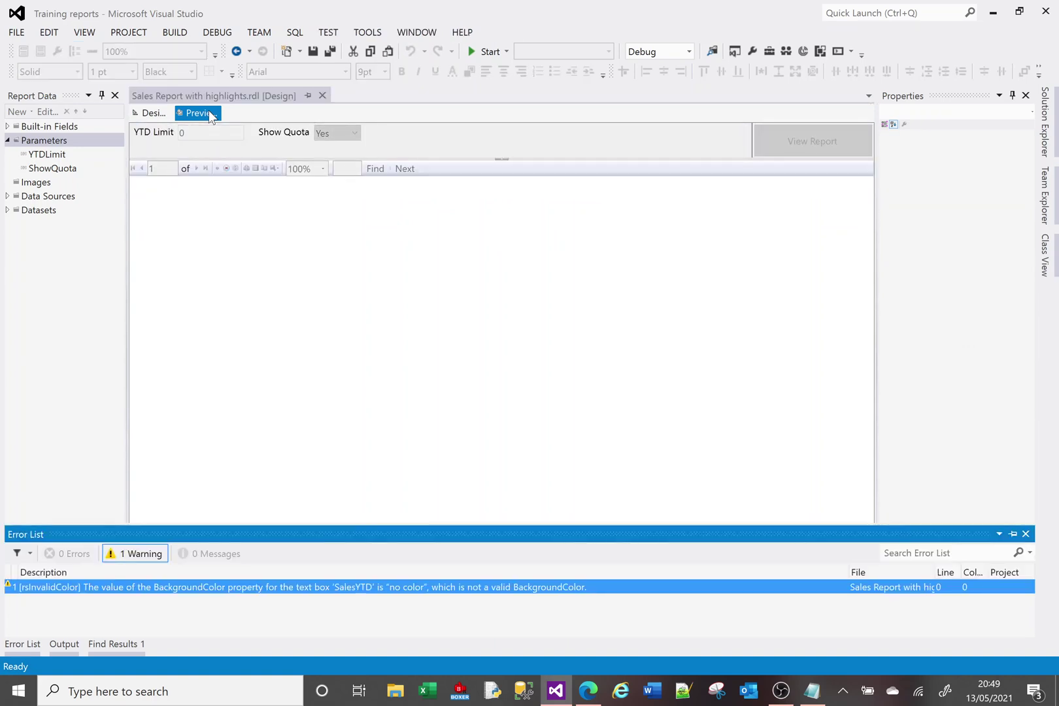
Insert two new columns to the right of the Sales Quota column in the report table.
click(155, 114)
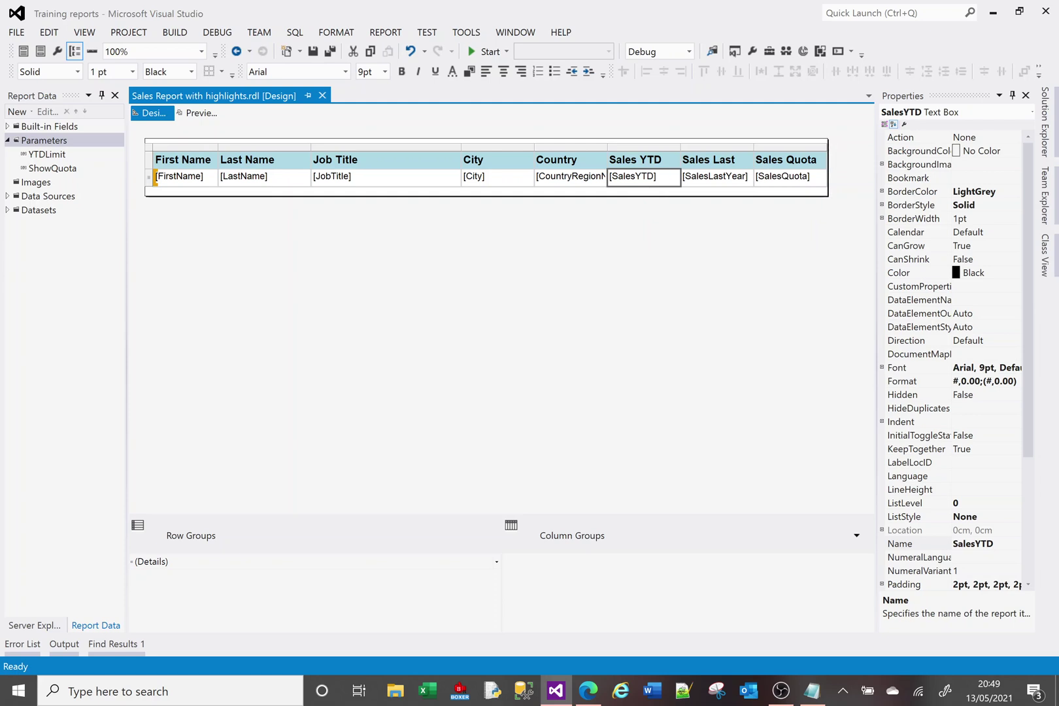
right_click(796, 145)
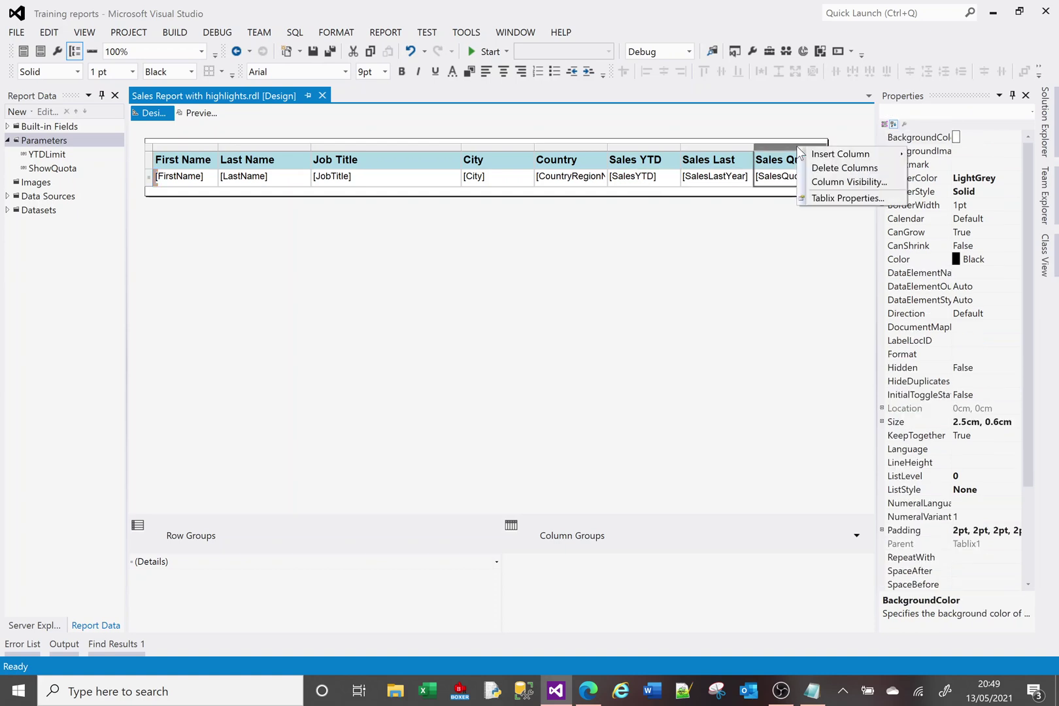
mouse_move(841, 159)
click(932, 168)
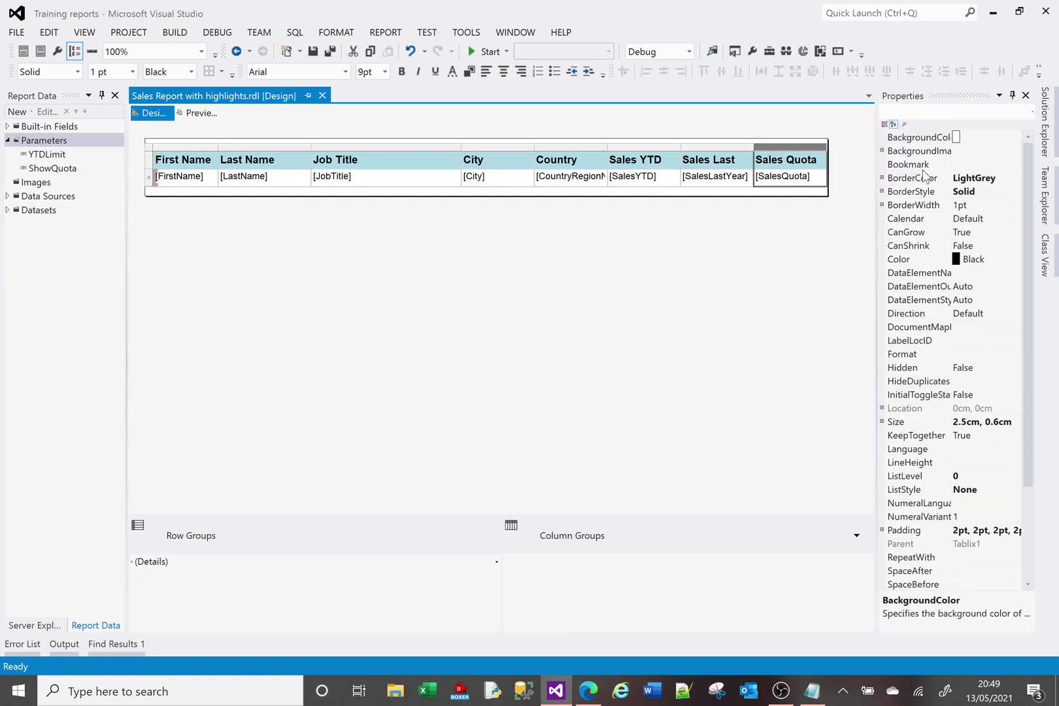
right_click(843, 150)
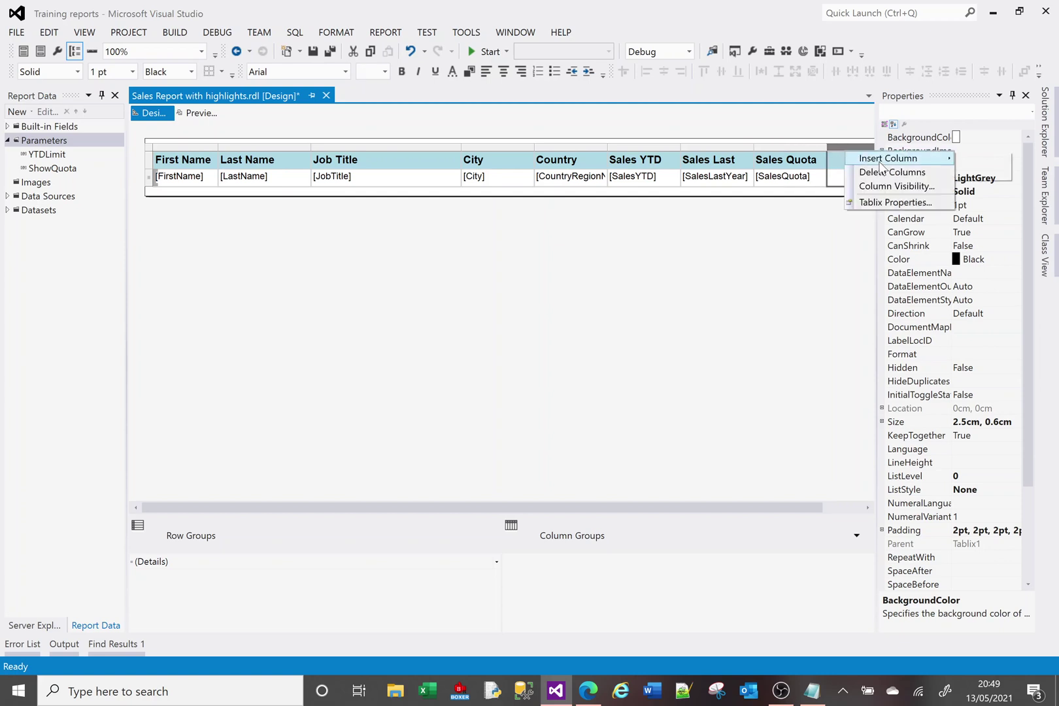
mouse_move(935, 157)
click(990, 175)
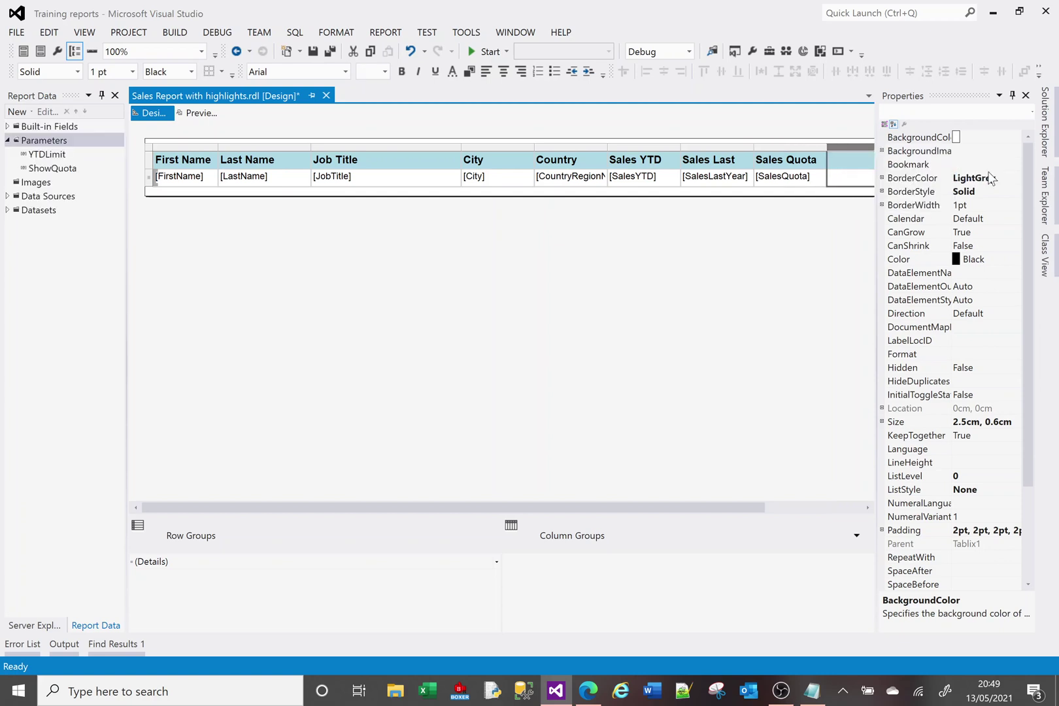
Open the value expression of the detail cell in the first new column beside Sales Quota.
click(830, 508)
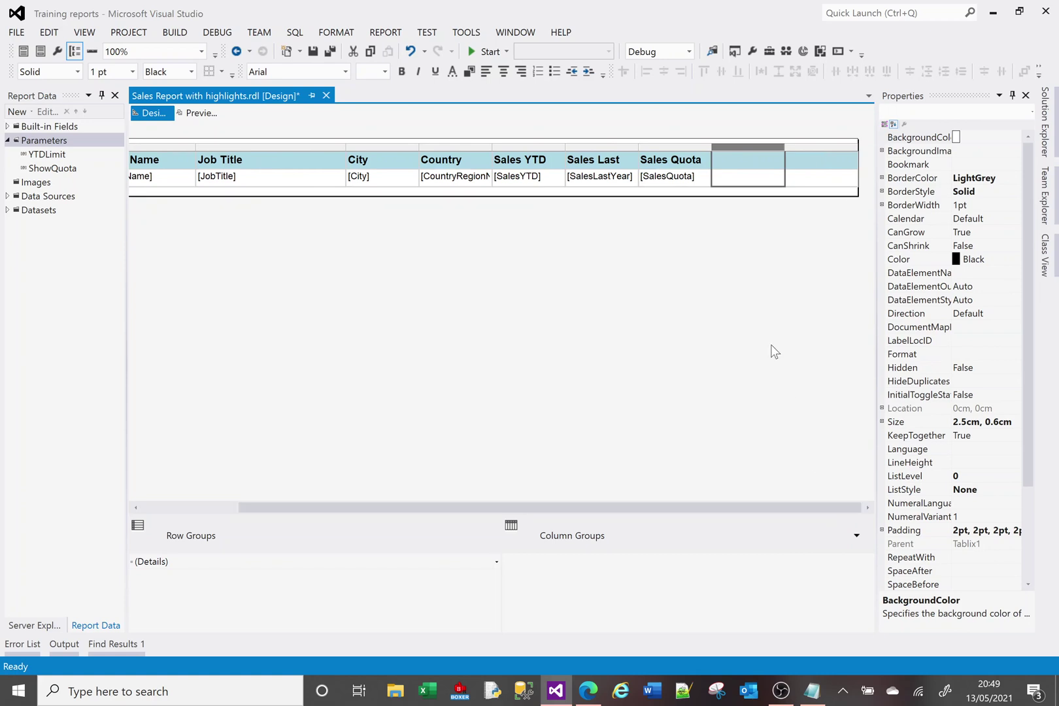
mouse_move(795, 186)
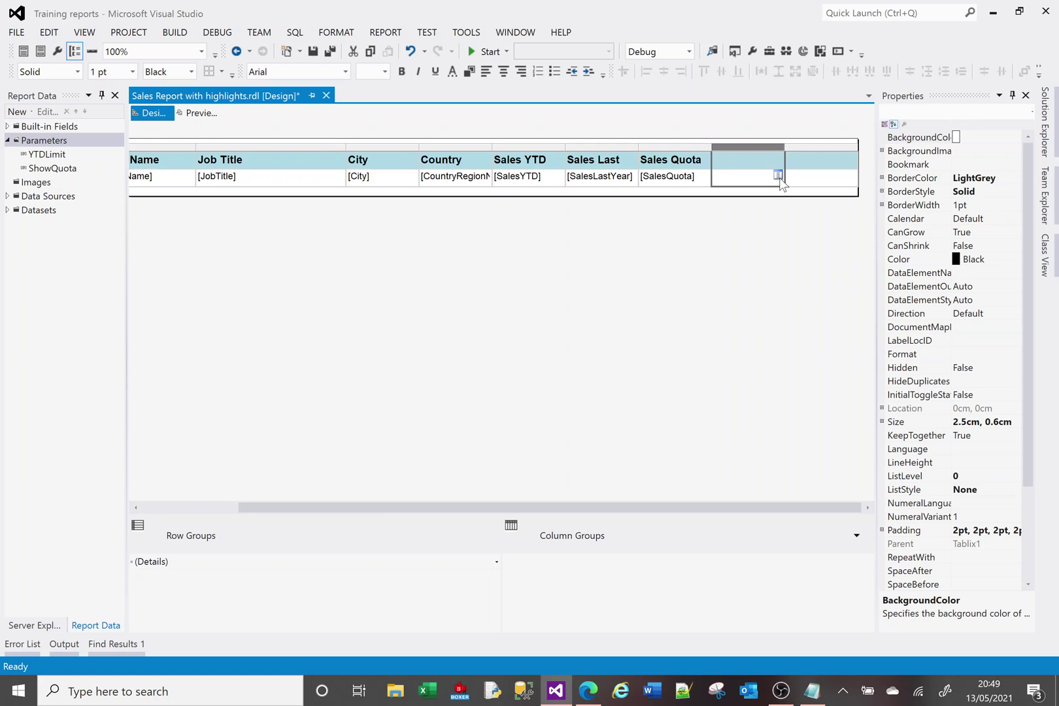
right_click(738, 188)
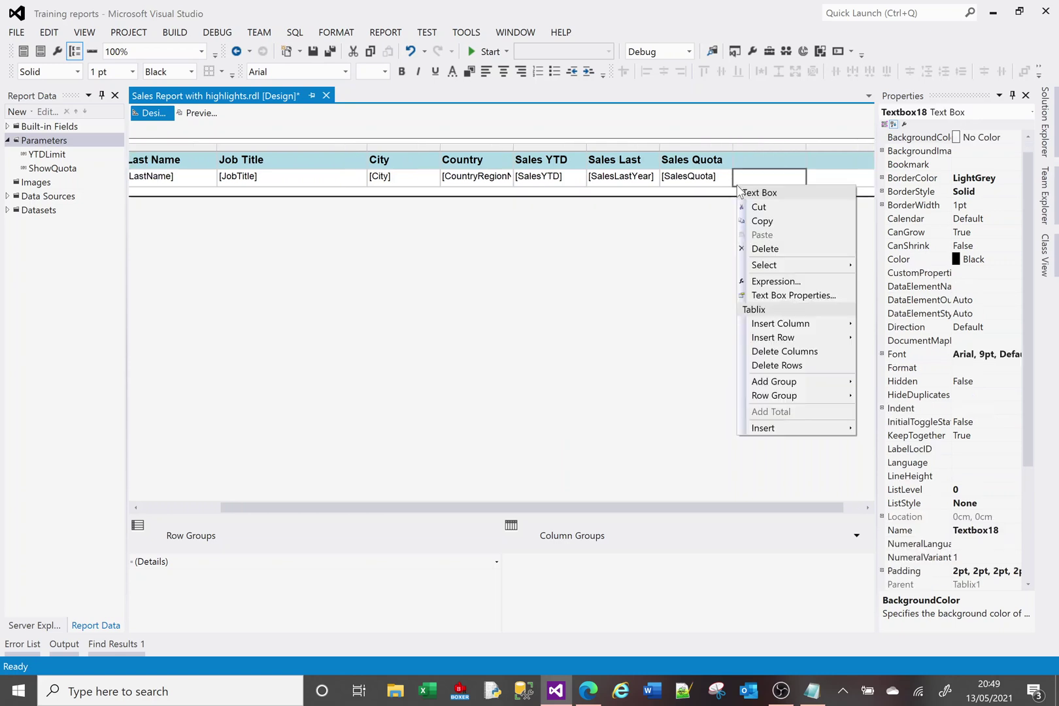
click(764, 282)
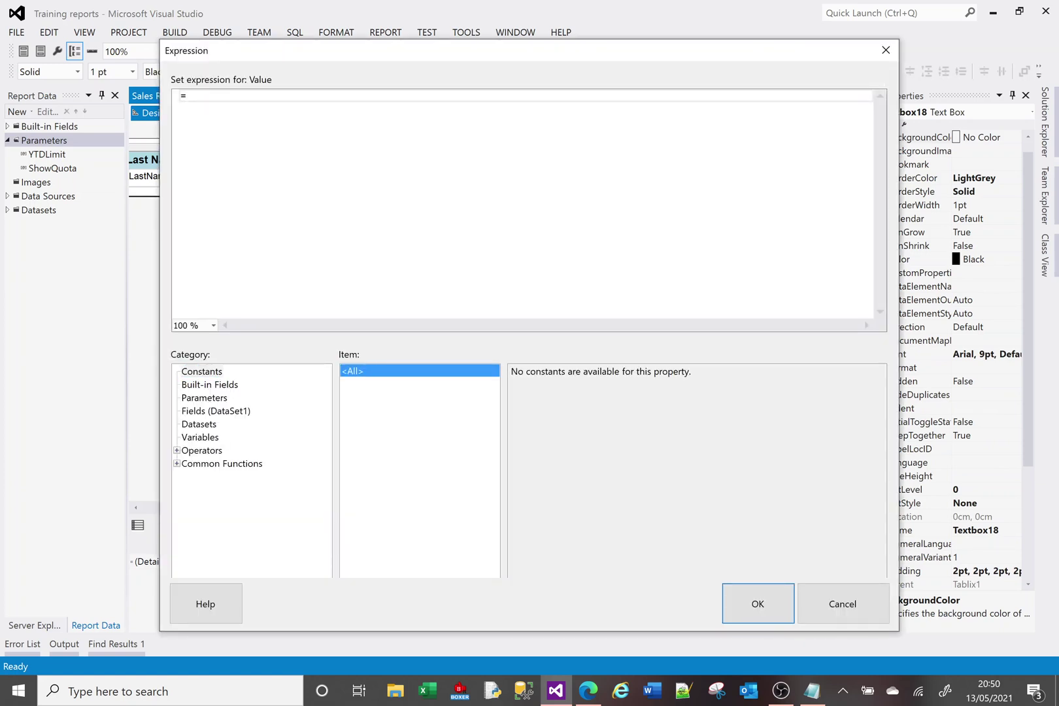
text(Sum()
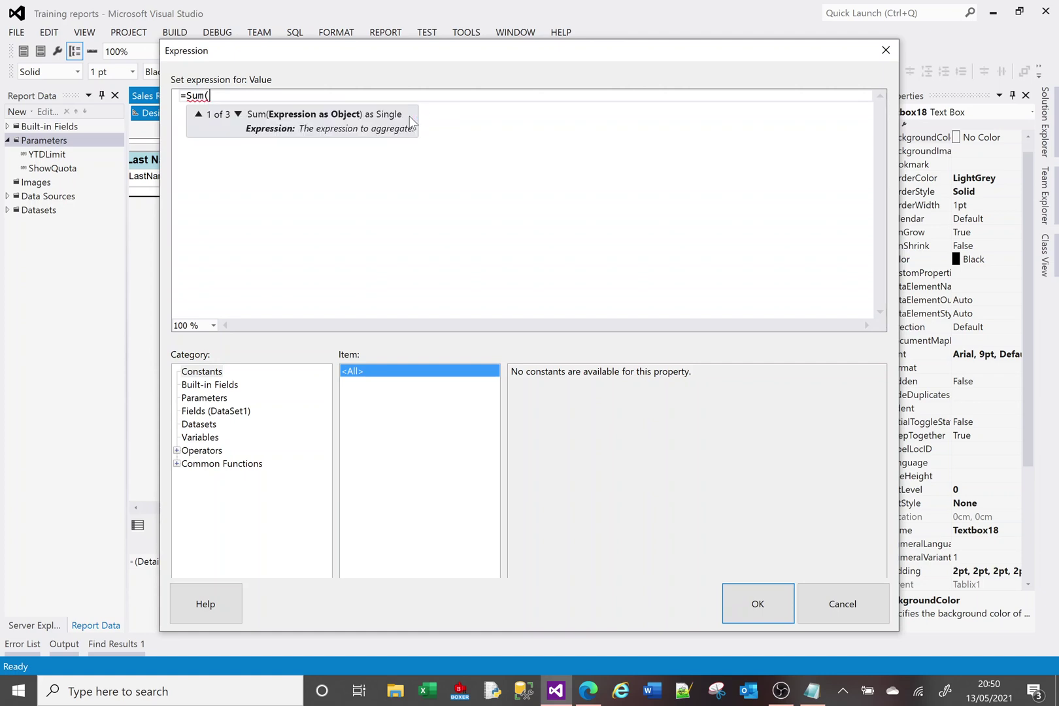
key(BackSpace)
key(BackSpace)
key(BackSpace)
key(BackSpace)
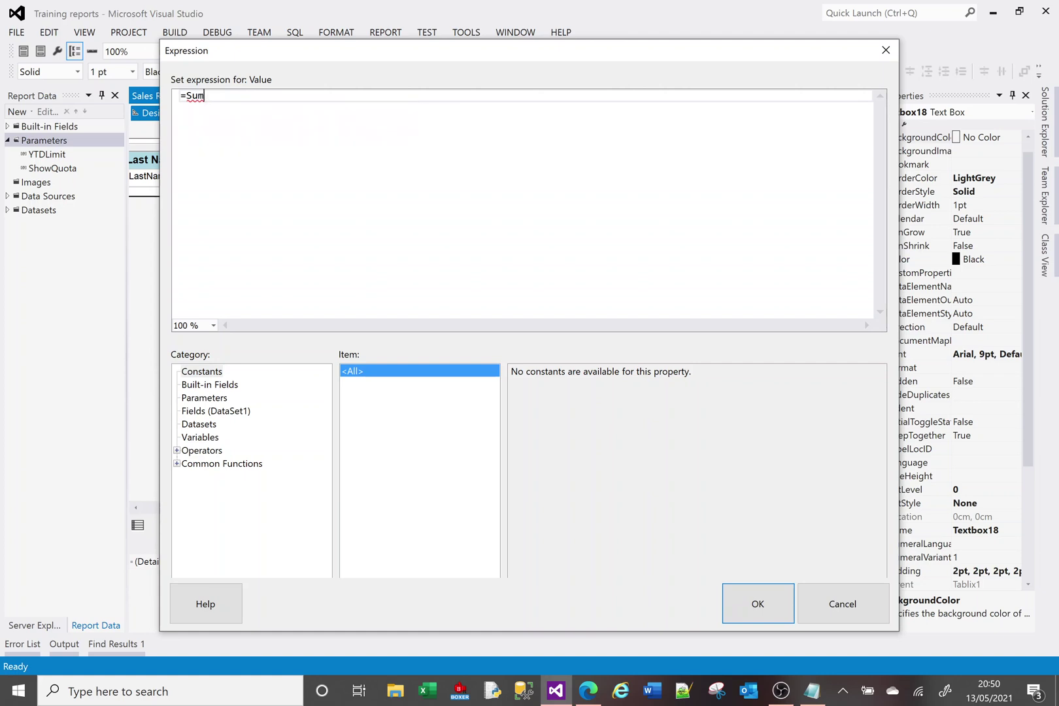
Set the cell's value to the dataset total =Sum(Fields!SalesYTD.Value, "DataSet1").
click(199, 424)
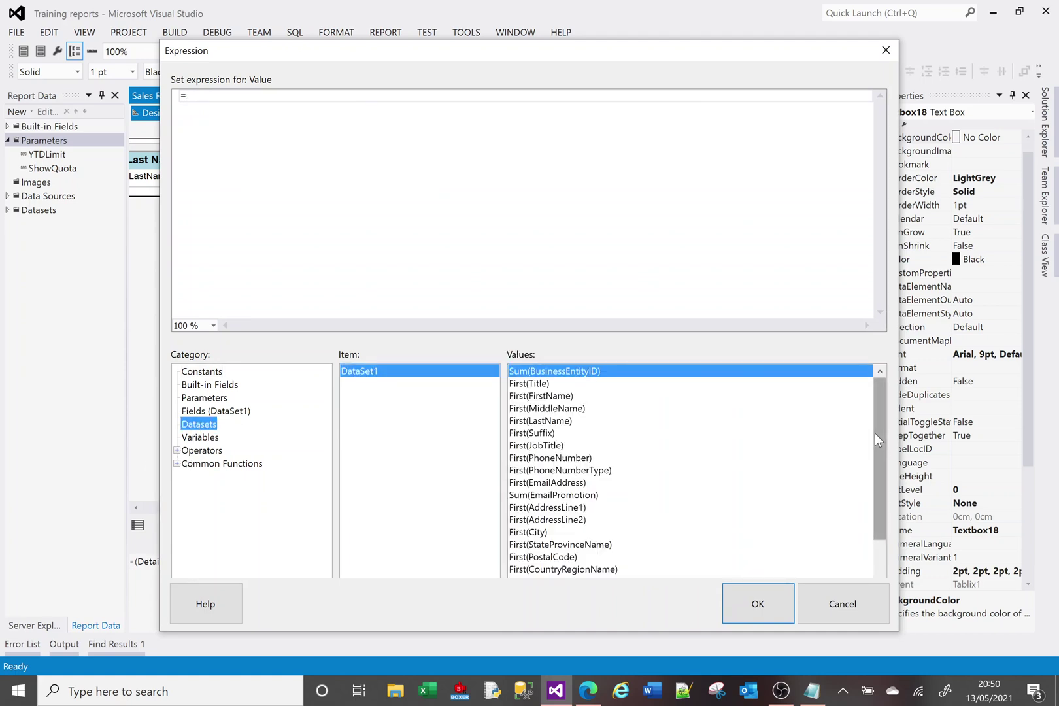
click(210, 411)
click(196, 425)
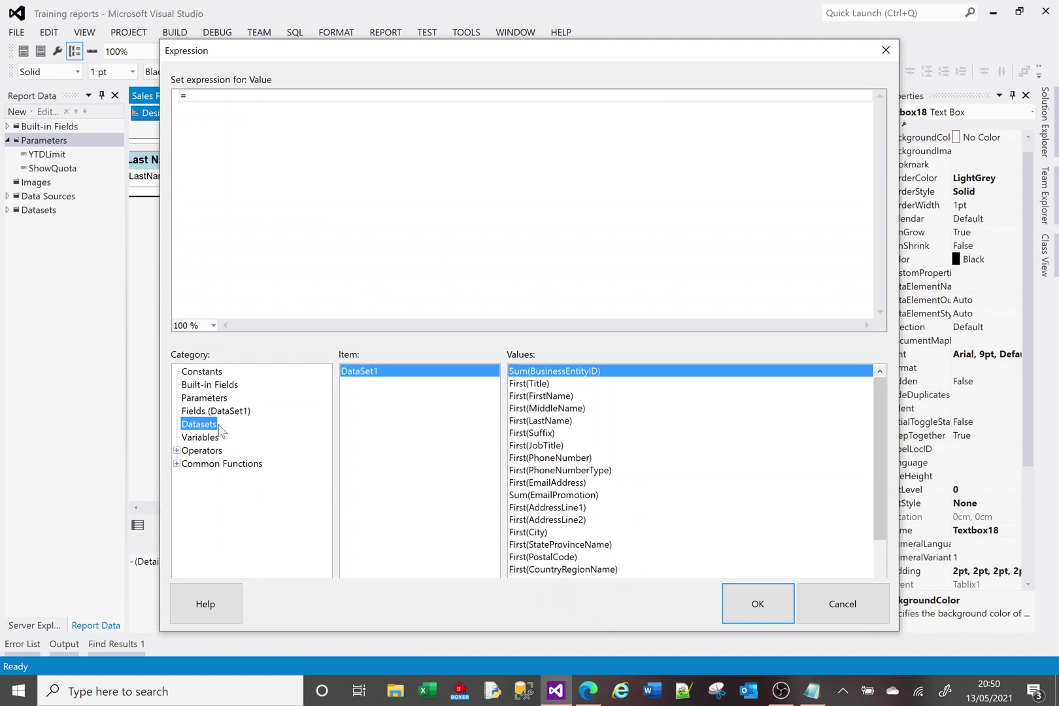
drag(880, 473, 881, 509)
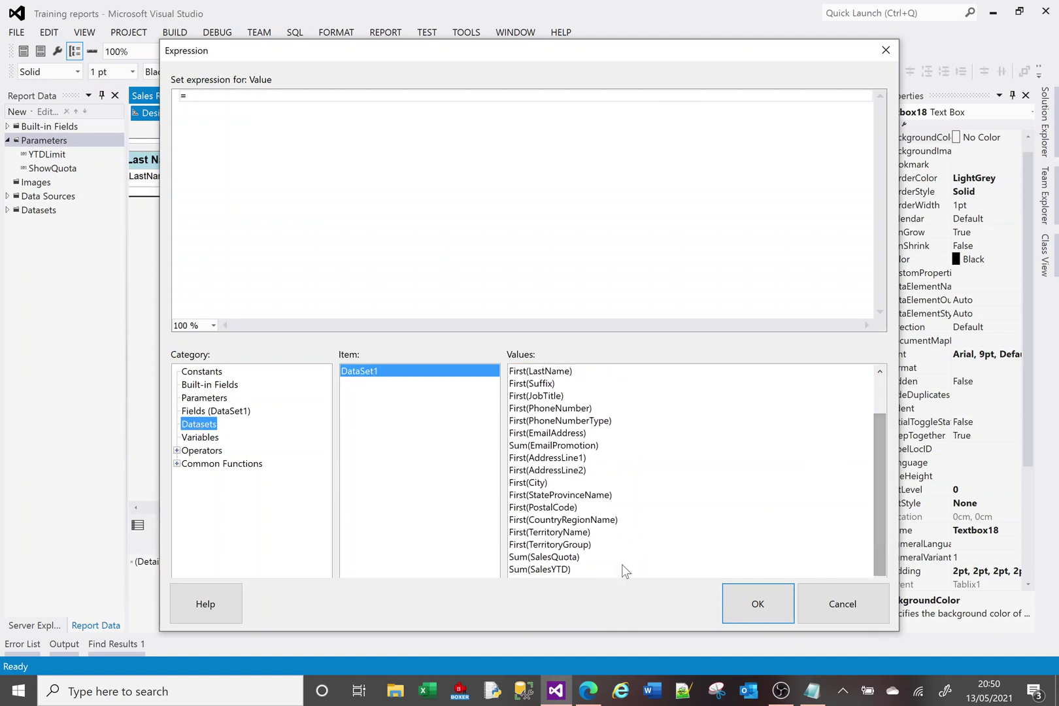
double_click(544, 568)
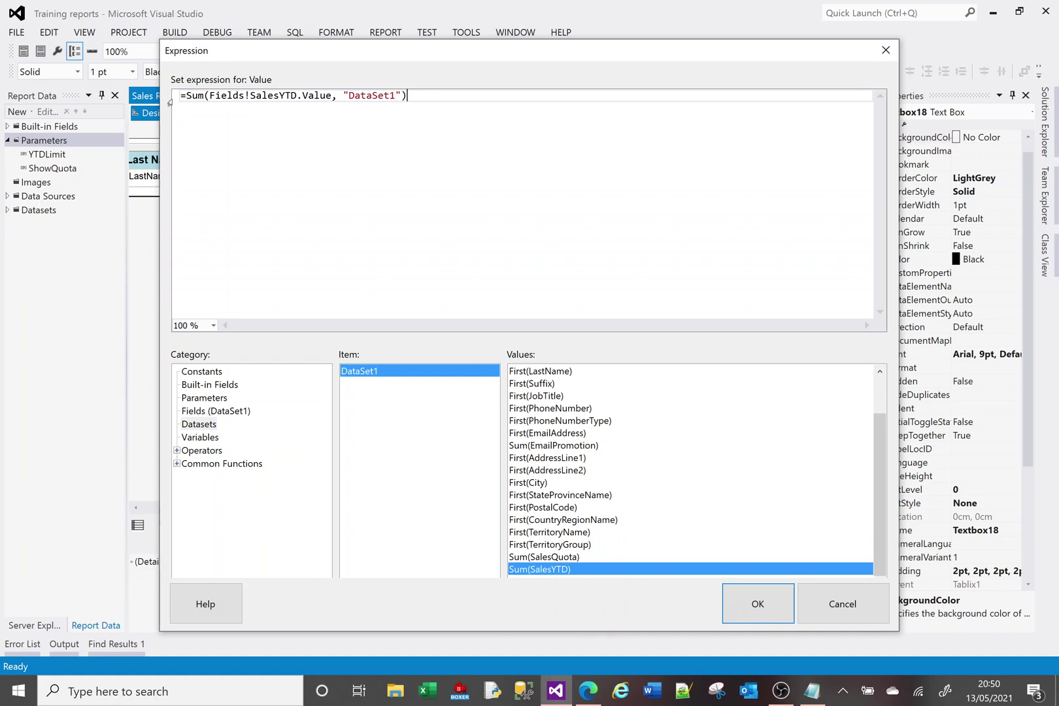
click(752, 604)
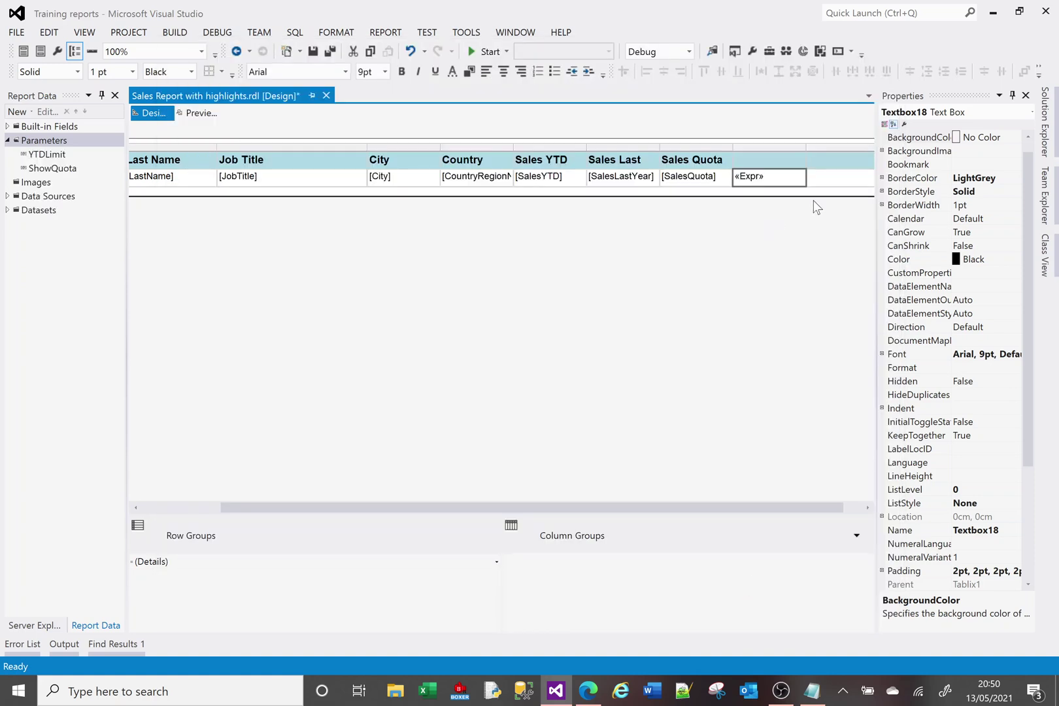
Set the second new column's detail cell to =CountRows("DataSet1") using the CountRows aggregate function.
right_click(822, 187)
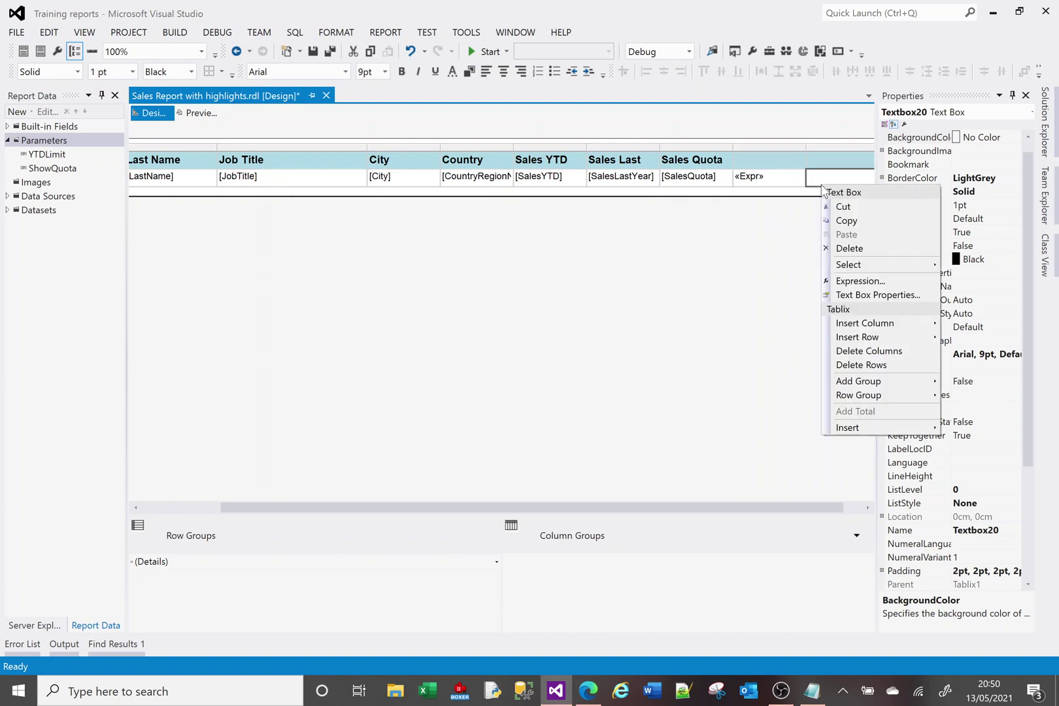
click(861, 281)
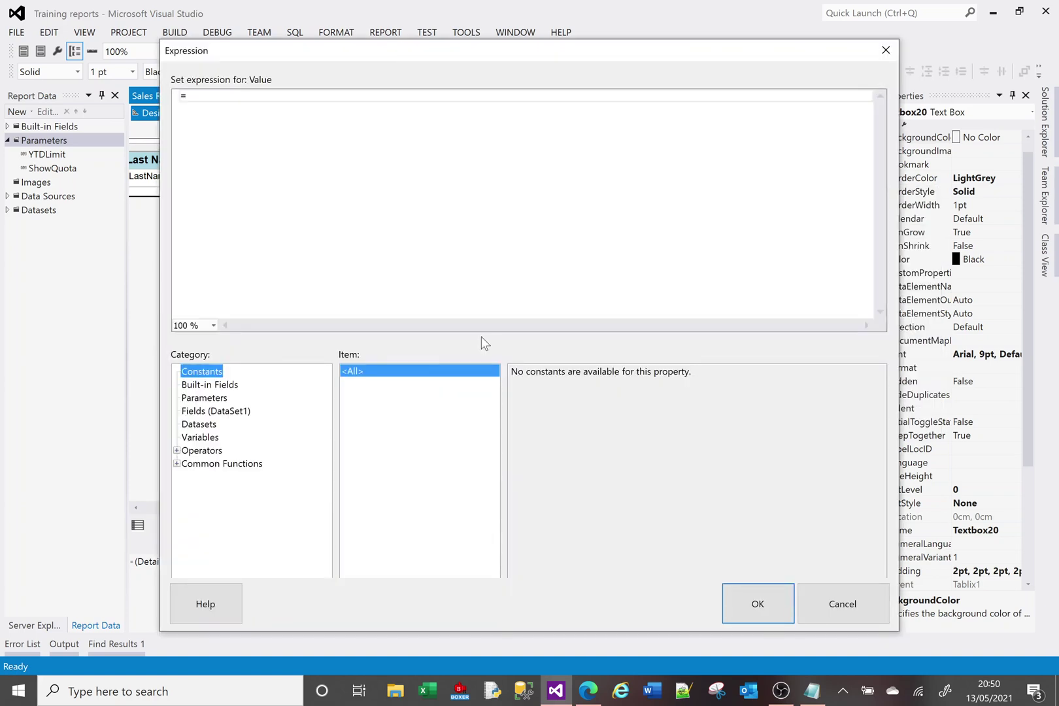
click(177, 464)
click(208, 543)
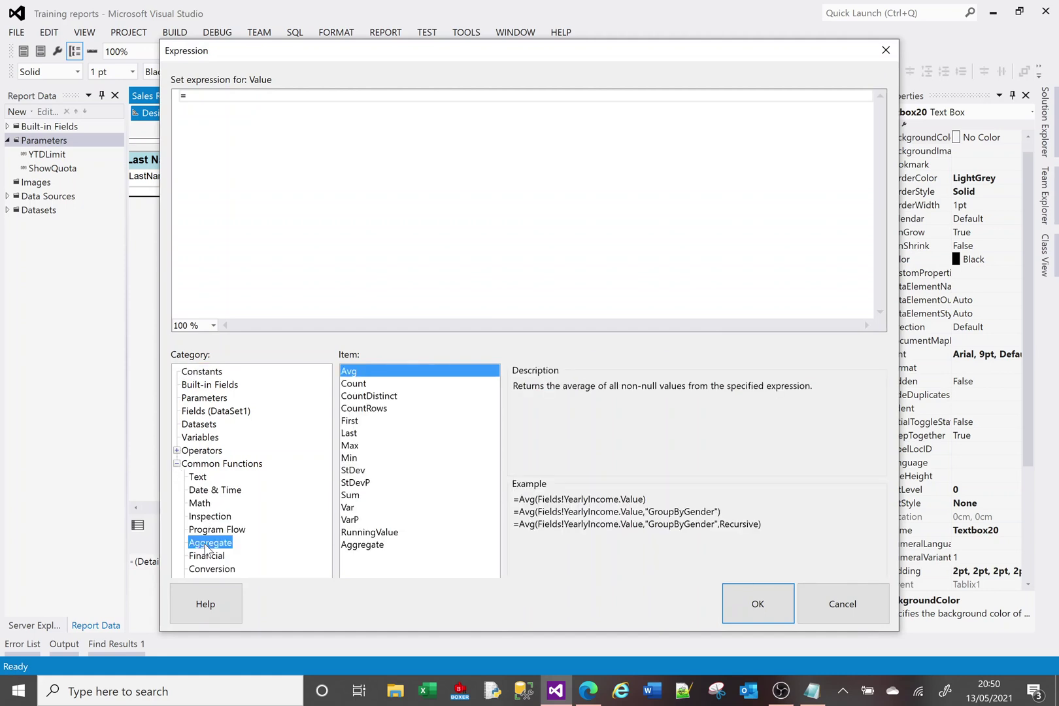
double_click(366, 409)
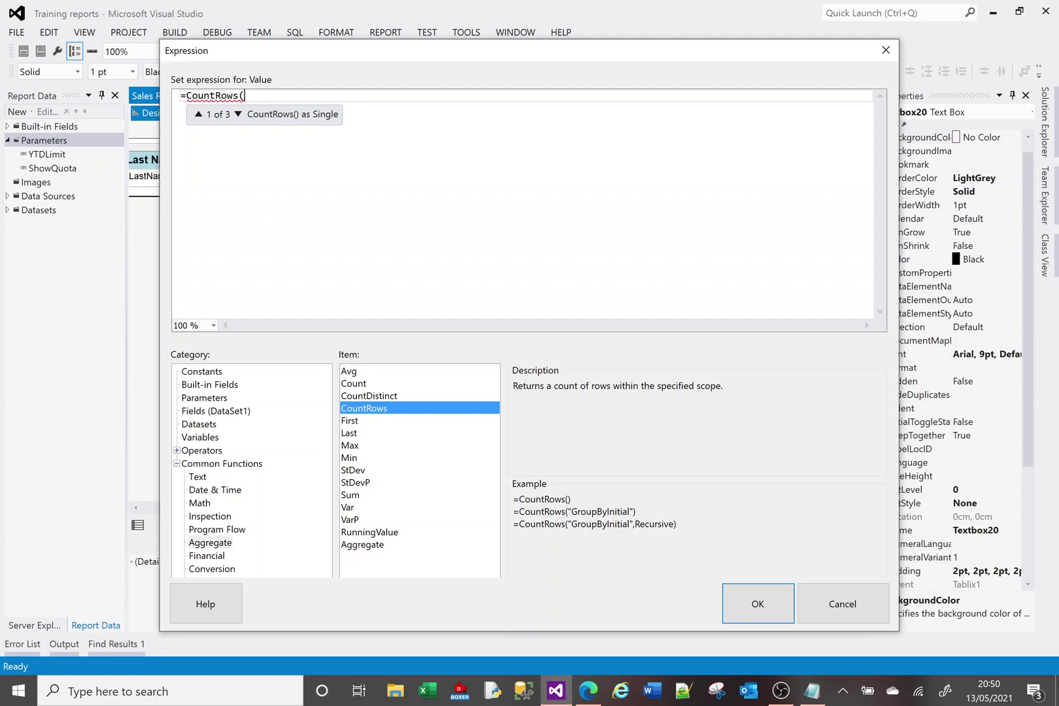
text("Data)
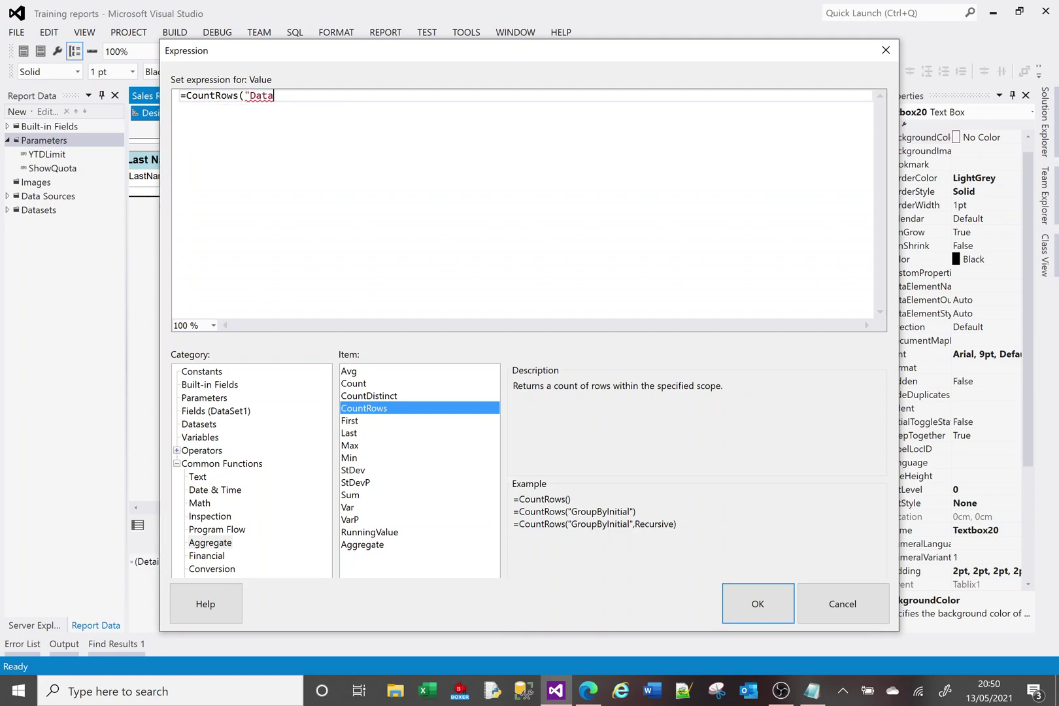
text(Set1"))
click(758, 604)
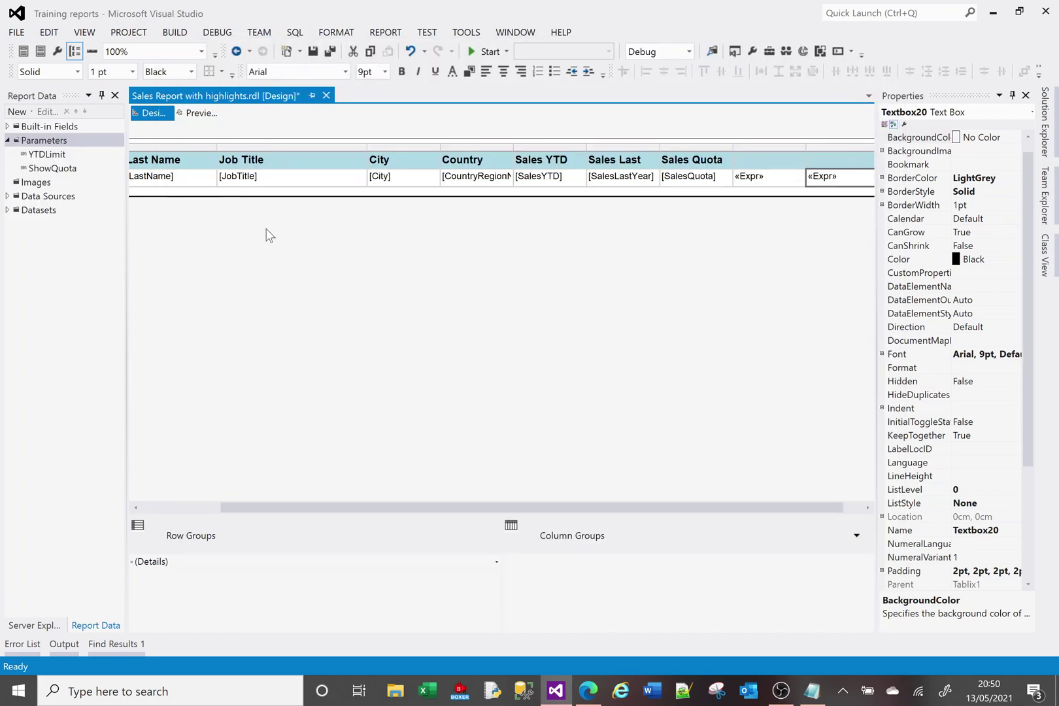
Preview the report to check the values in the two new columns, and return to the design.
click(197, 113)
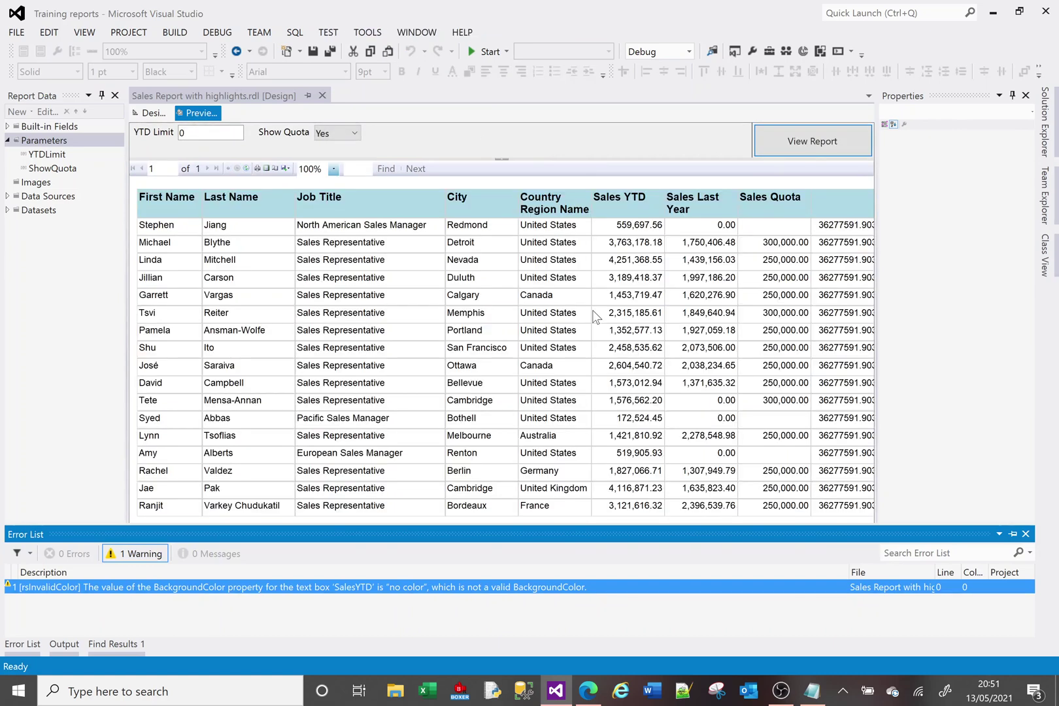
click(809, 626)
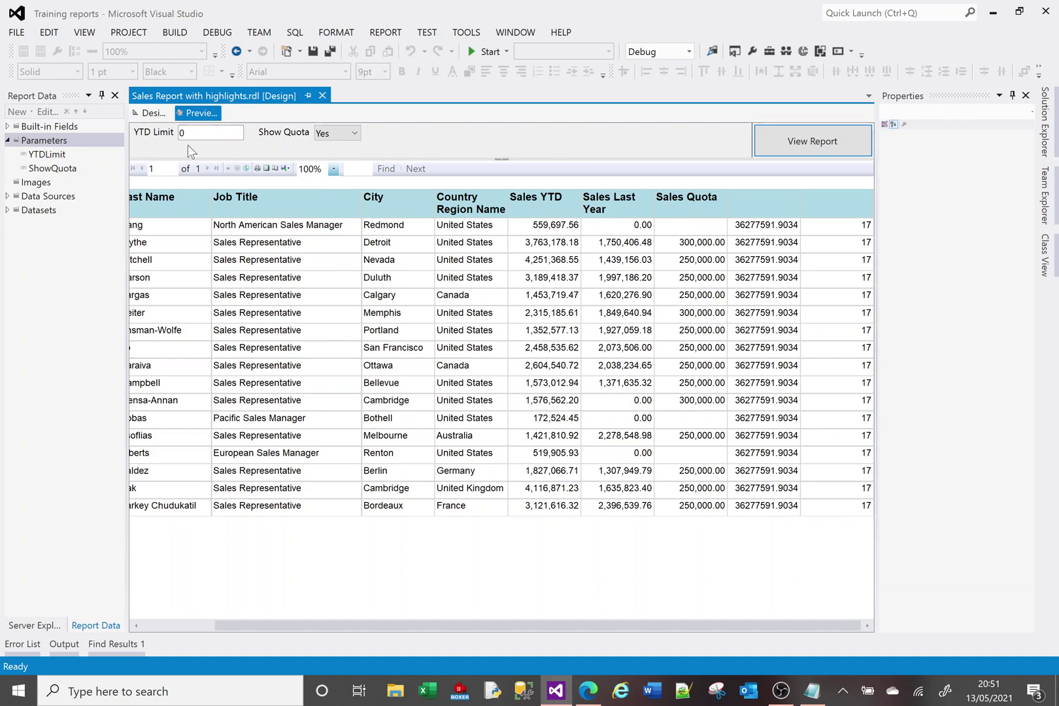
click(147, 113)
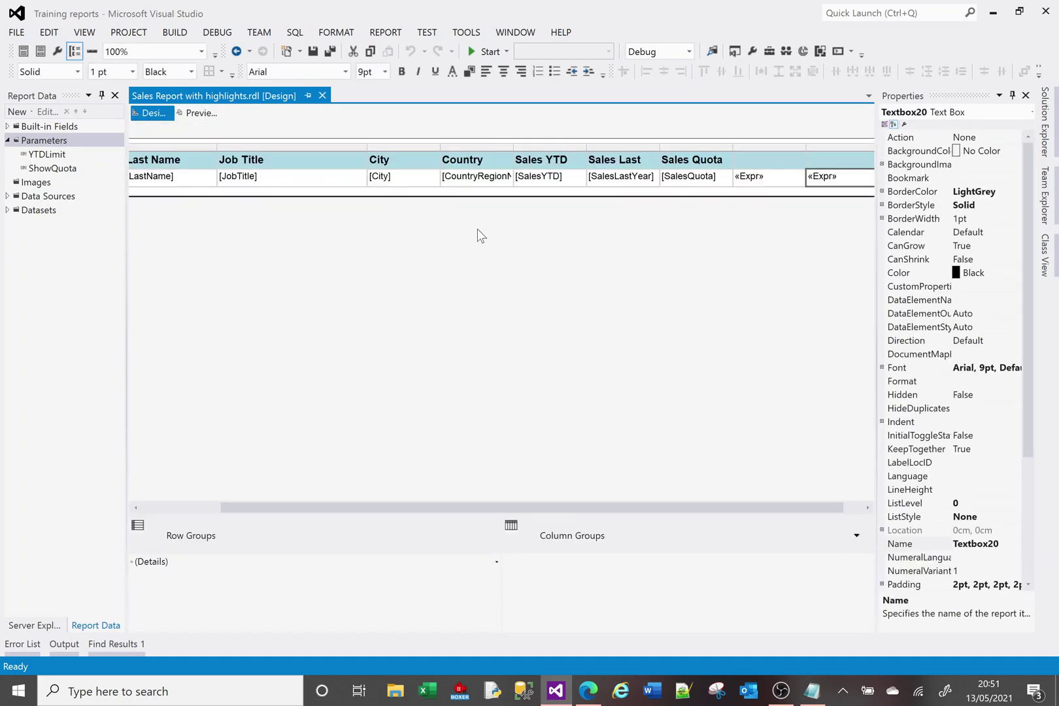
Replace the SalesYTD detail text box's No Color BackgroundColor expression with the opening =IIF( and list the DataSet1 fields.
click(536, 182)
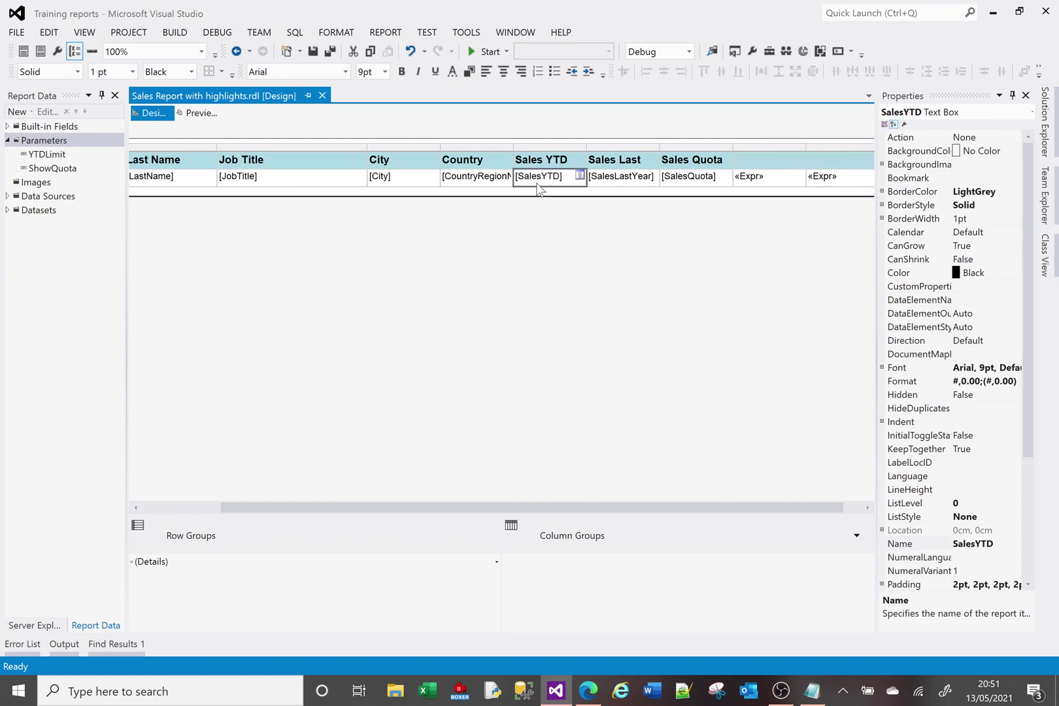
click(1012, 150)
click(1013, 150)
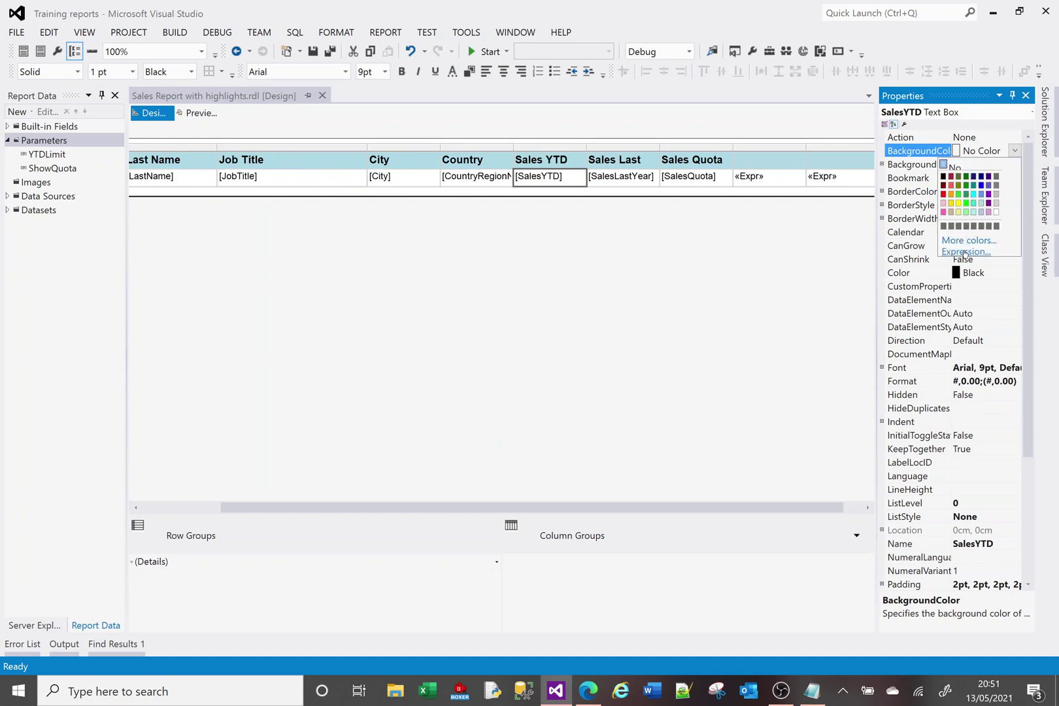
click(965, 251)
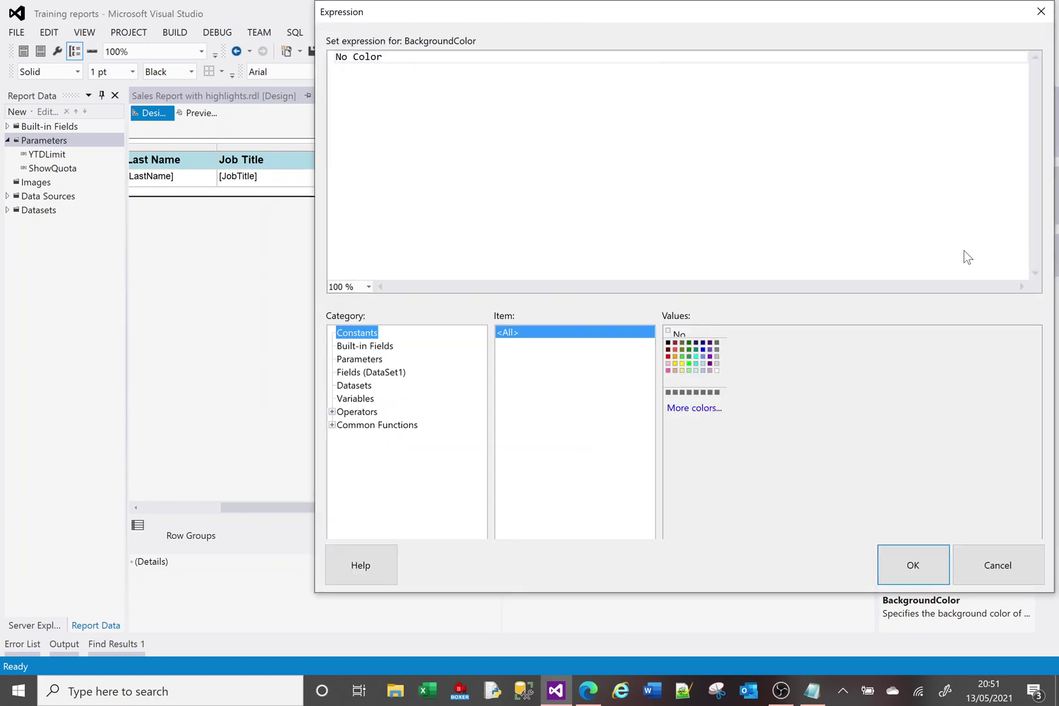
click(383, 57)
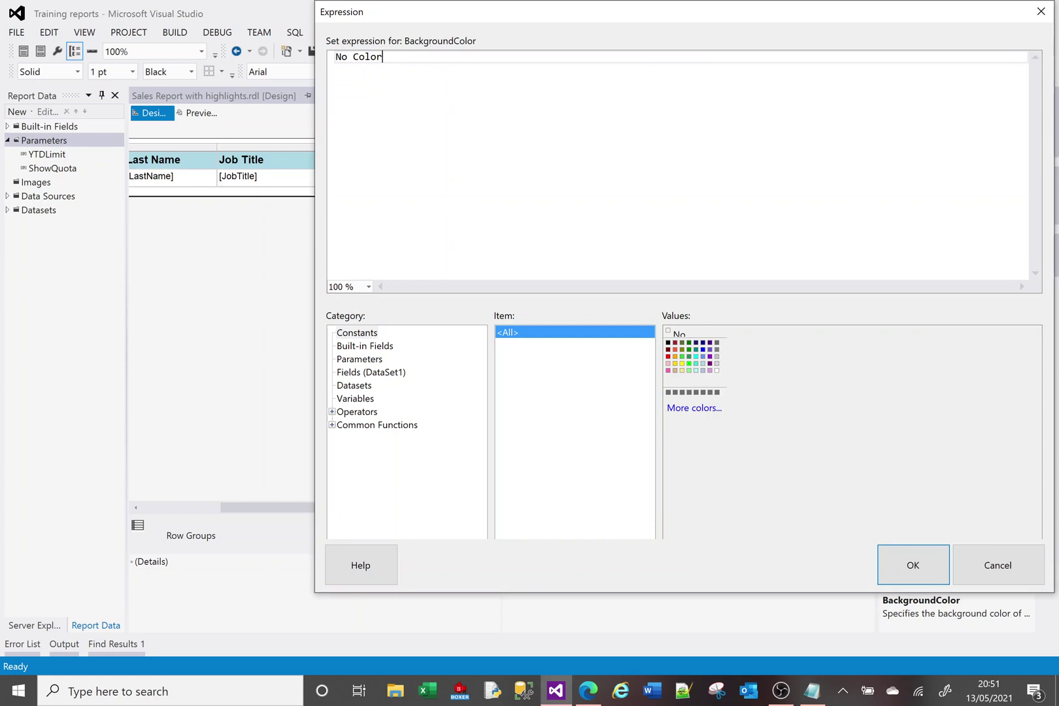
key(ctrl+a)
key(BackSpace)
text(=IIF()
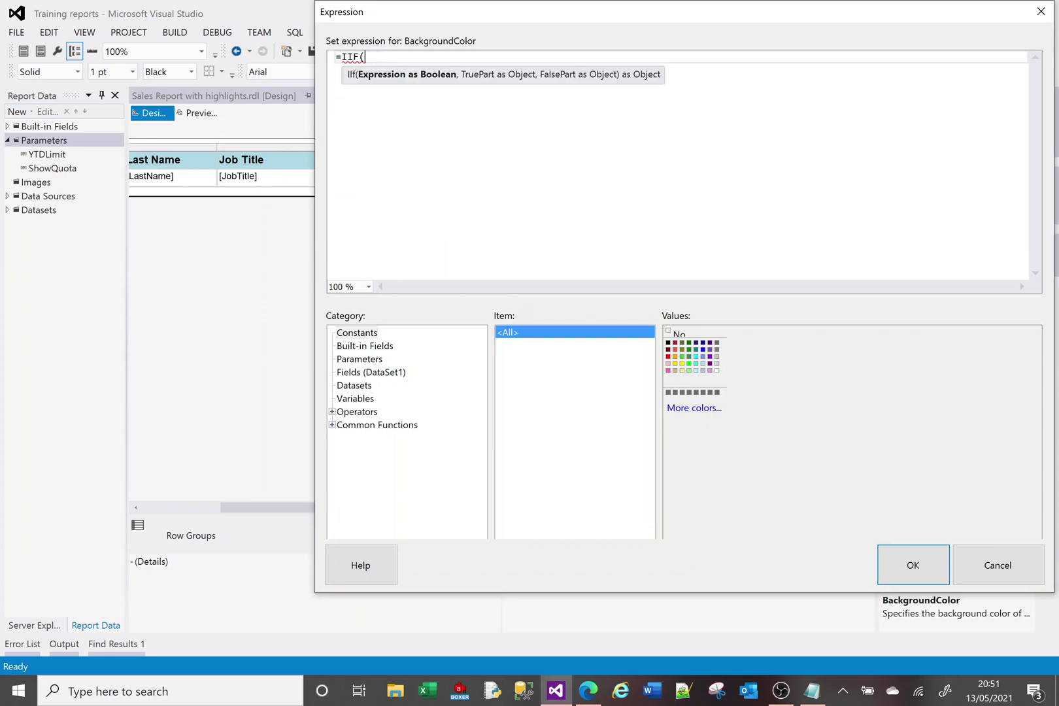
click(369, 374)
drag(1037, 519, 727, 546)
click(366, 57)
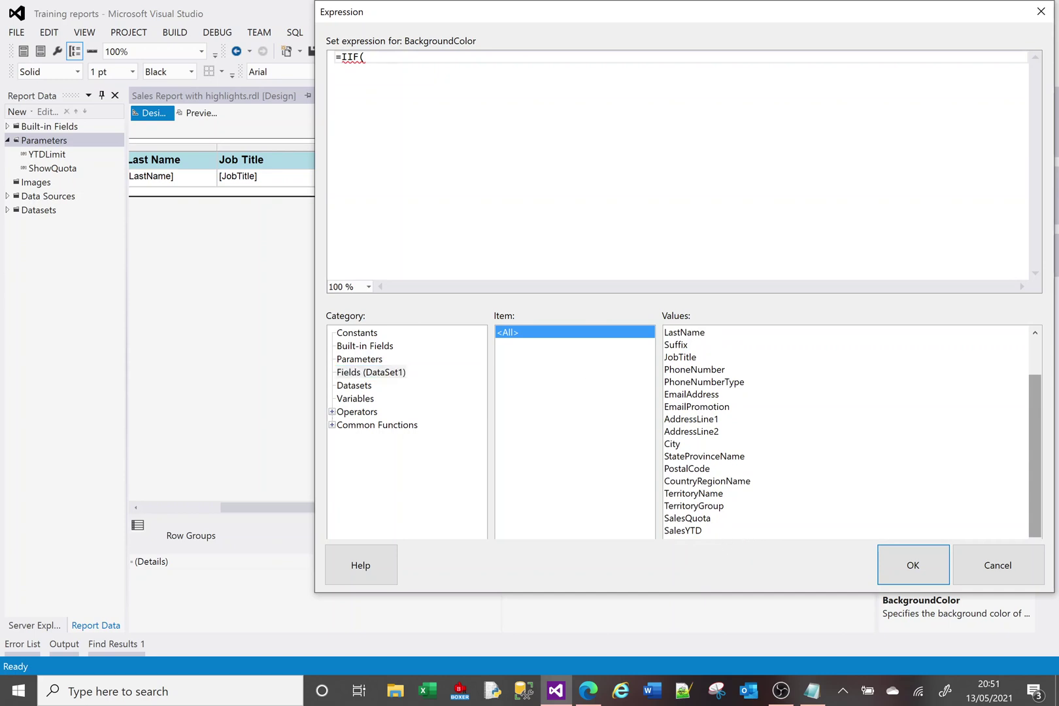
text(Fields!)
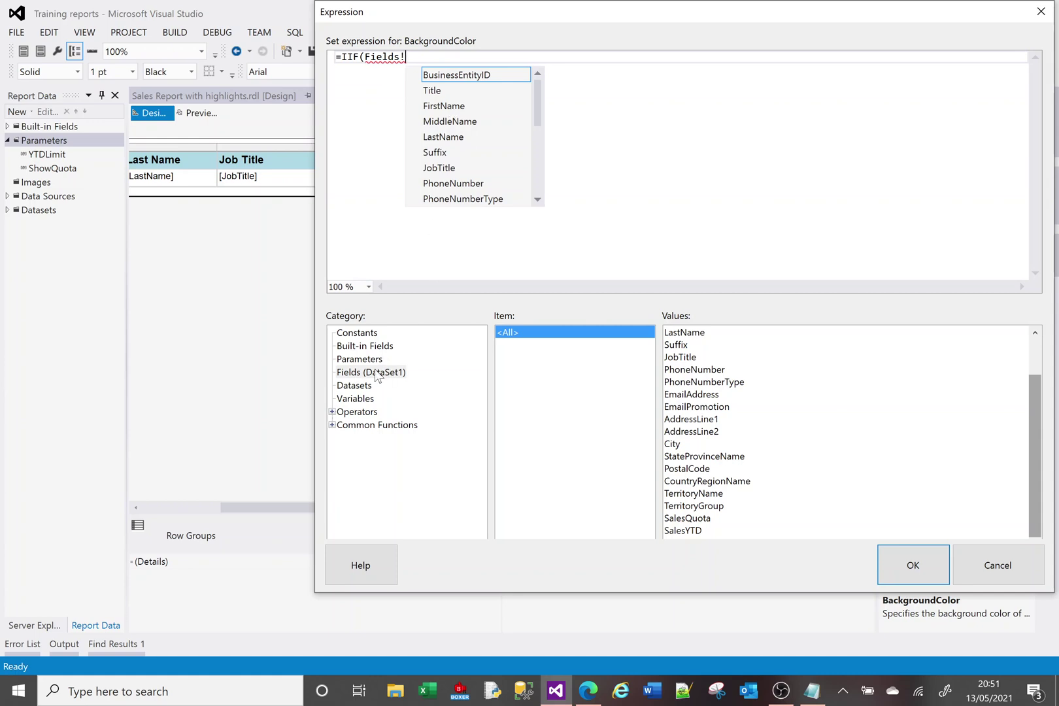
drag(536, 112, 539, 195)
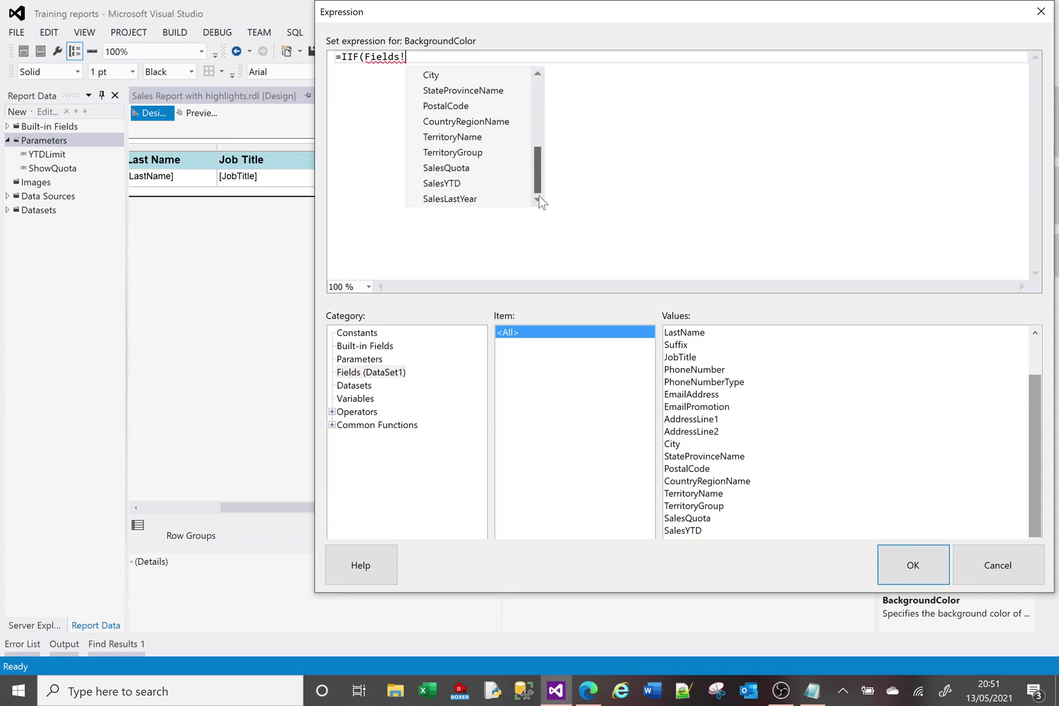
double_click(442, 183)
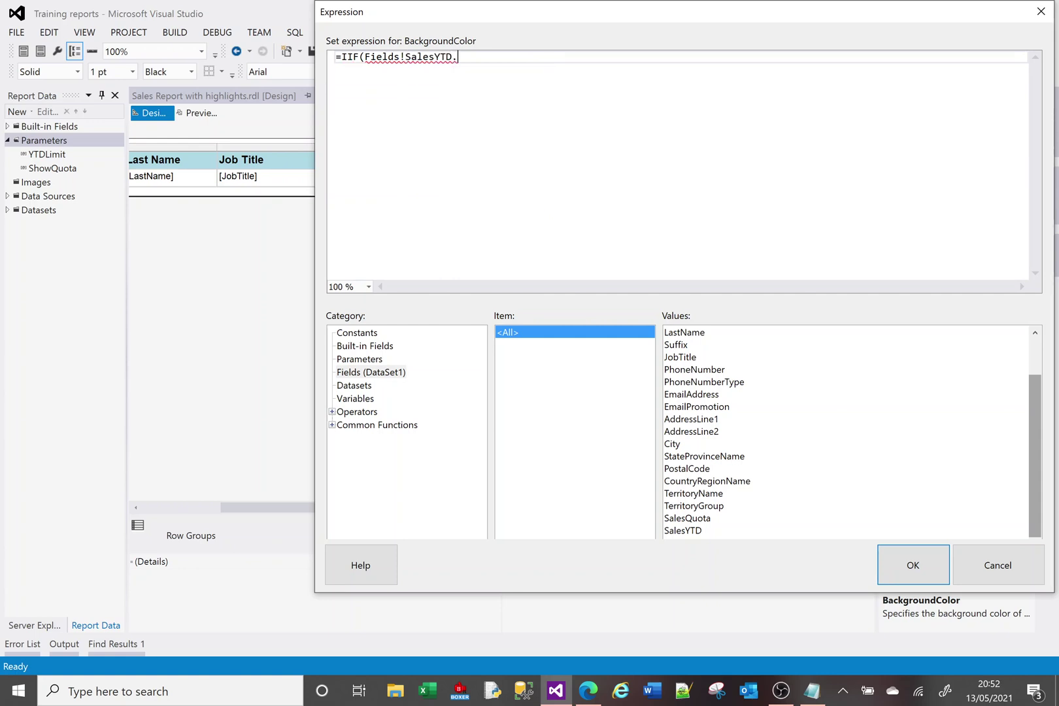
text(.Value)
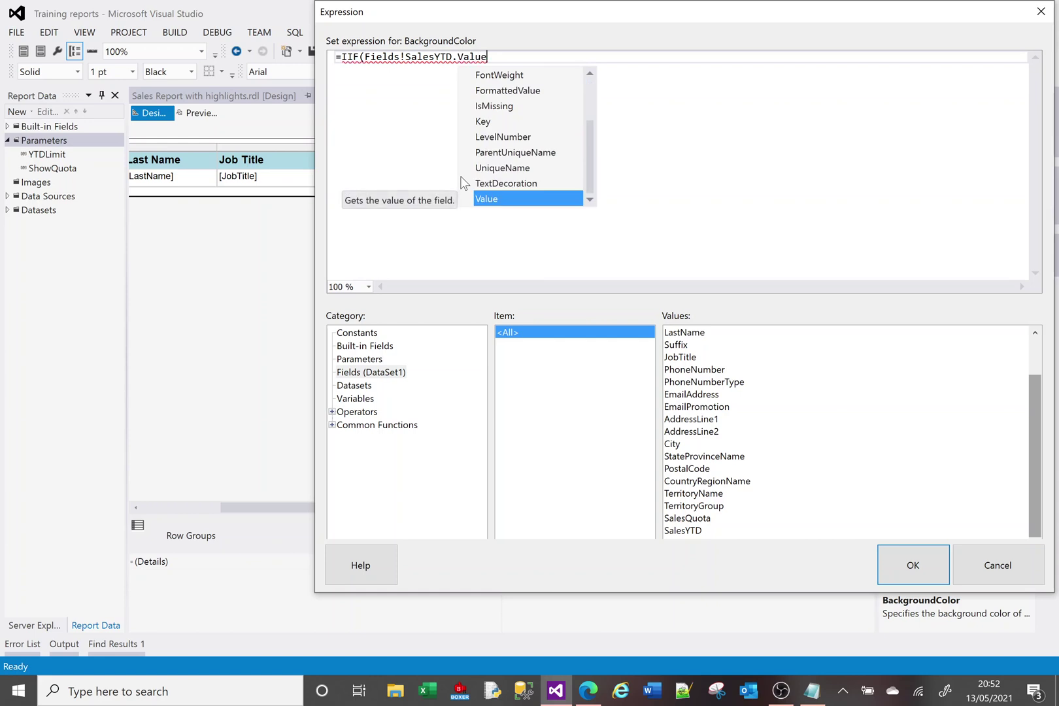
drag(487, 57, 365, 57)
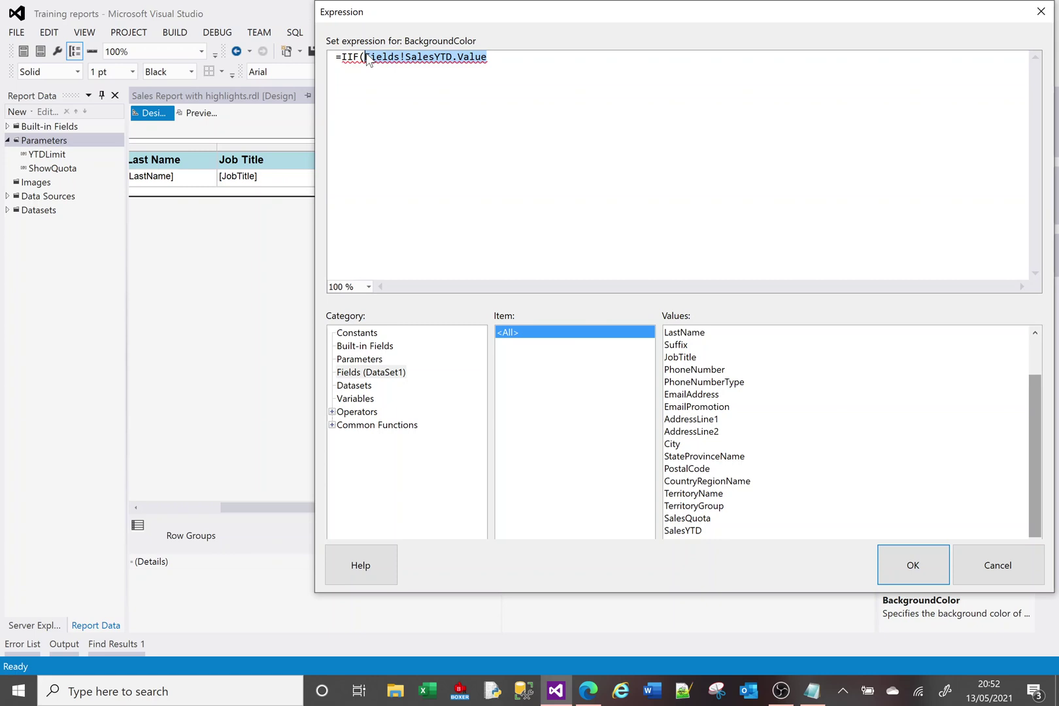
key(Delete)
Continue the IIF condition with Fields!SalesYTD.Value>(Sum(Fields!SalesYTD.Value, "Dataset1").
double_click(690, 531)
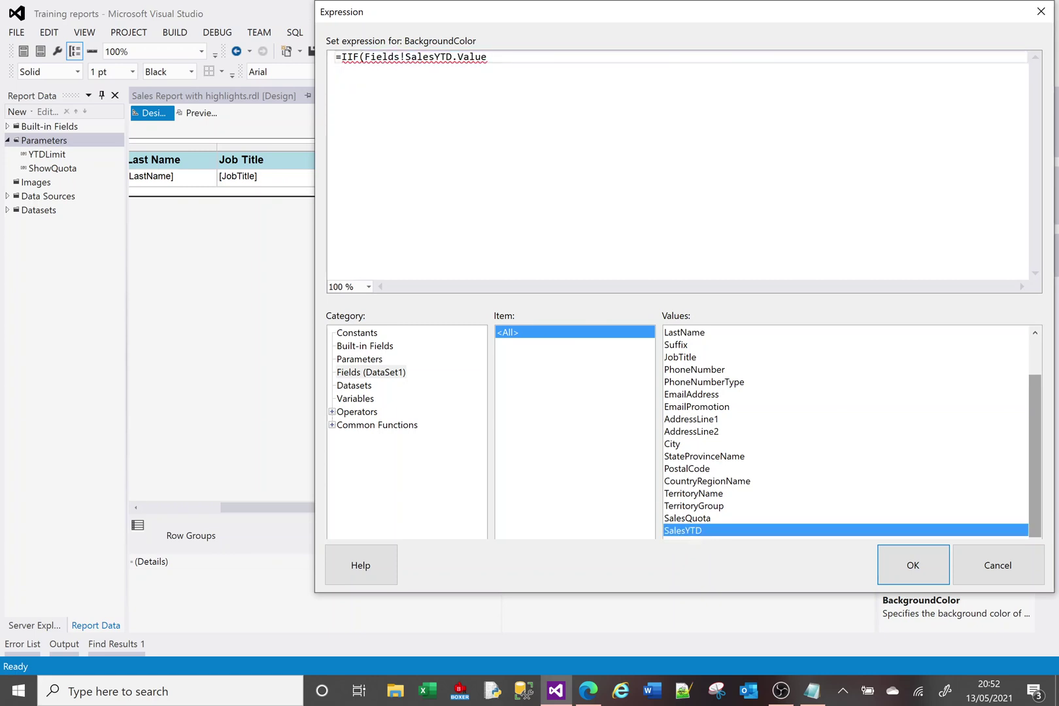
text(>(Sum)
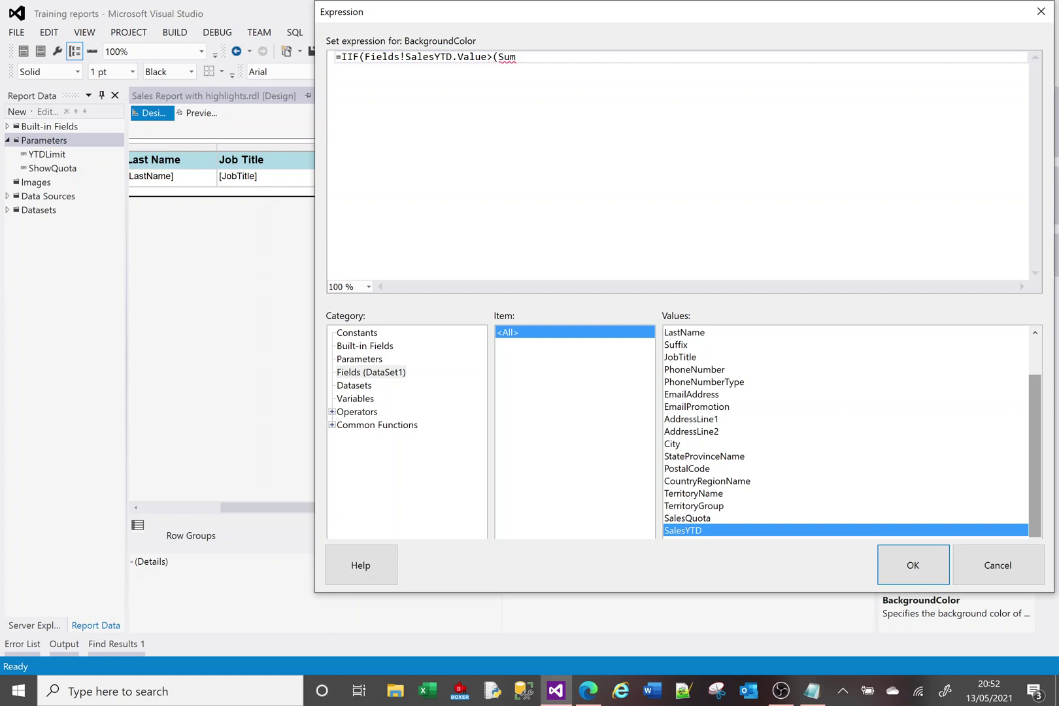
text((Fields)
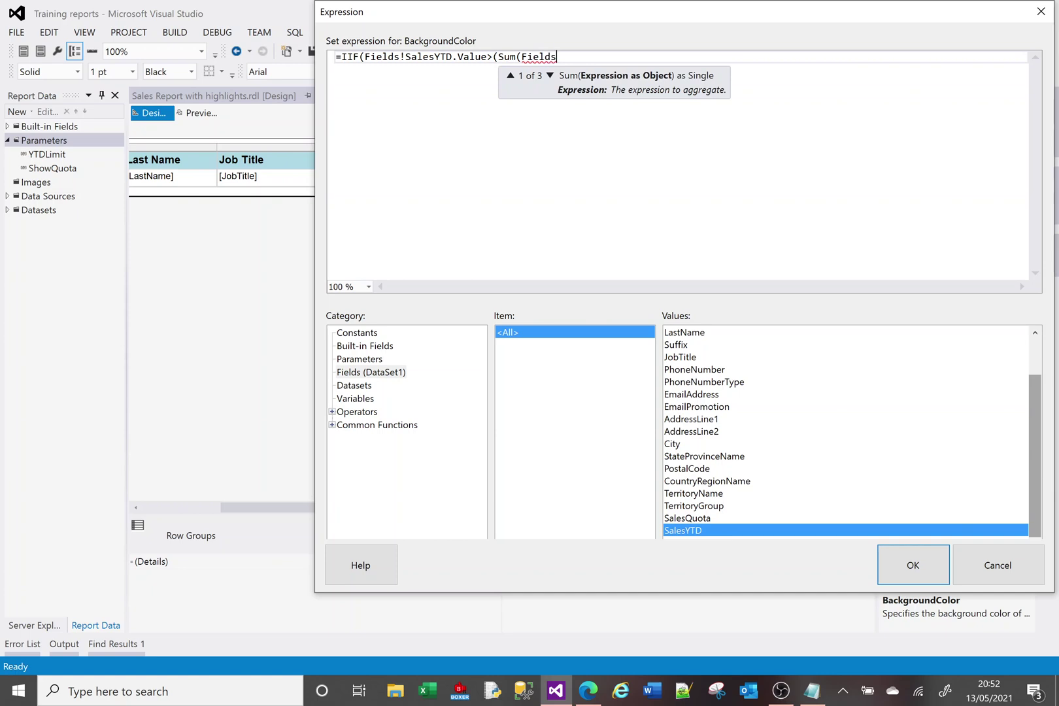
text(!sa)
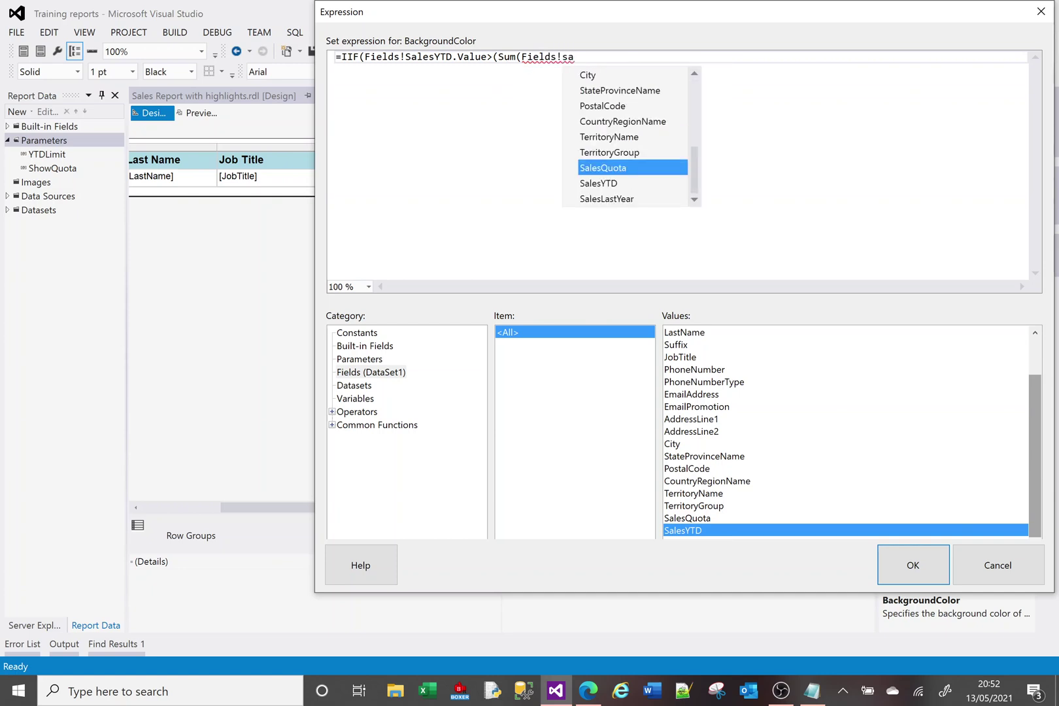
double_click(592, 186)
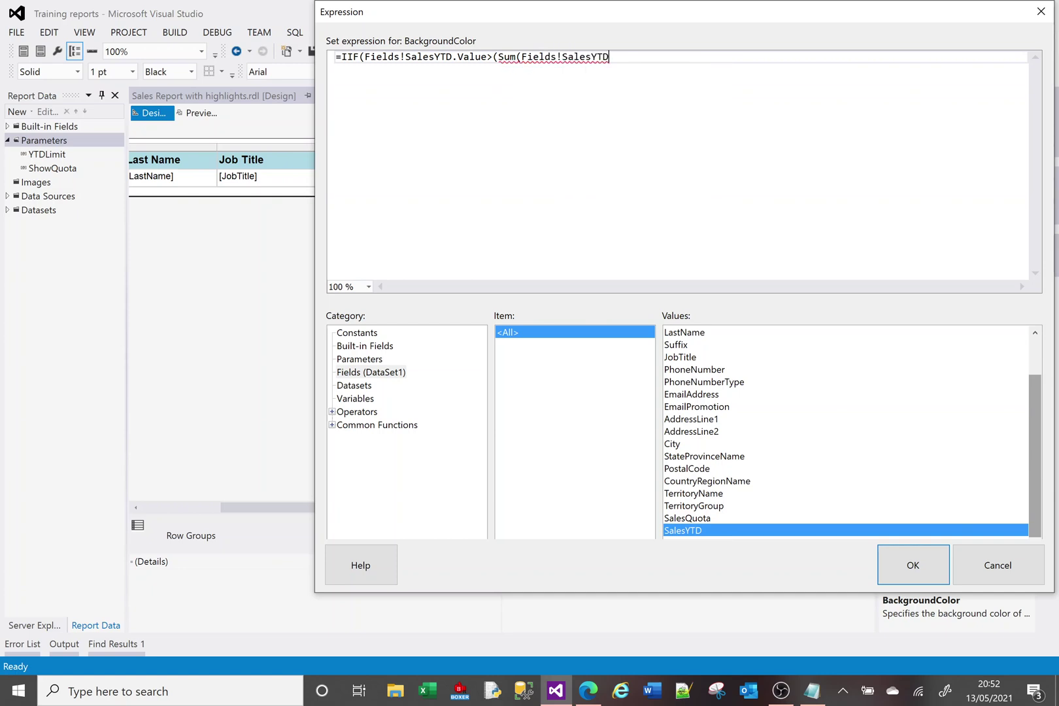
text(.va)
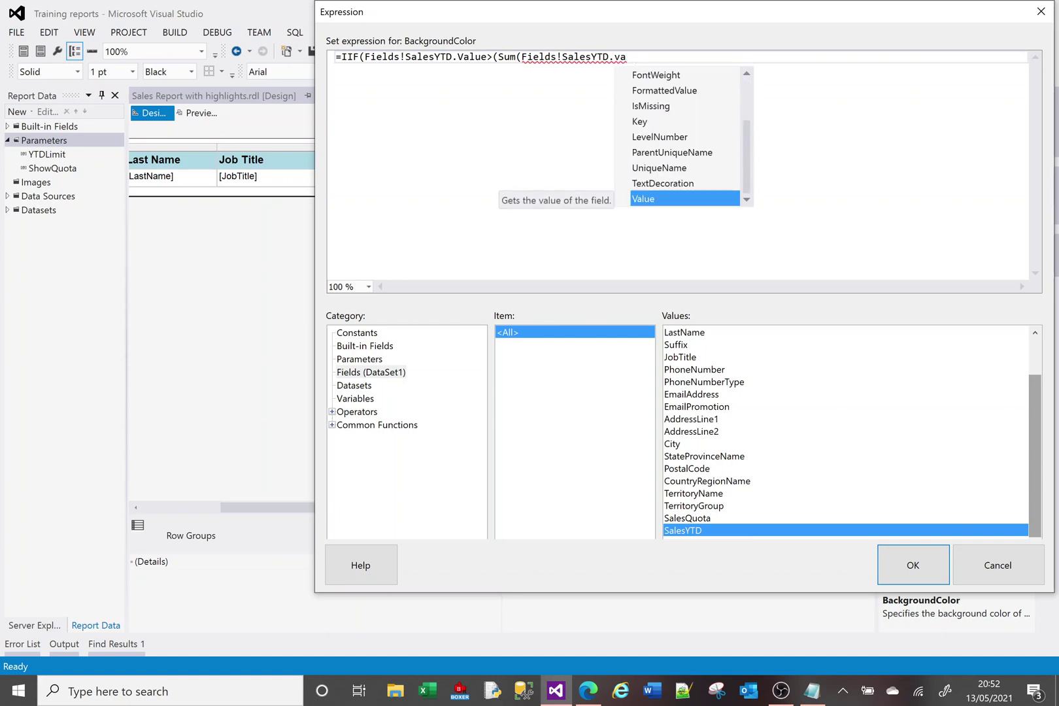
key(Tab)
text(, ")
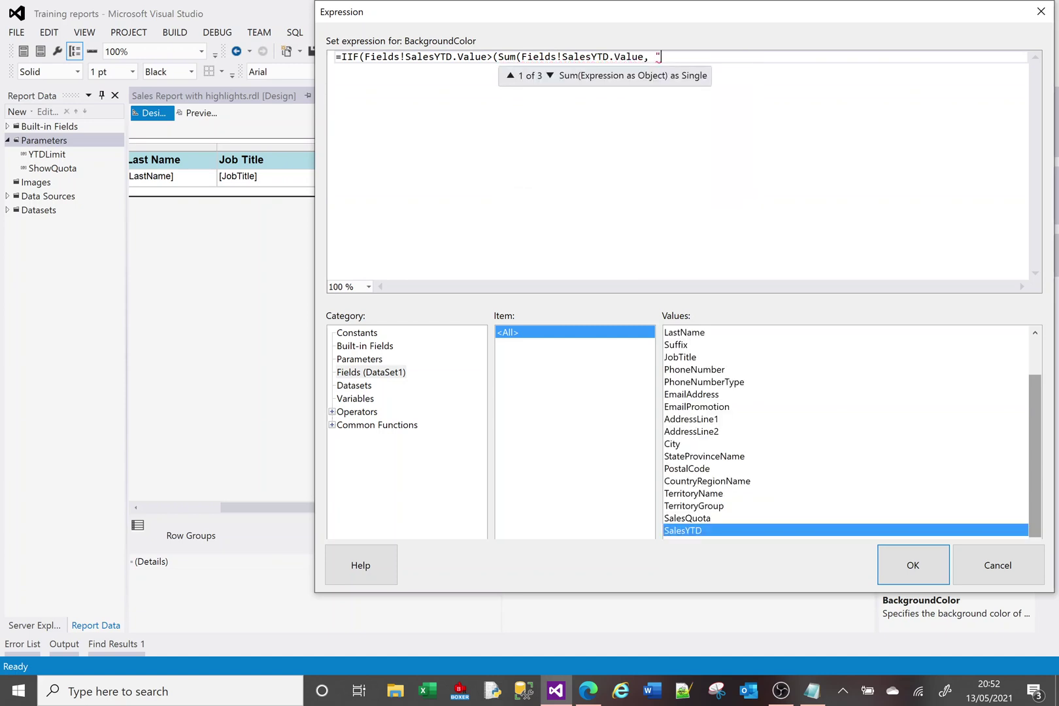
text(Dataset1"))
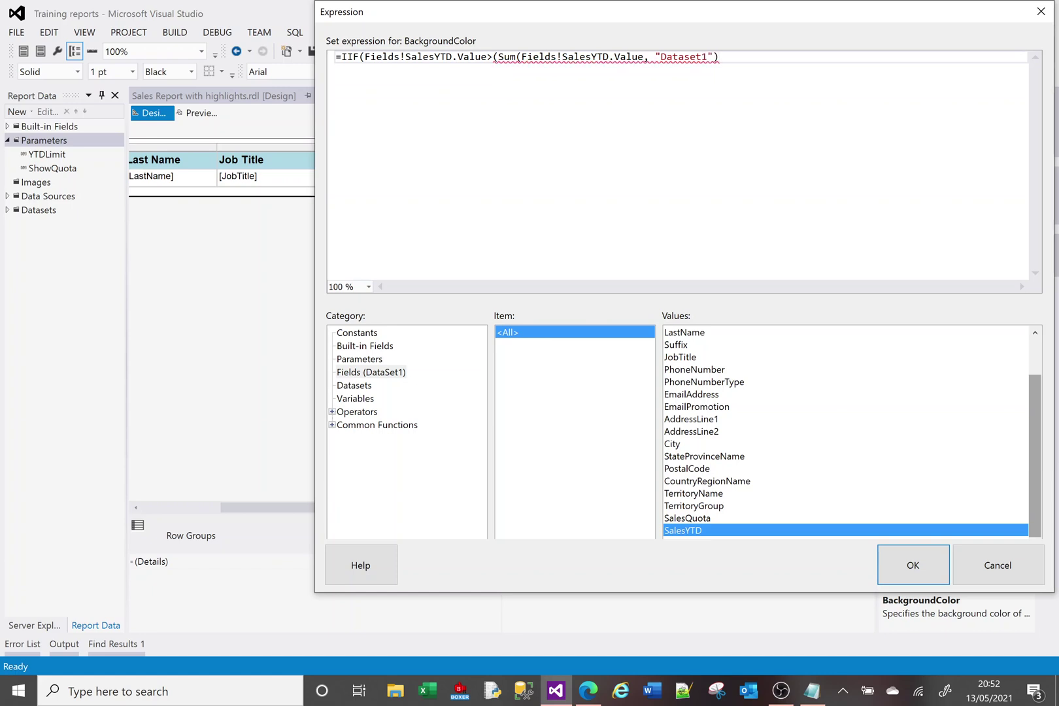
Divide the sum by the dataset's row count with \CountRows("DataSet1") and close the IIF condition.
text(\)
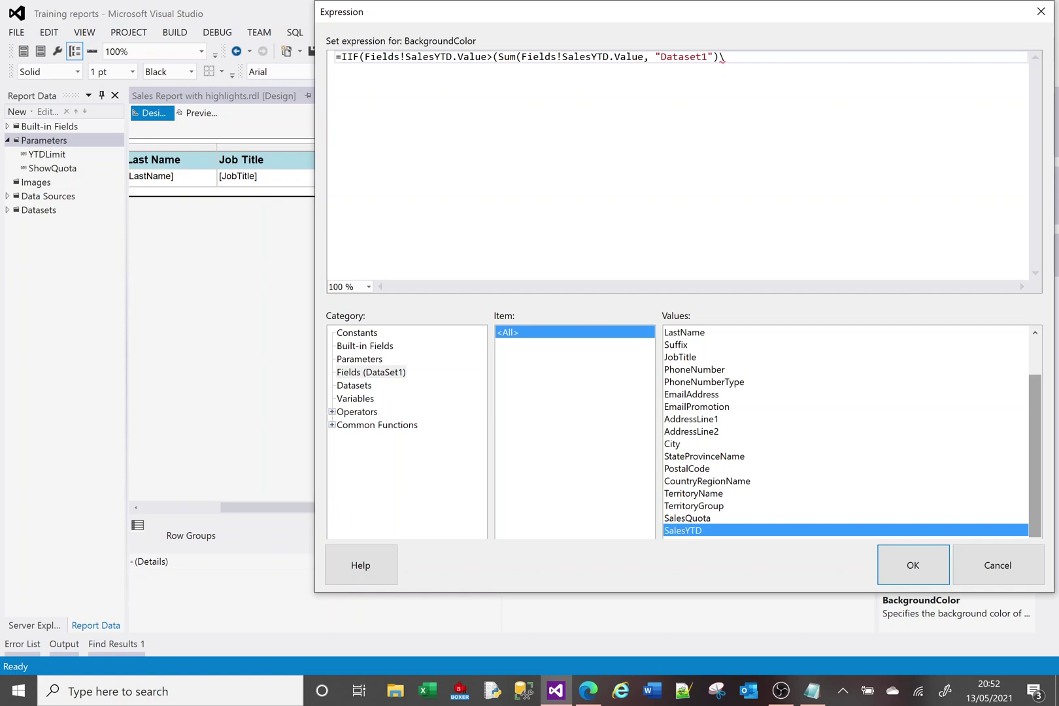
text(CountRows(")
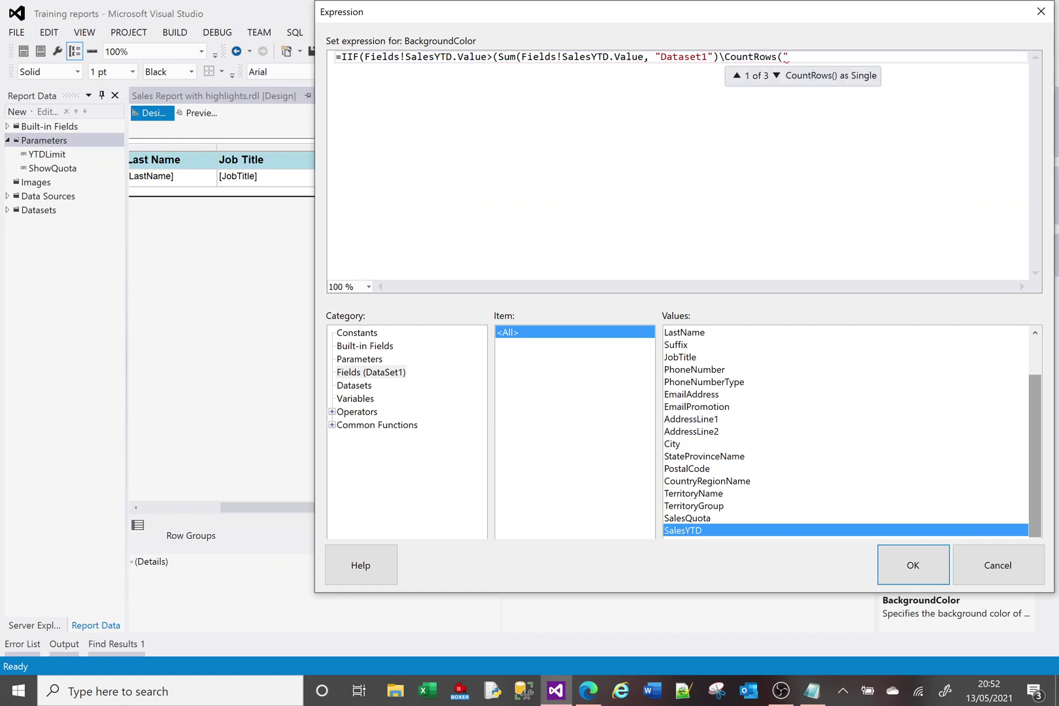
text(DataSet1DataSet1"))
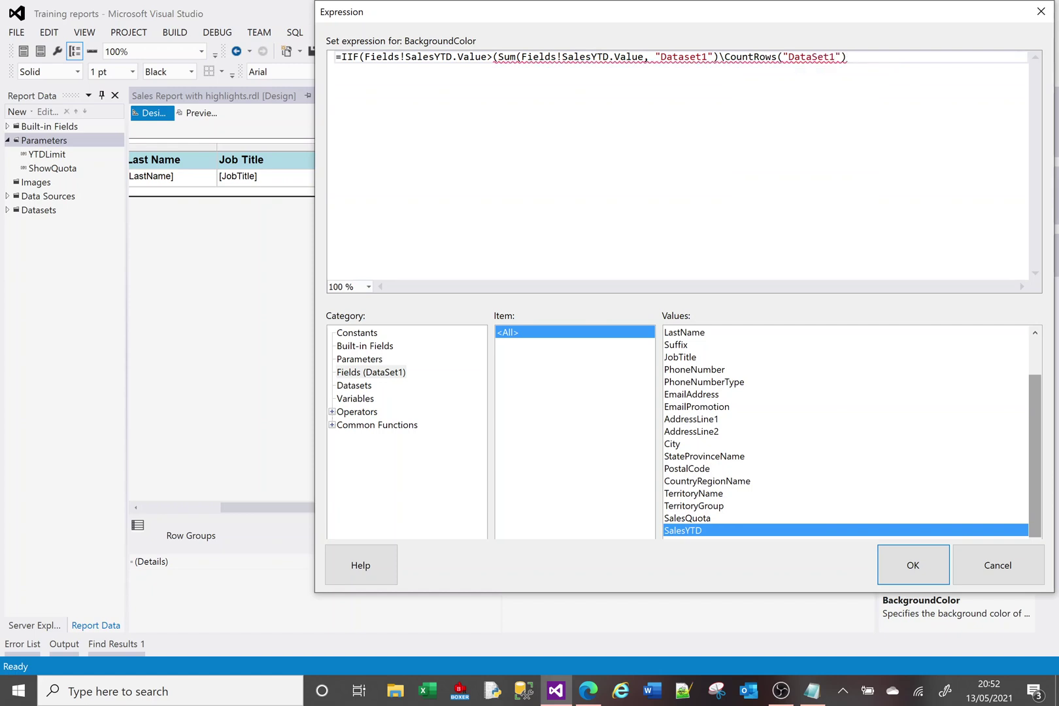
text(),)
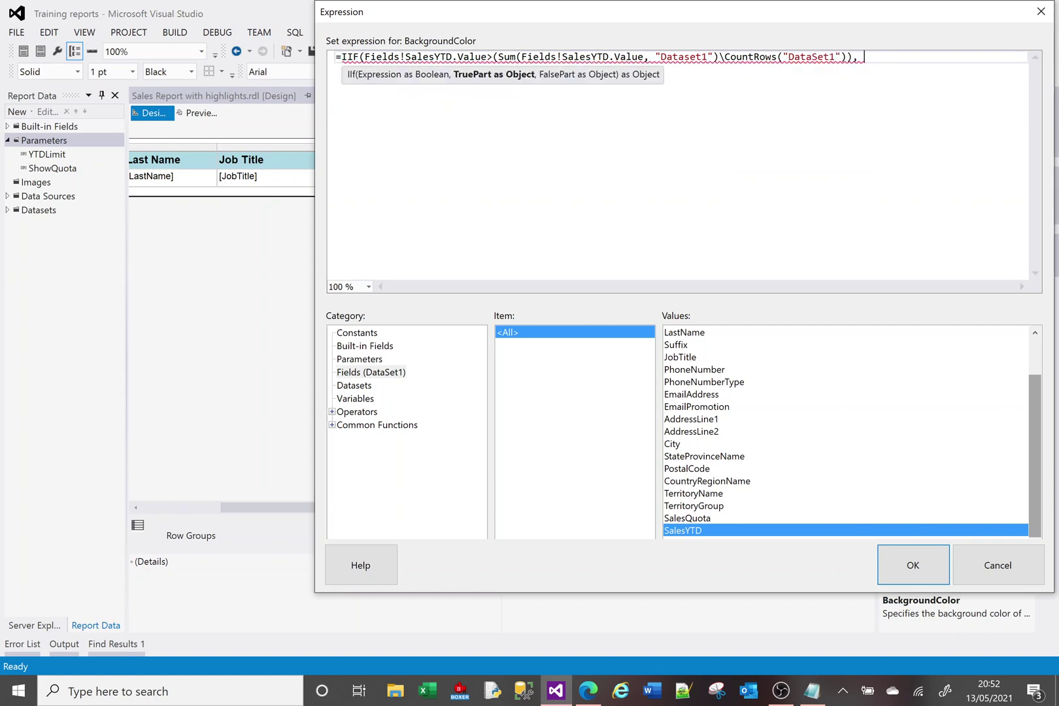
Complete the IIF with "SlateBlue" as the true part and "no color" as the false part, apply it and preview the report.
text( "Sal)
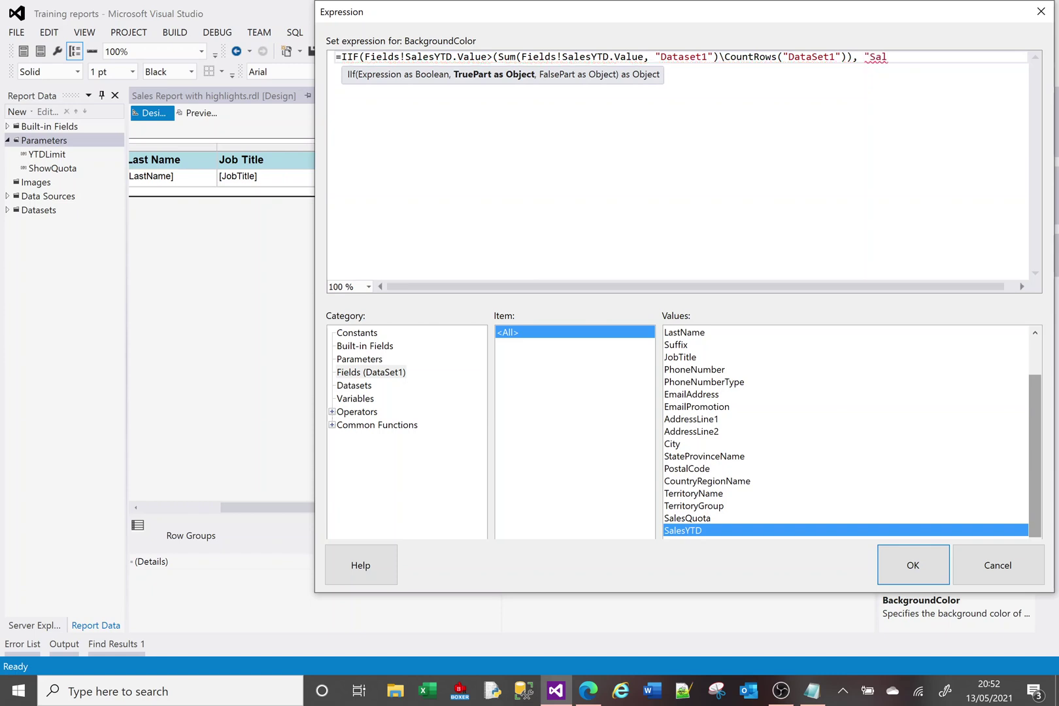
key(BackSpace)
key(BackSpace)
text(late)
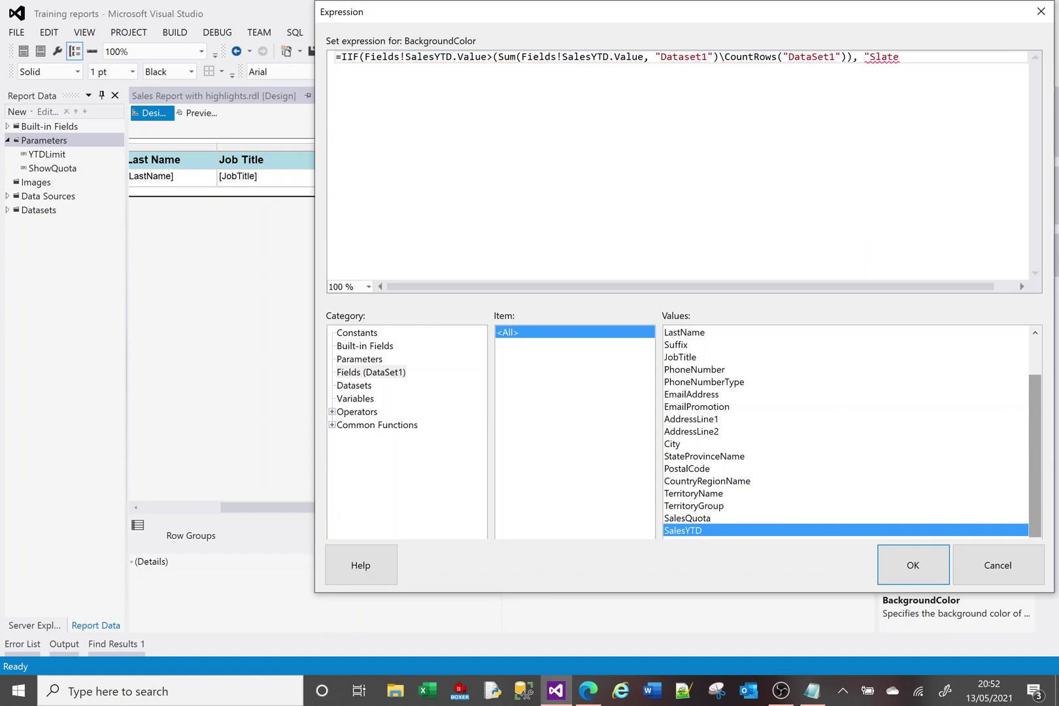
text(Blue",)
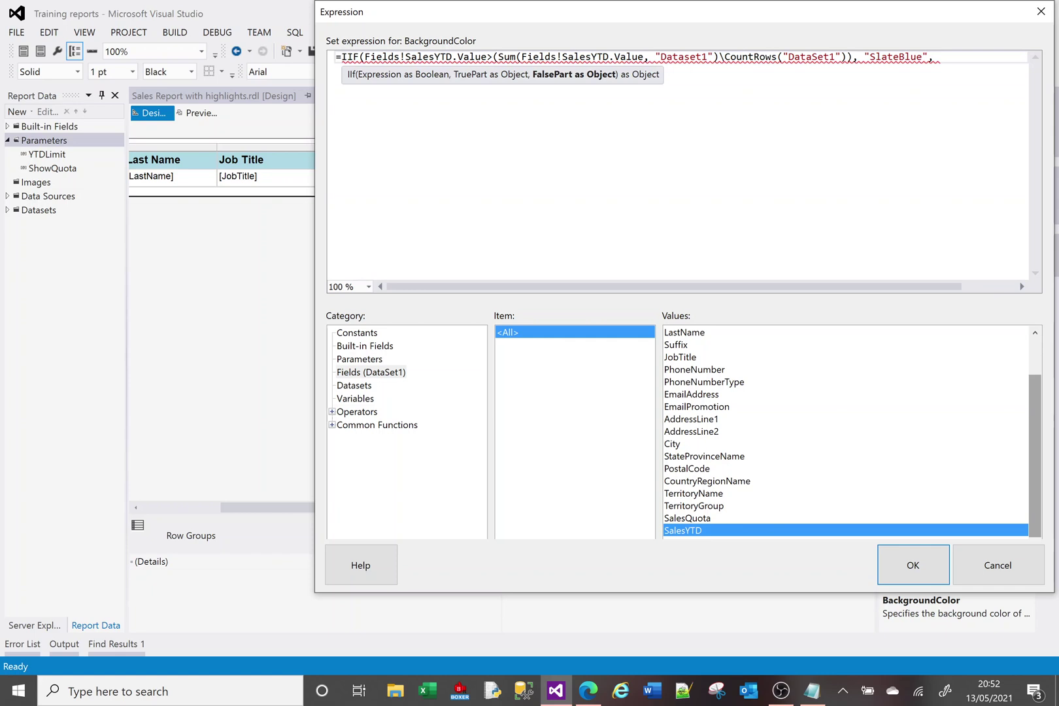
text( "no co)
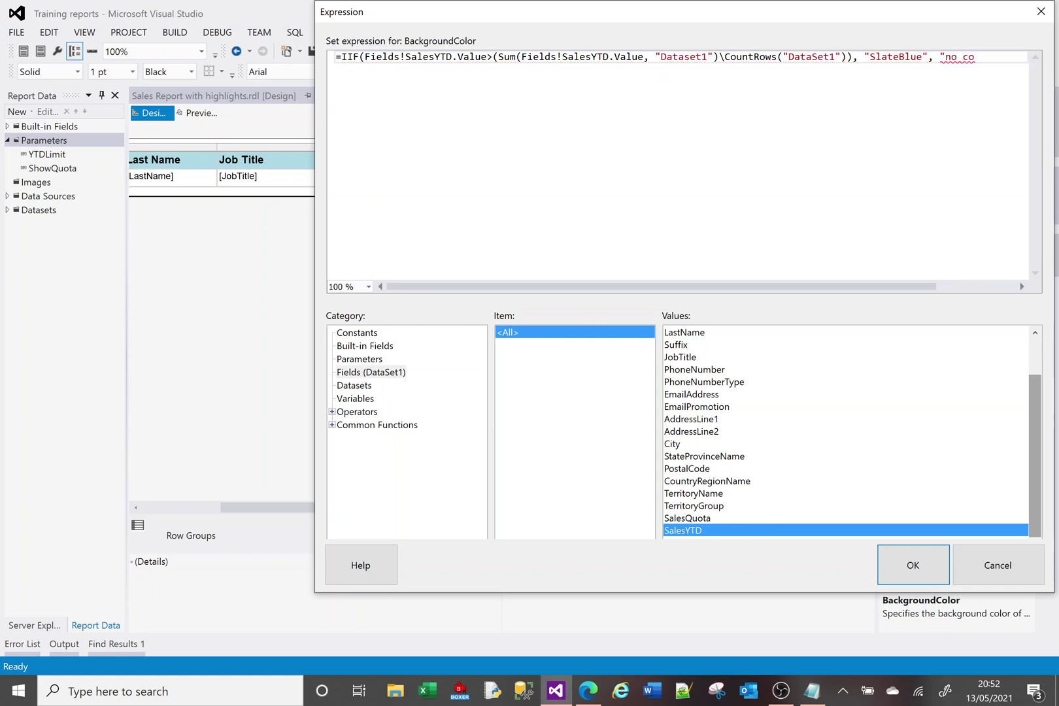
text(lor"))
click(911, 568)
click(200, 112)
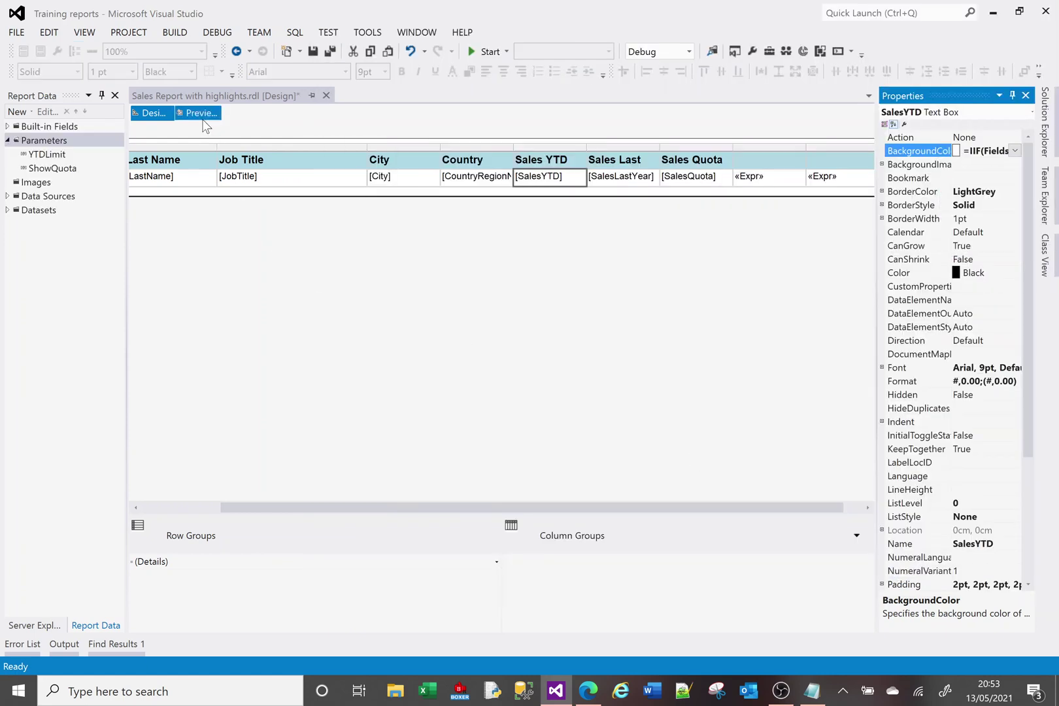
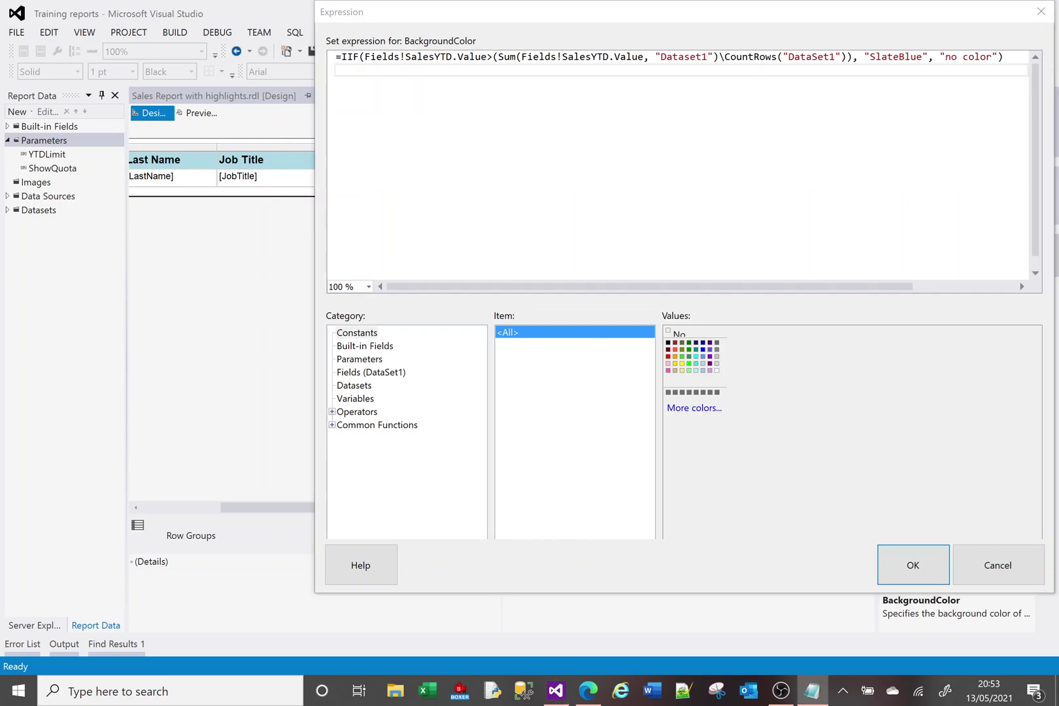
Compare the BackgroundColor expression with a copy that uses "DataSet1" on a second line, and remove that copy.
click(466, 16)
text(=IIF(Fields!SalesYTD.Value>(Sum(Fields!SalesYTD.Value, "DataSet1")\CountRows("DataSet1")), "SlateBlue", "no color"))
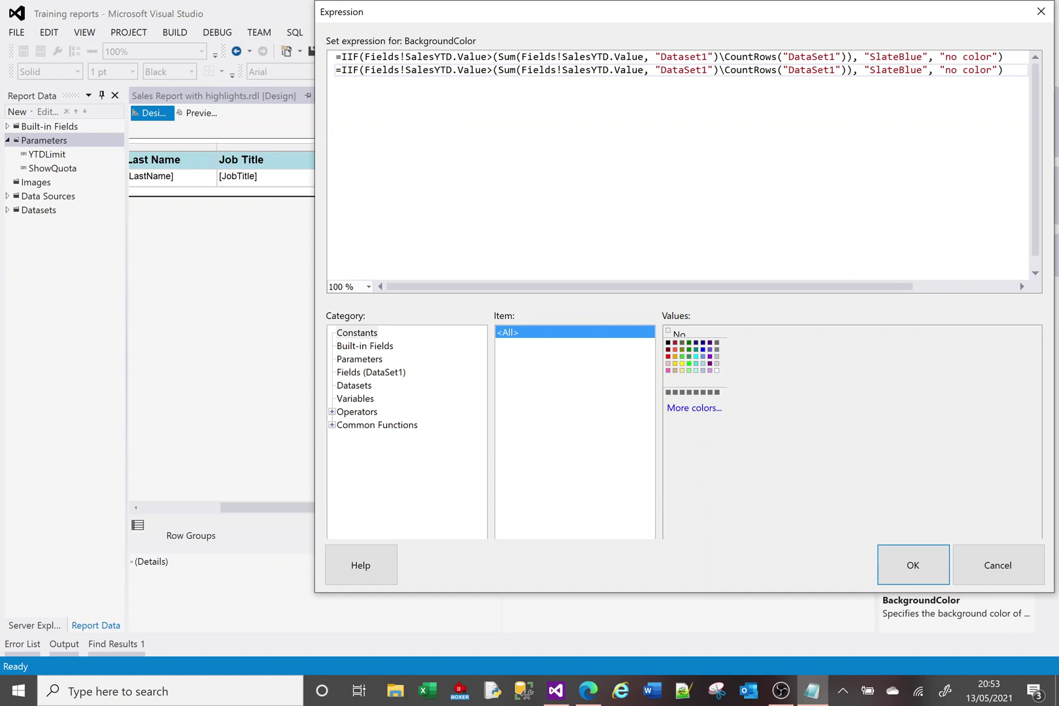
double_click(683, 58)
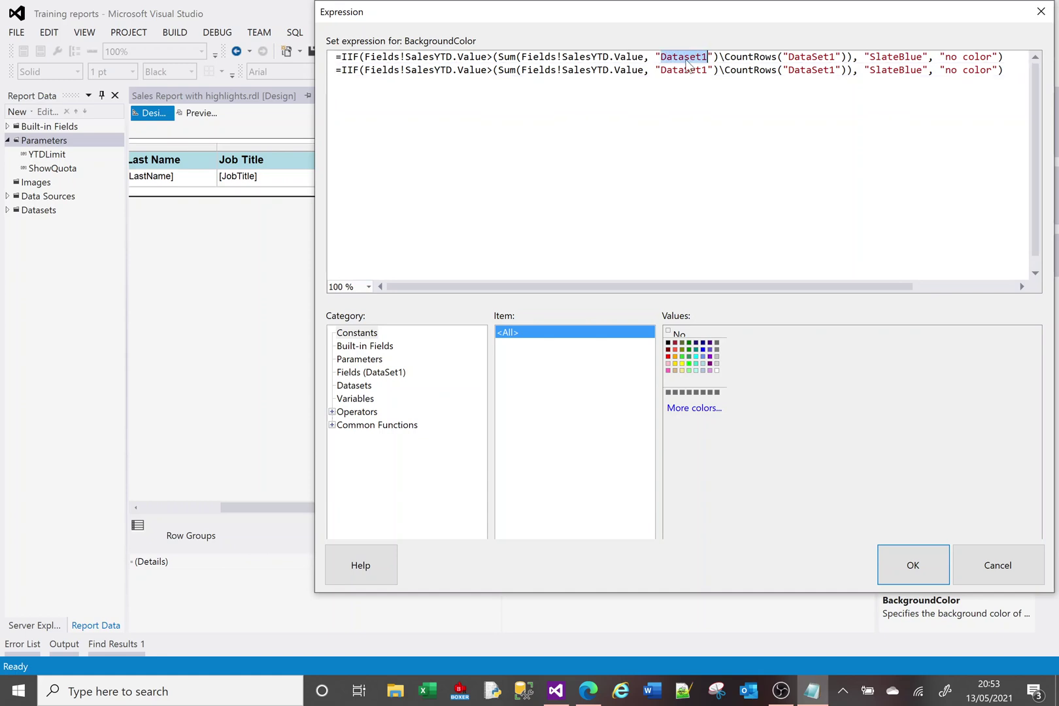
click(1005, 70)
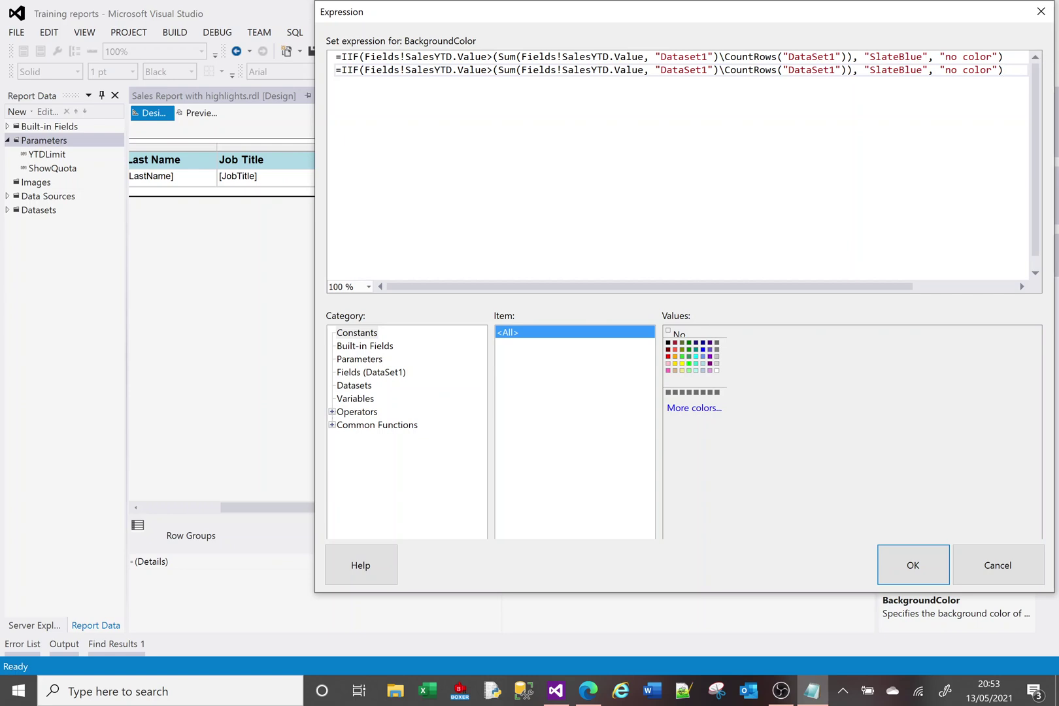
key(shift+Up)
key(Delete)
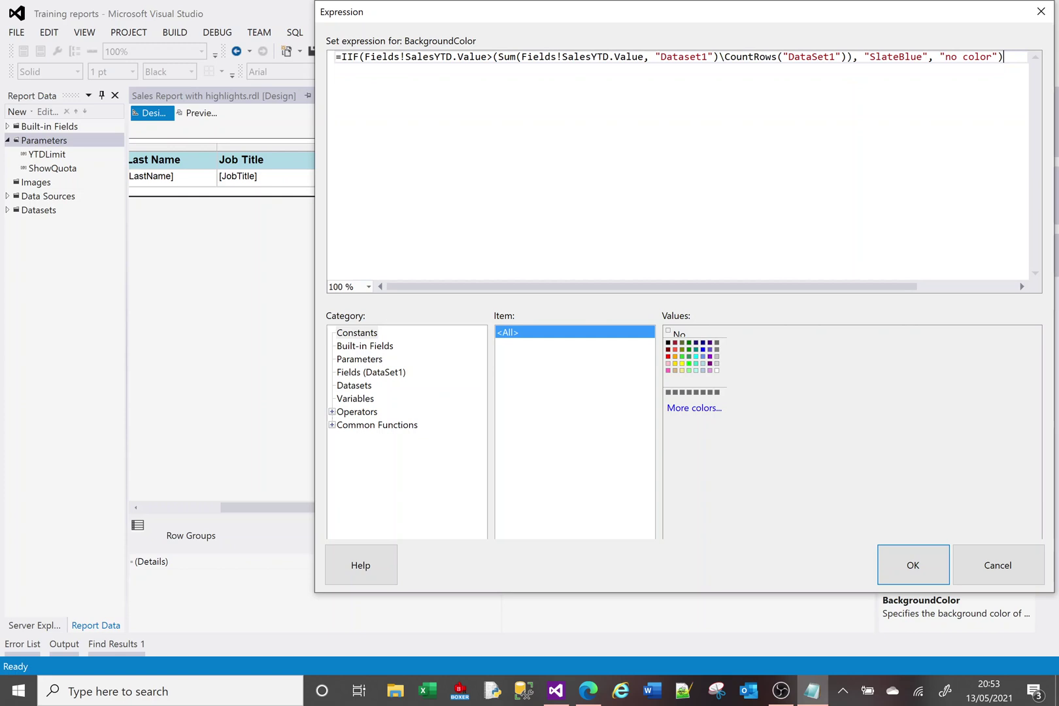
Correct the Sum scope to "DataSet1", apply the expression, check the highlighting in the preview and return to the design.
click(690, 56)
key(BackSpace)
text(S)
click(902, 562)
click(196, 112)
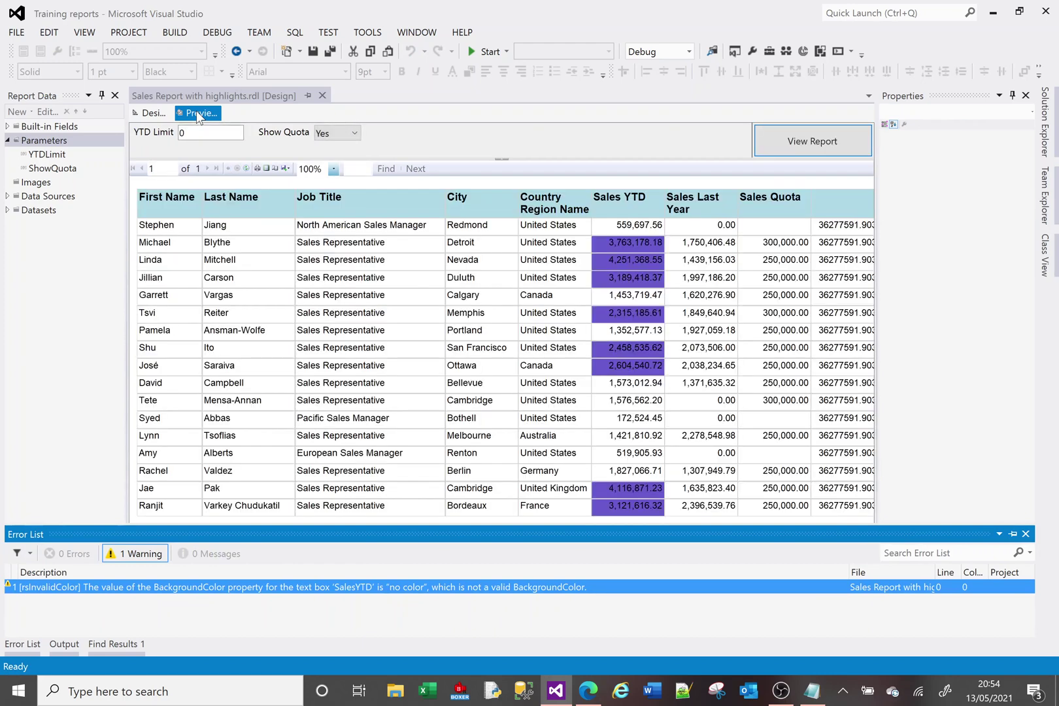
click(327, 249)
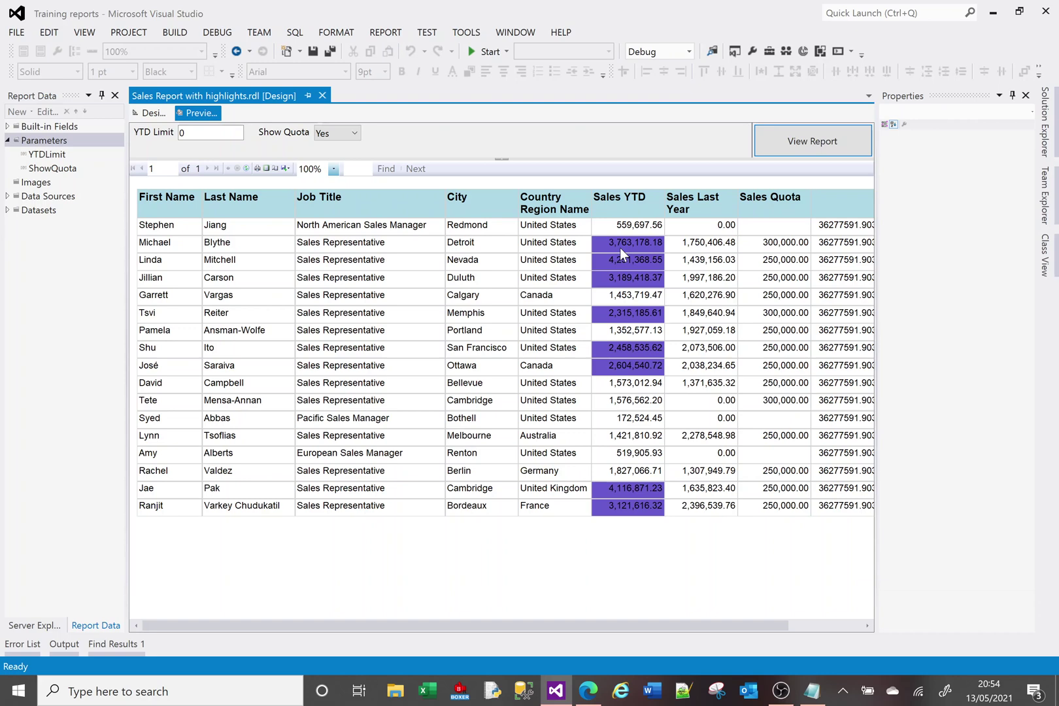
click(157, 113)
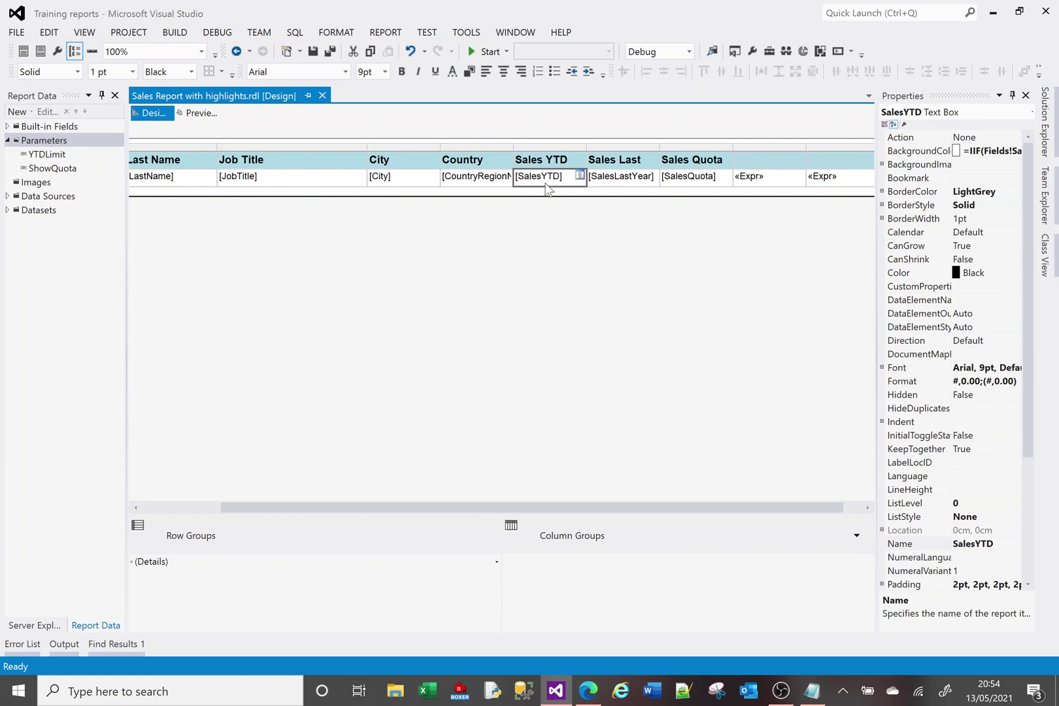
Replace the JobTitle detail text box's BackgroundColor expression with the opening =IIF(.
click(318, 185)
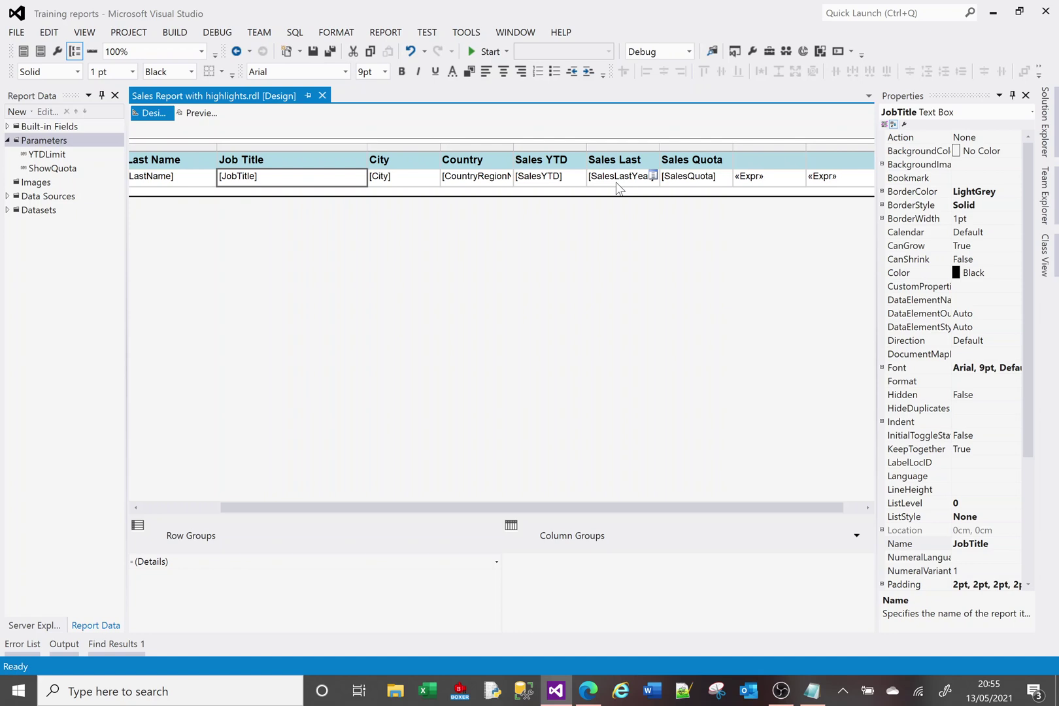
click(1015, 152)
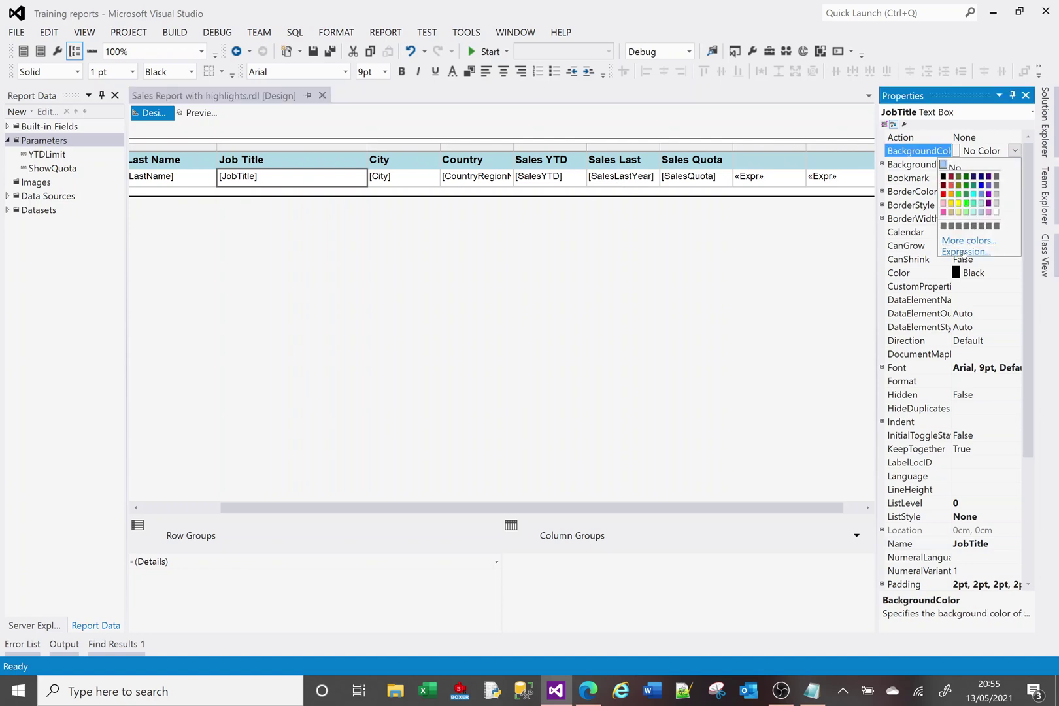
click(965, 252)
click(381, 57)
key(BackSpace)
key(BackSpace)
key(BackSpace)
key(BackSpace)
key(BackSpace)
key(BackSpace)
key(BackSpace)
key(BackSpace)
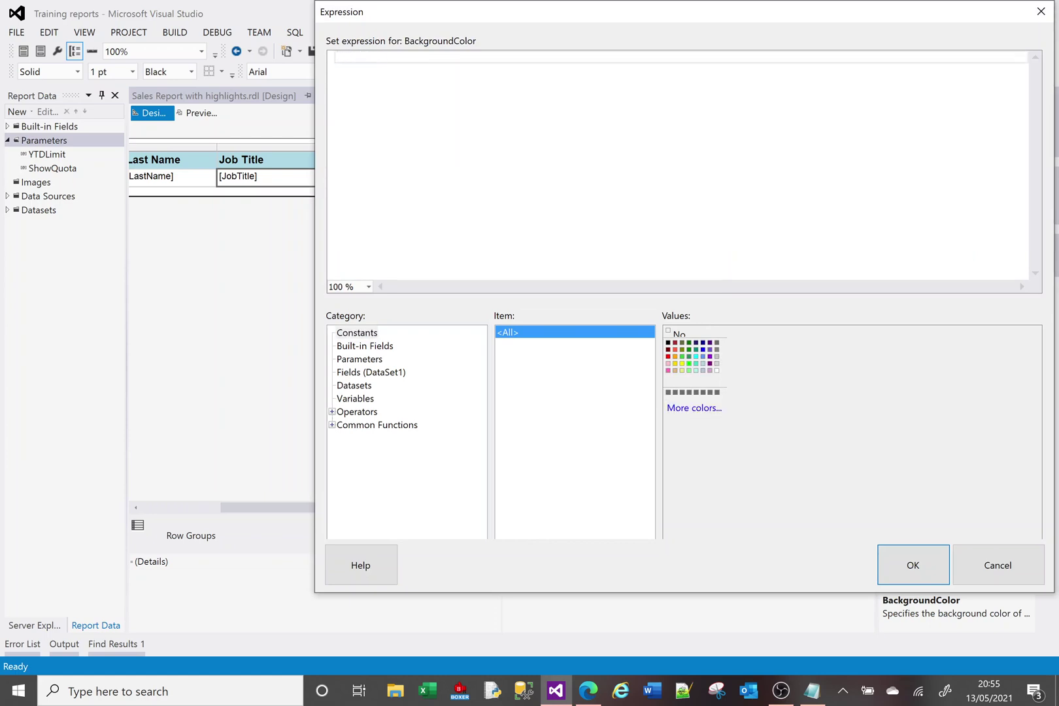
text(=IIF()
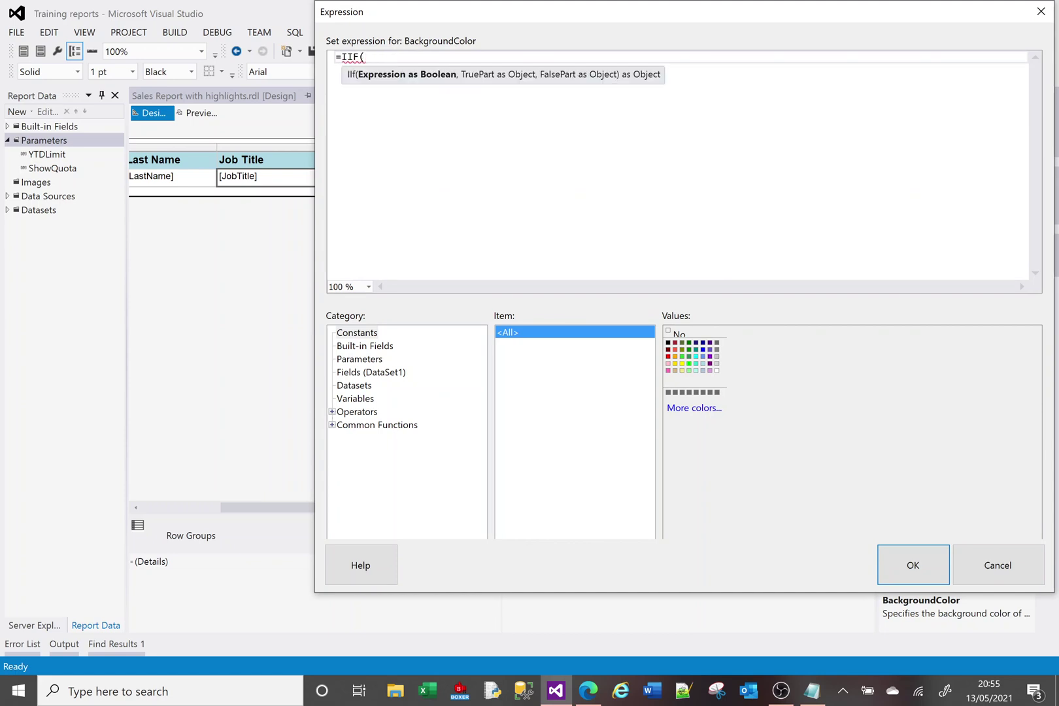
Enter the IIF condition Fields!SalesLastYear.Value>1500000 with "Orange" as its true part.
text(Fields!sa)
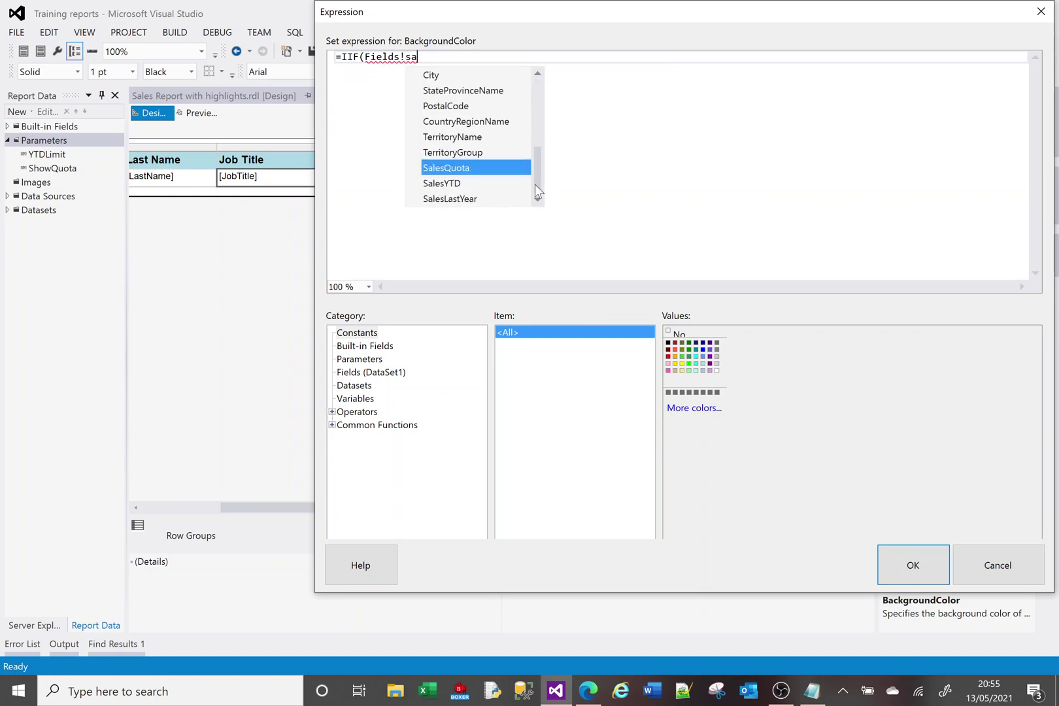
double_click(450, 199)
text(.va)
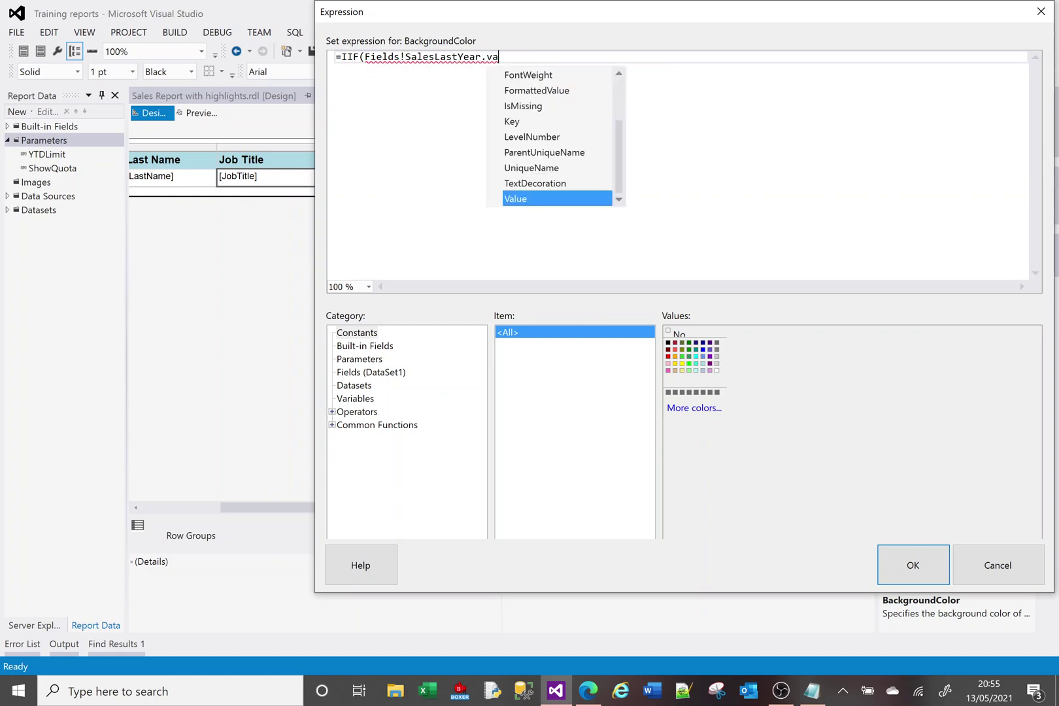
key(Tab)
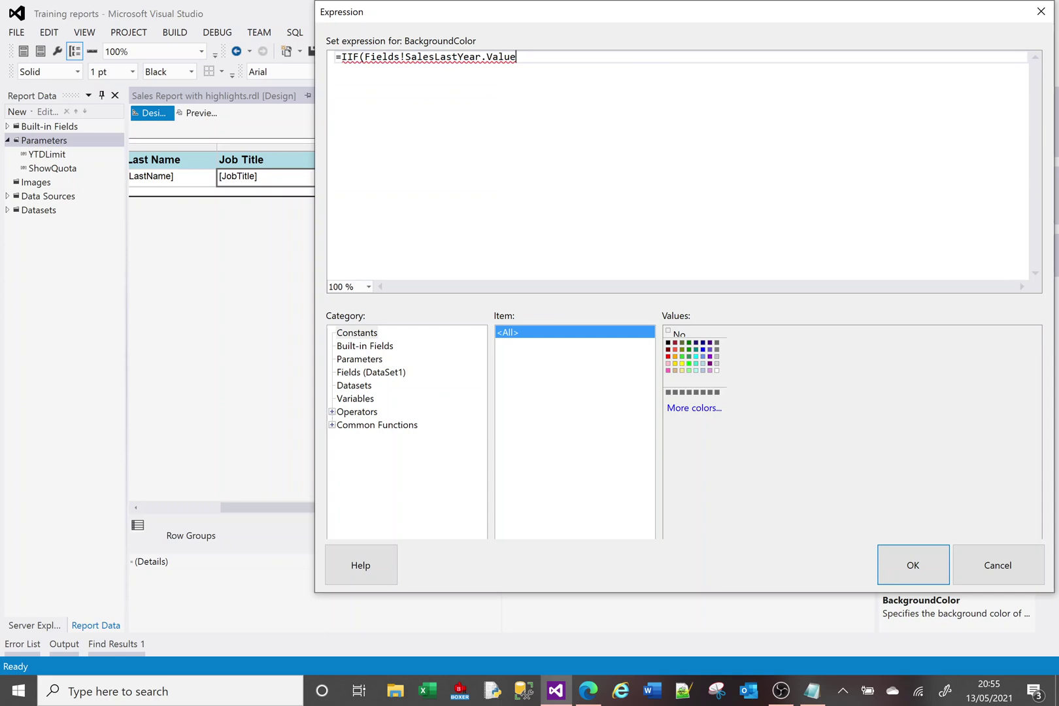
text(>1500000, )
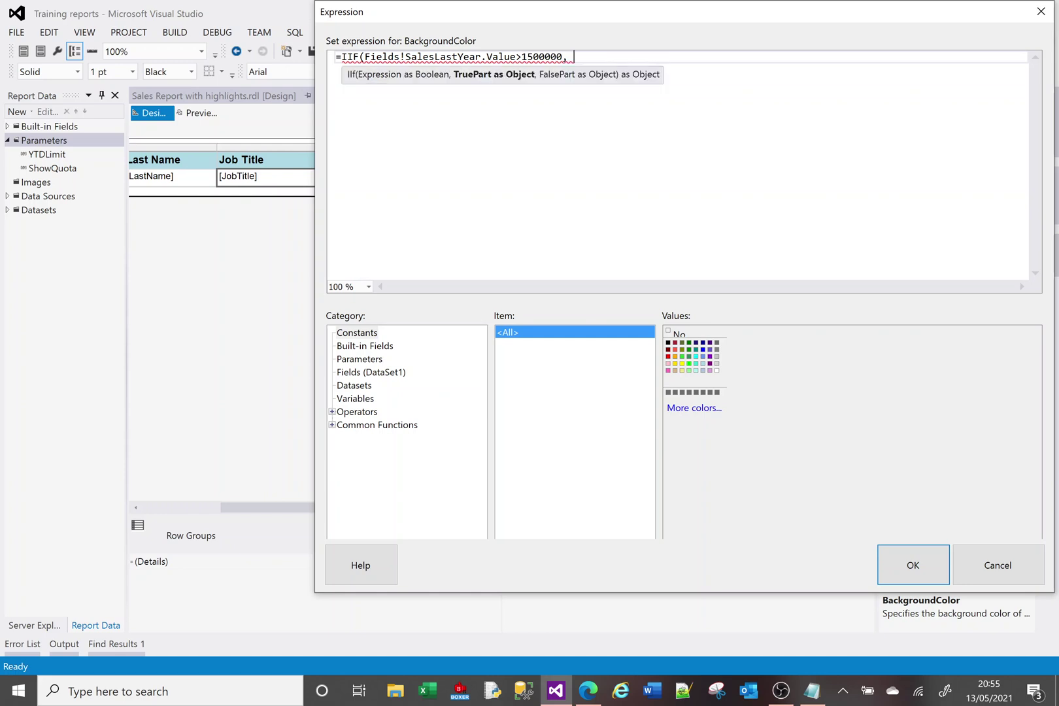
text("Orange", )
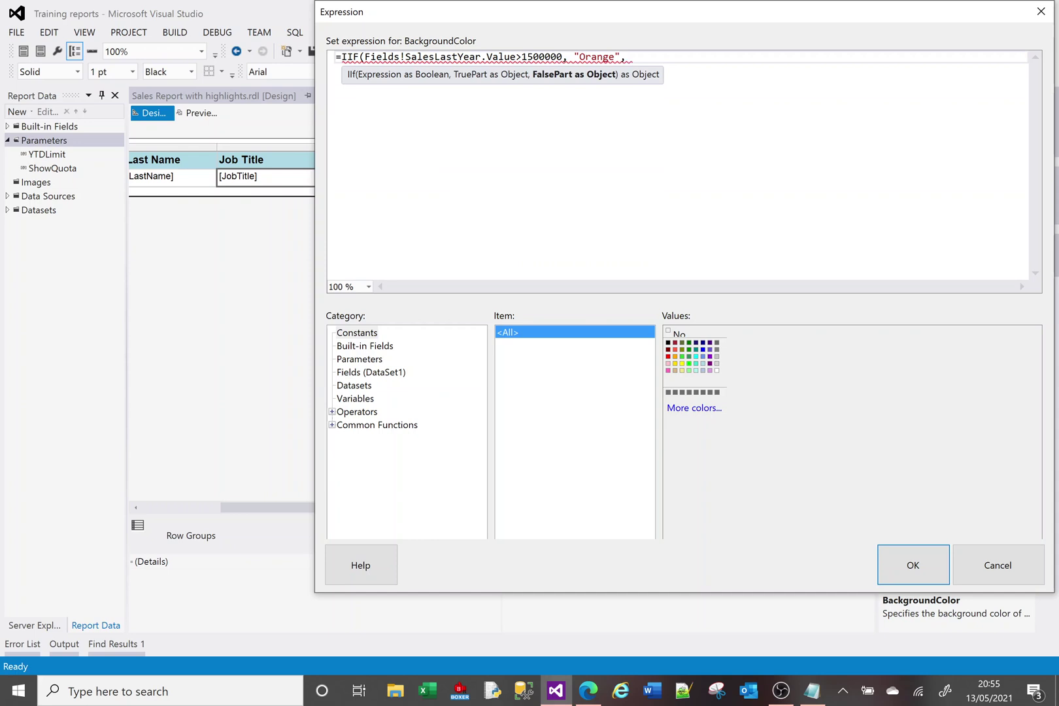
Nest IIF(Fields!SalesLastYear.Value>1000000, "Blue", "Red") as the false part and close the outer IIF.
text(IIF(Fields)
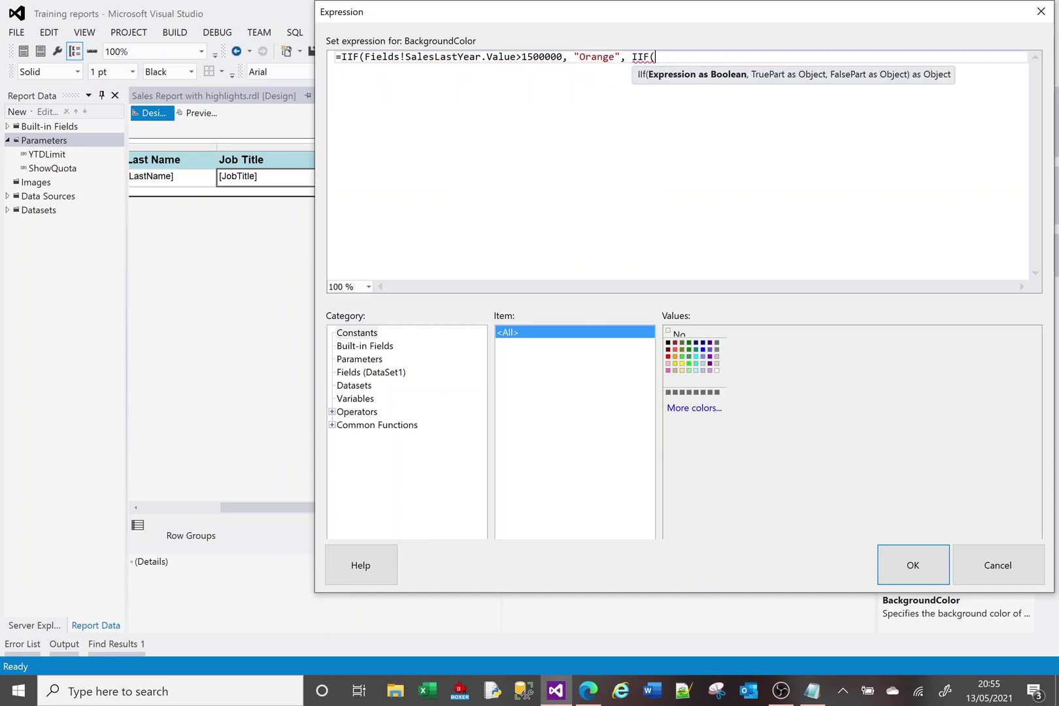
text(!sa)
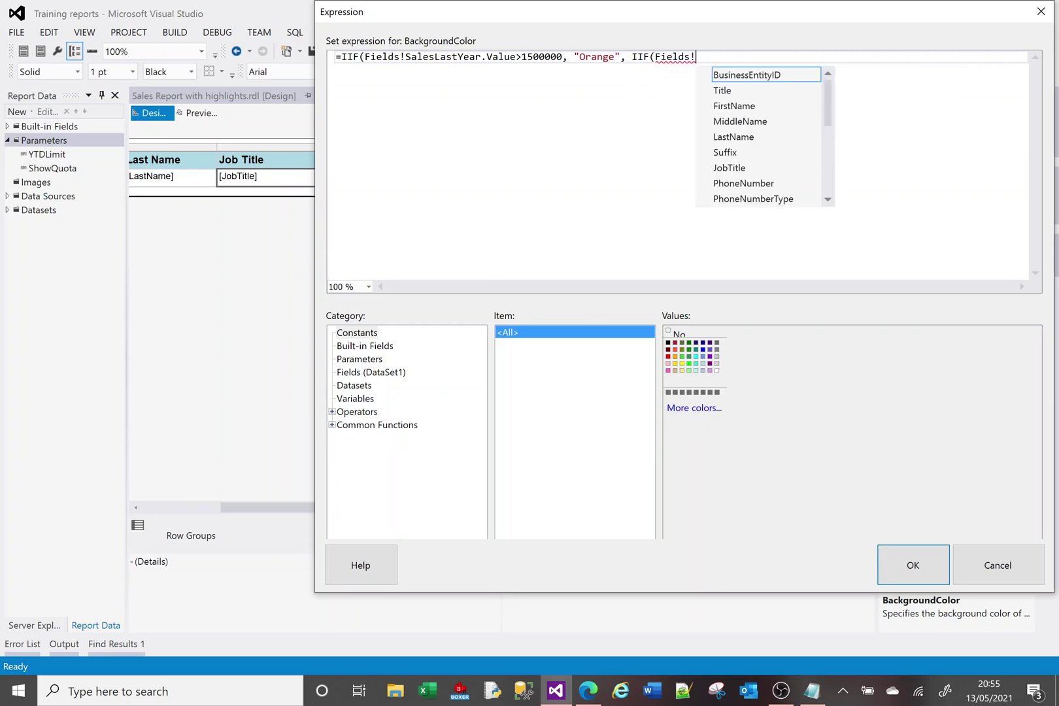
key(Down)
key(Down)
key(Tab)
text(.val)
key(Tab)
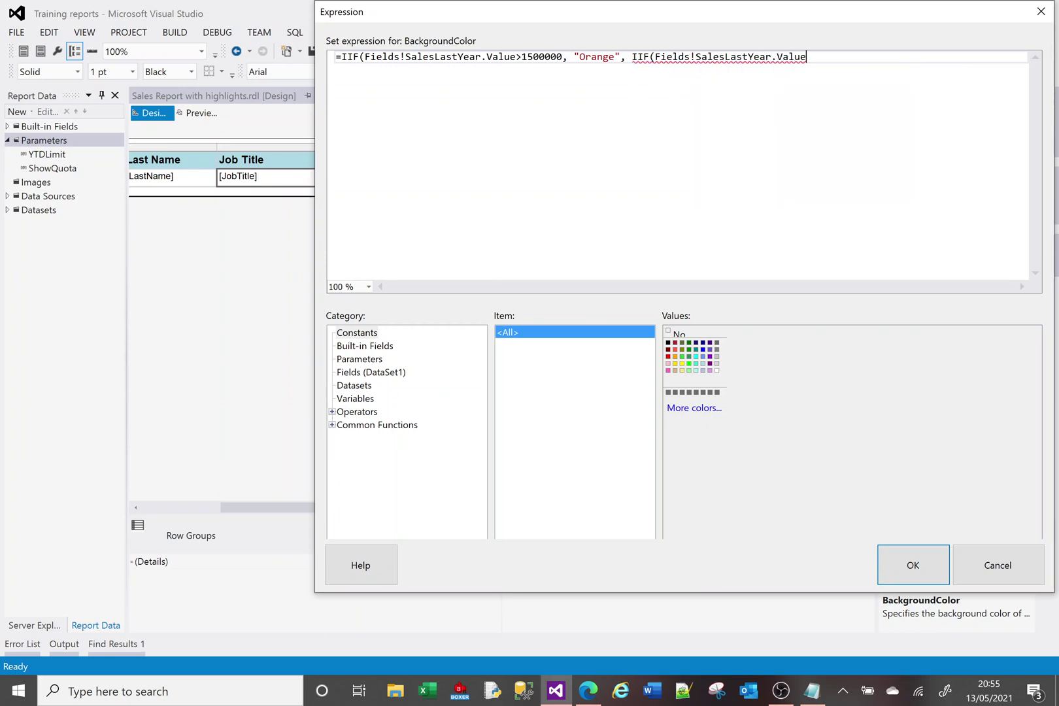
text(>1000000, "Blue")
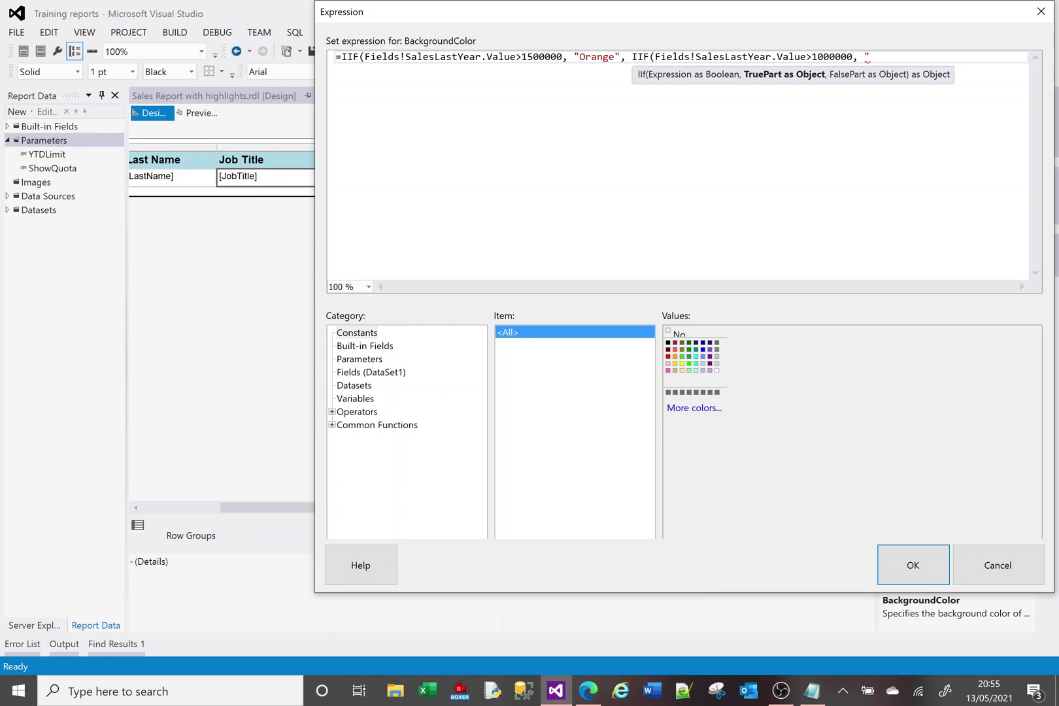
text(, )
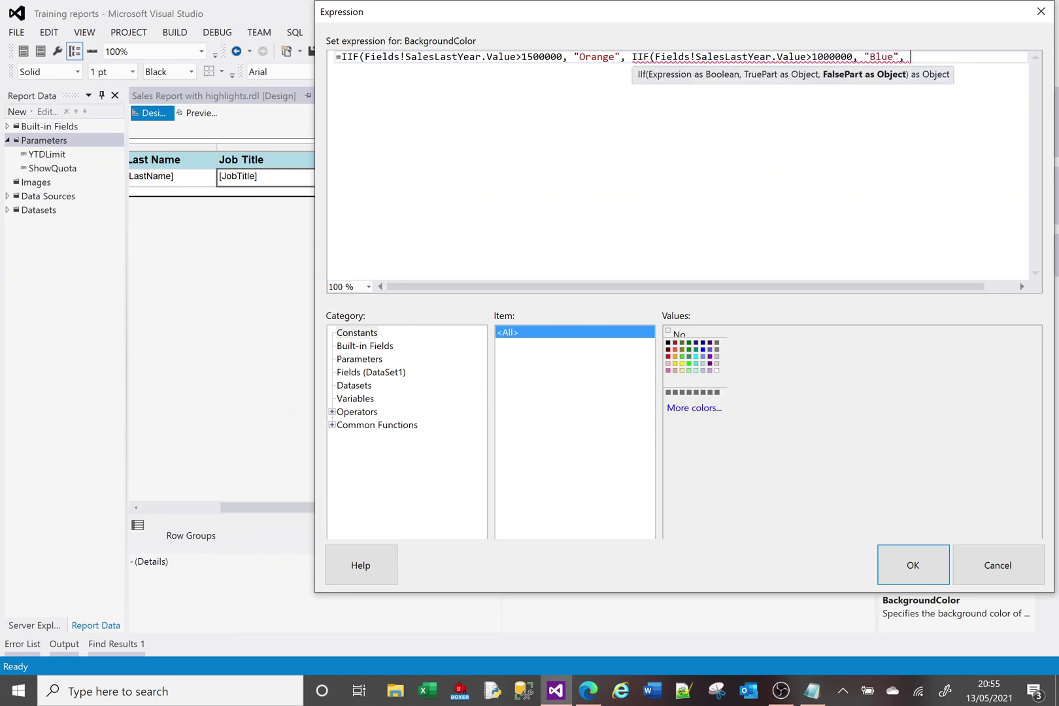
text("Red"))
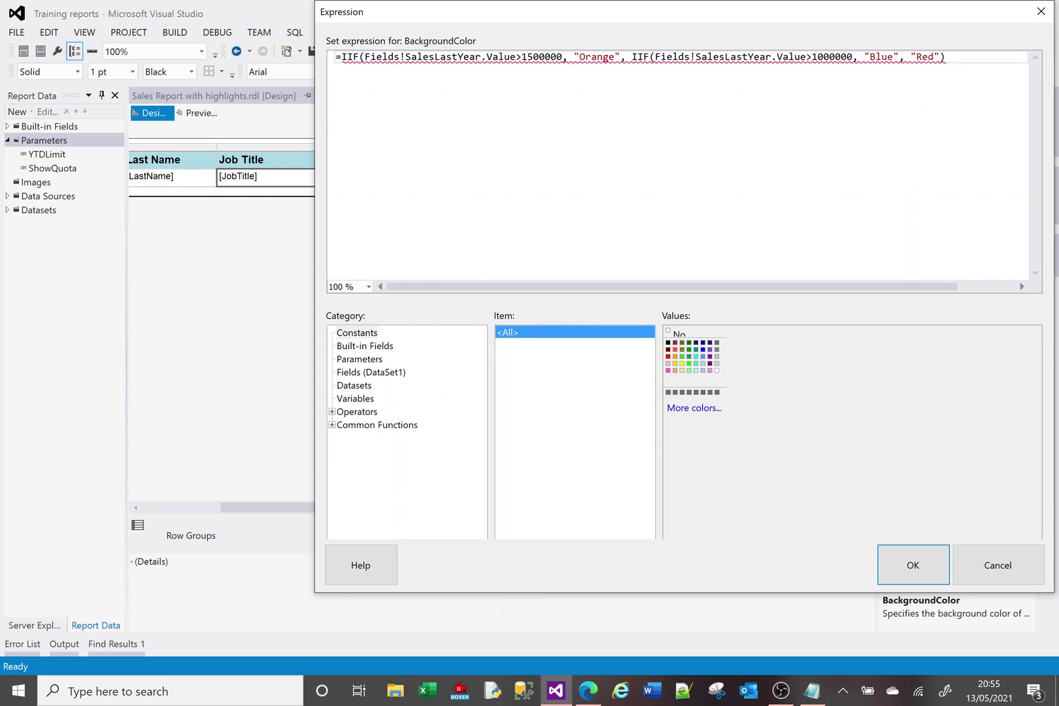
text())
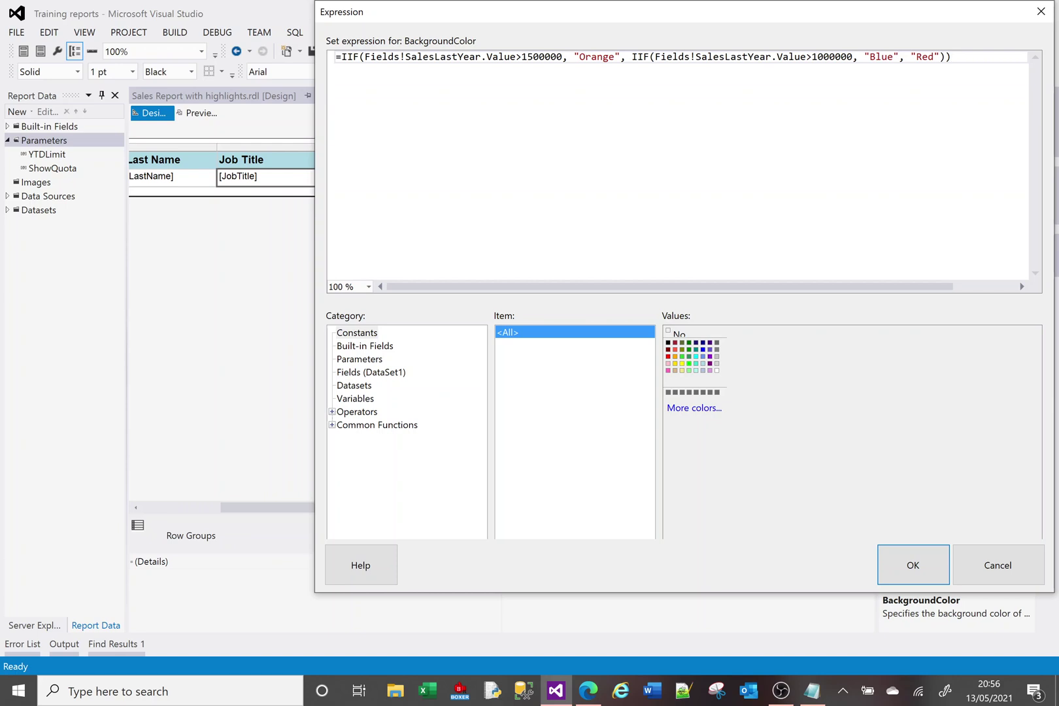
Apply the JobTitle BackgroundColor expression and preview the report to check the colors against Sales Last Year.
click(902, 564)
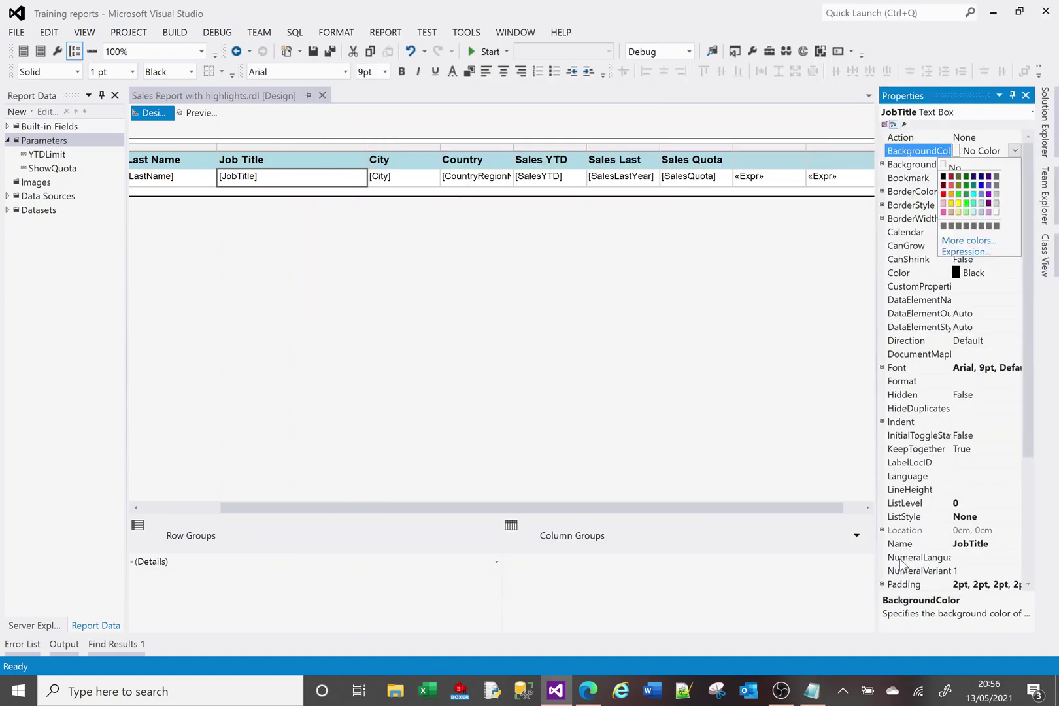
click(205, 117)
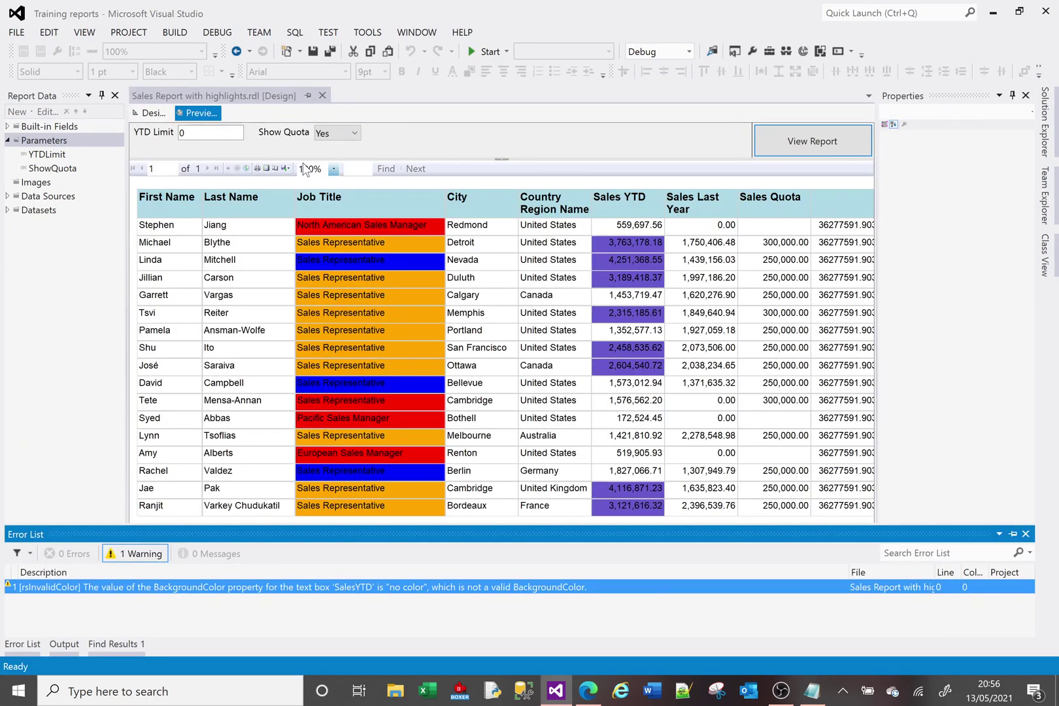
click(337, 254)
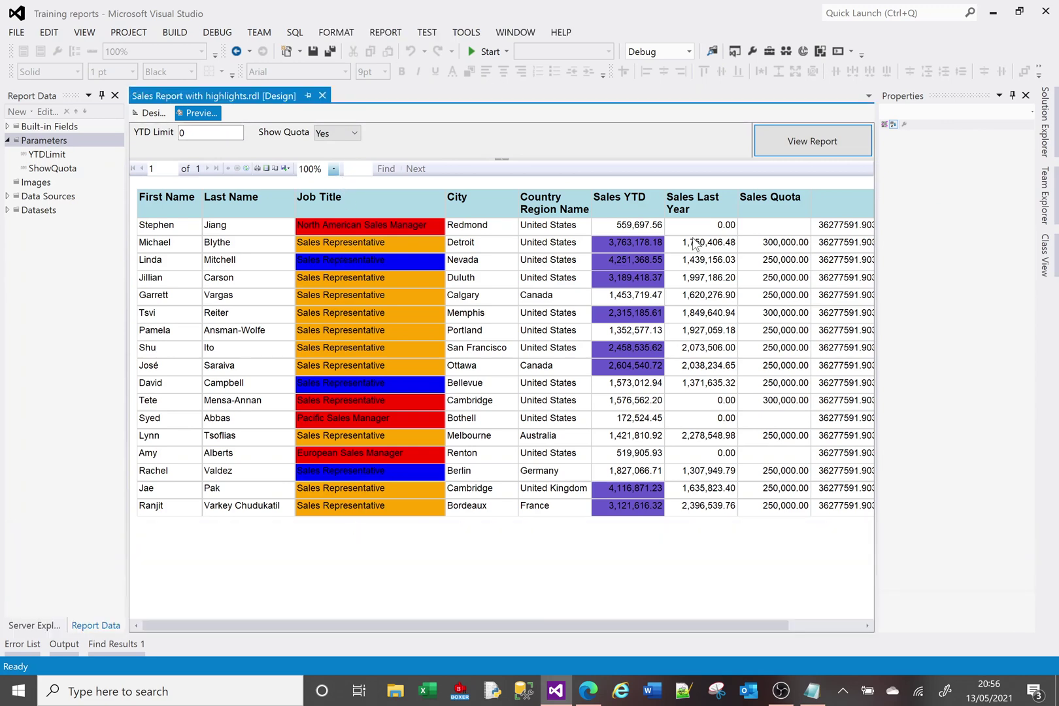